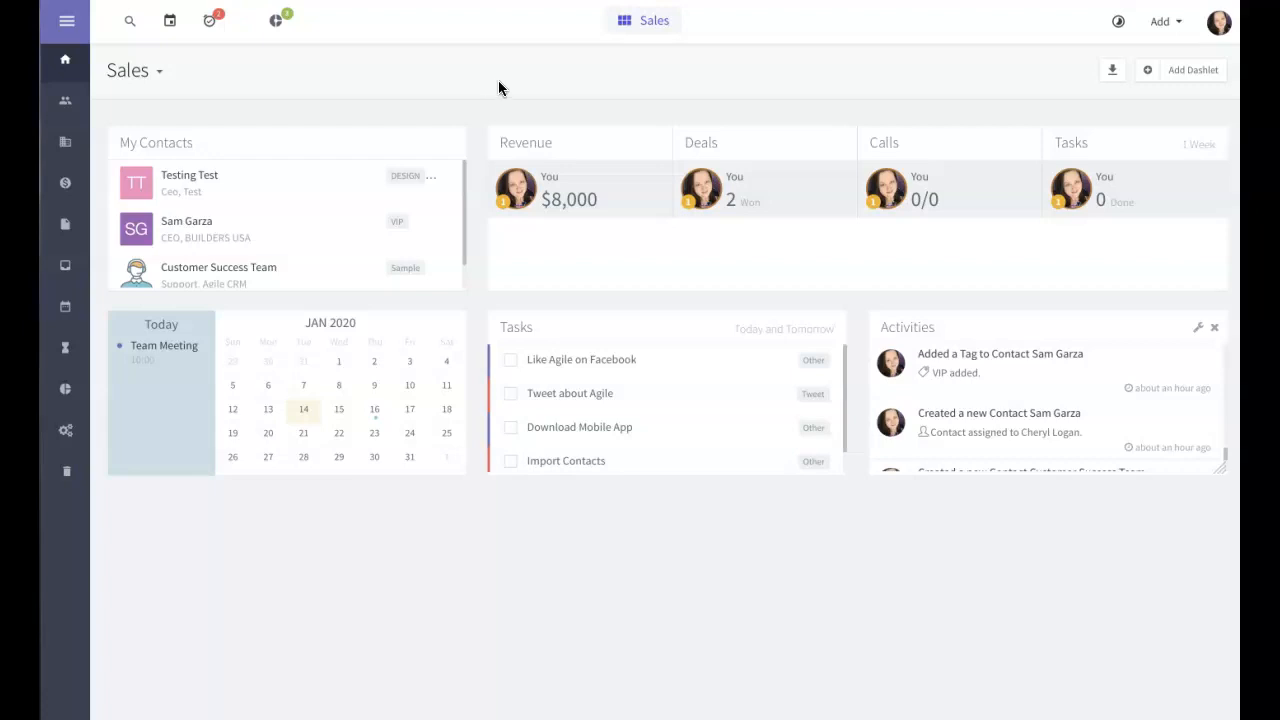
Step: Open the BUILDERS USA CEO's contact profile from the Contacts list
left_click(69, 111)
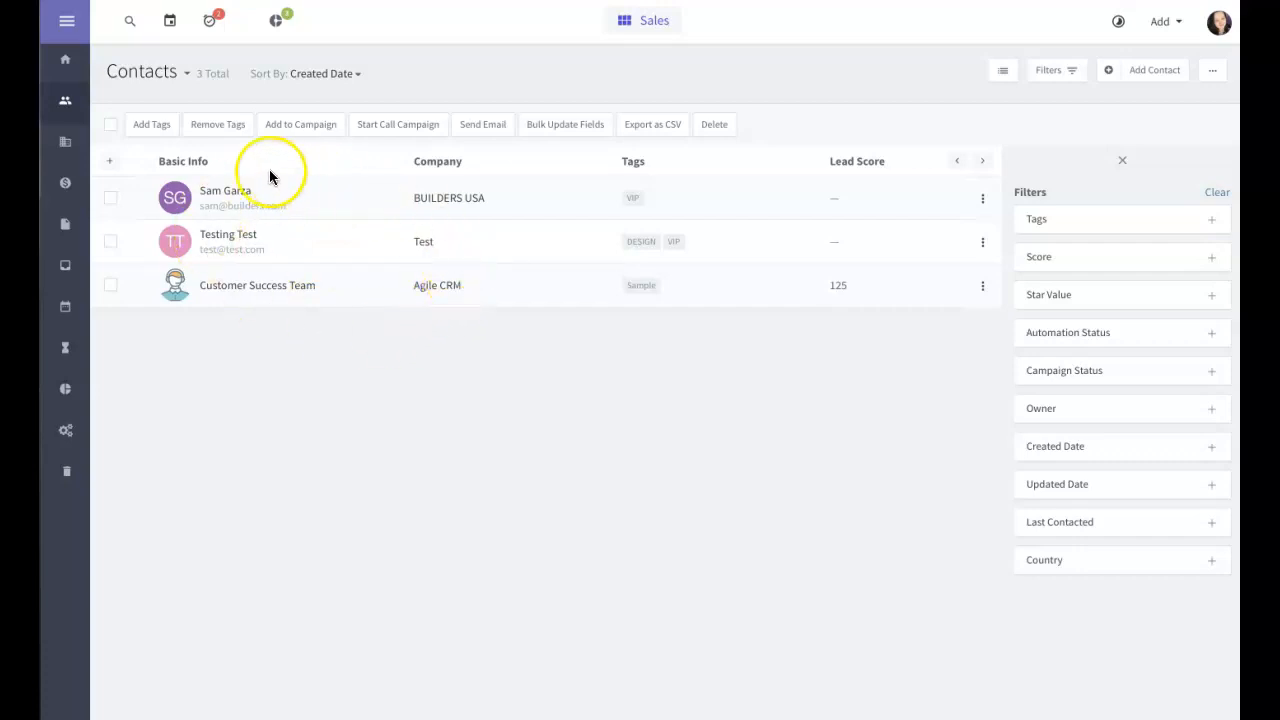
left_click(238, 195)
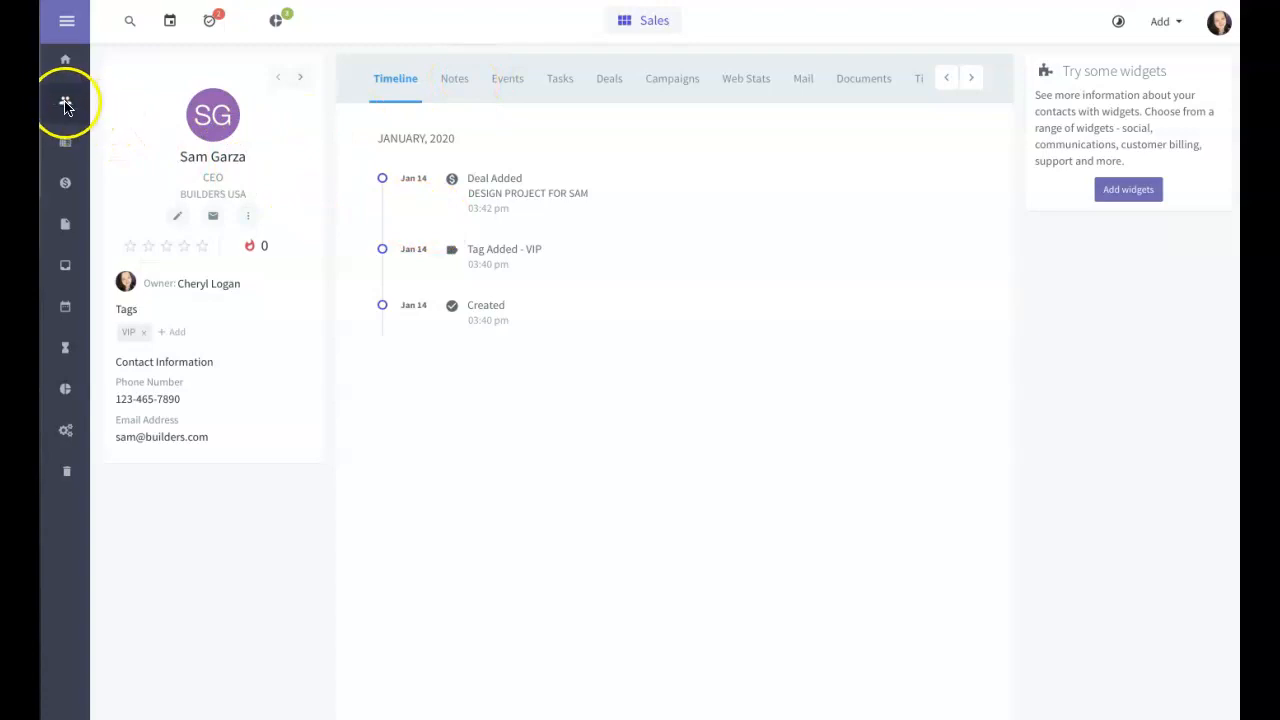
Step: Rate the BUILDERS USA contact five stars, change its lead score from 0 to 9, and return to Contacts
left_click(201, 248)
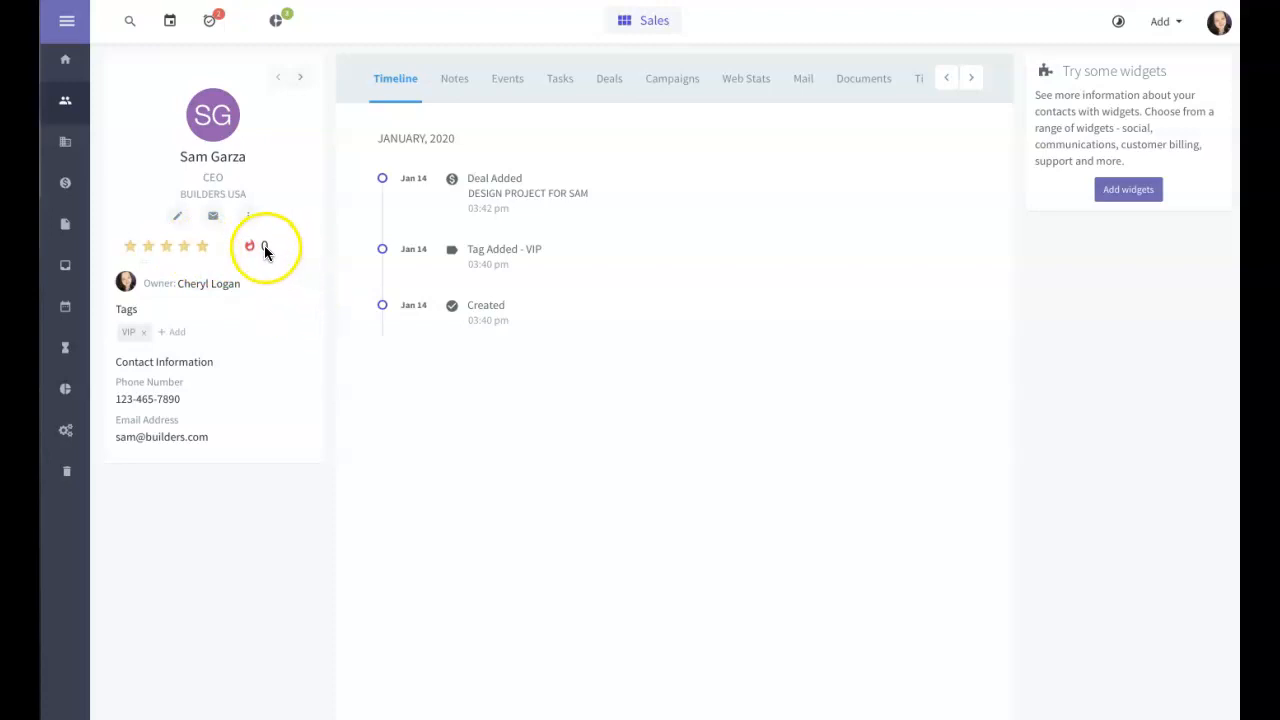
left_click(265, 250)
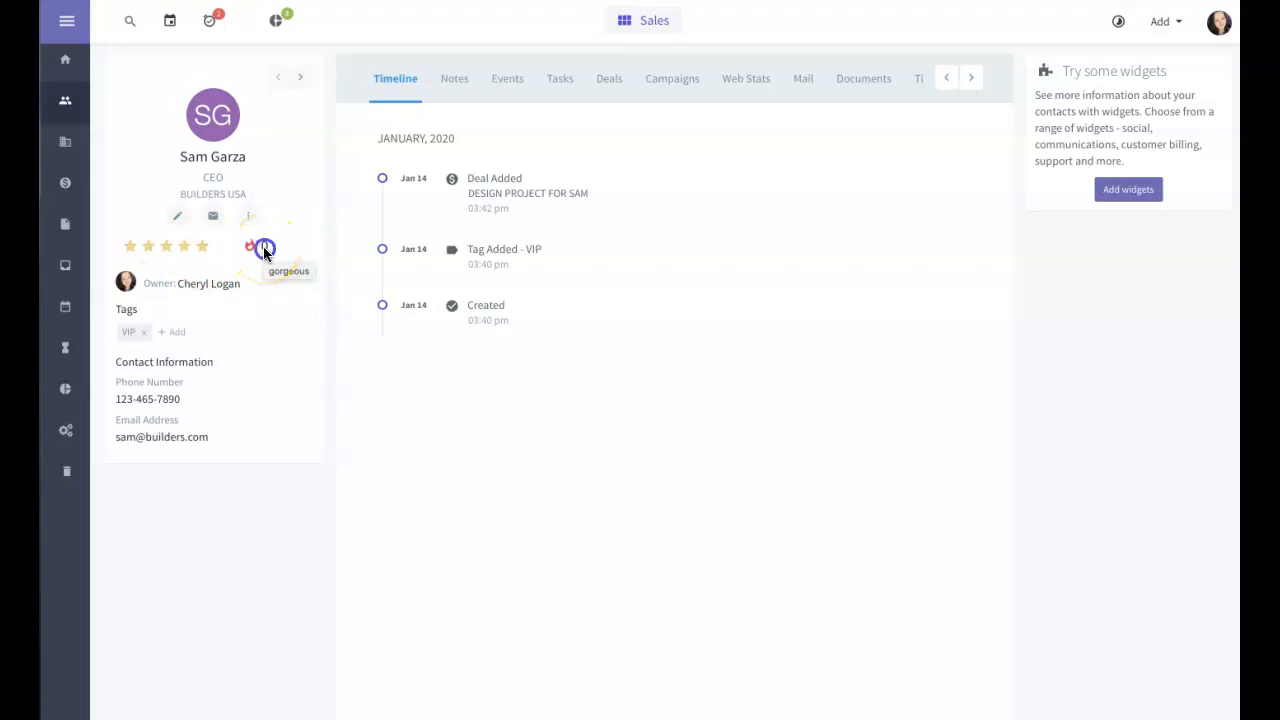
left_click_drag(275, 251, 250, 250)
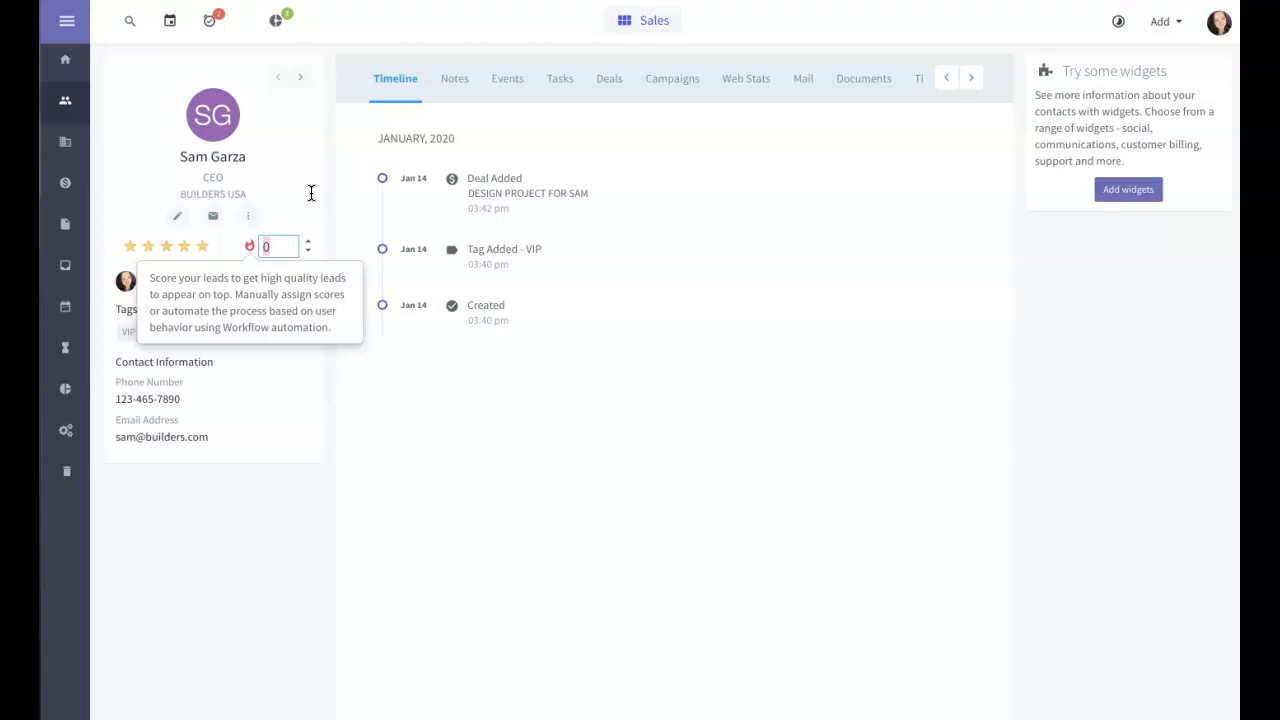
type("9")
left_click(306, 178)
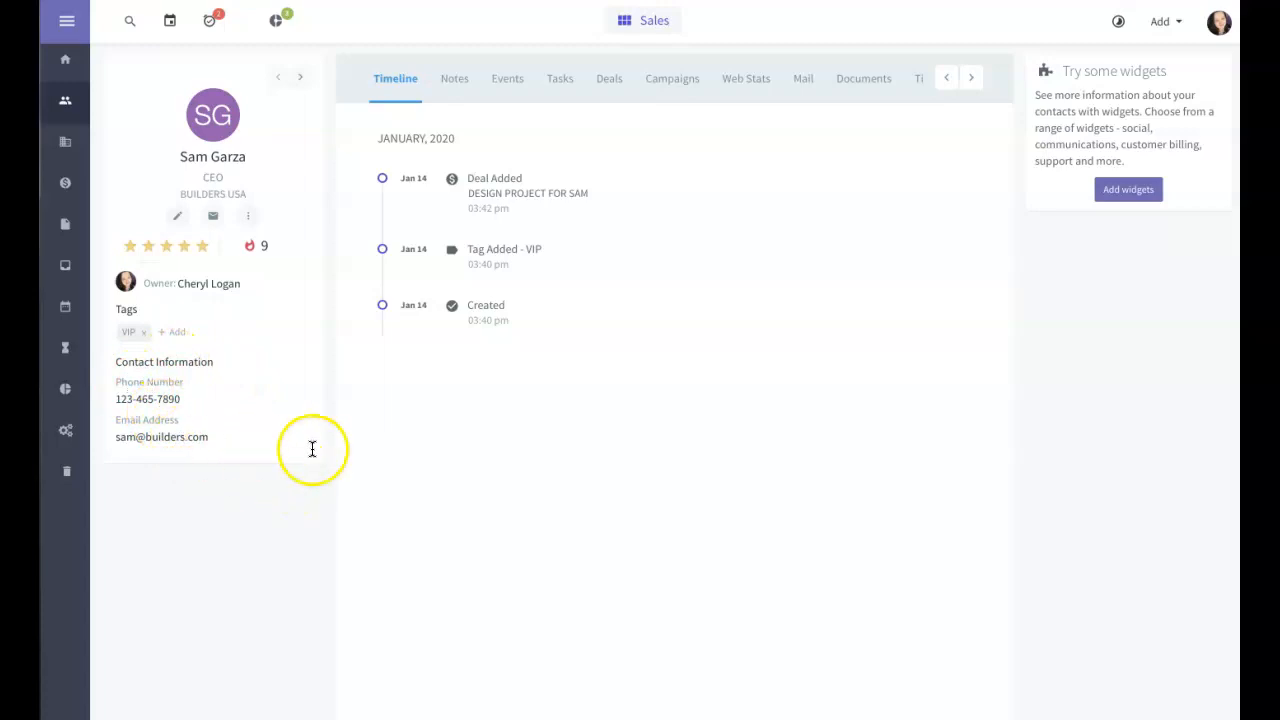
left_click(65, 102)
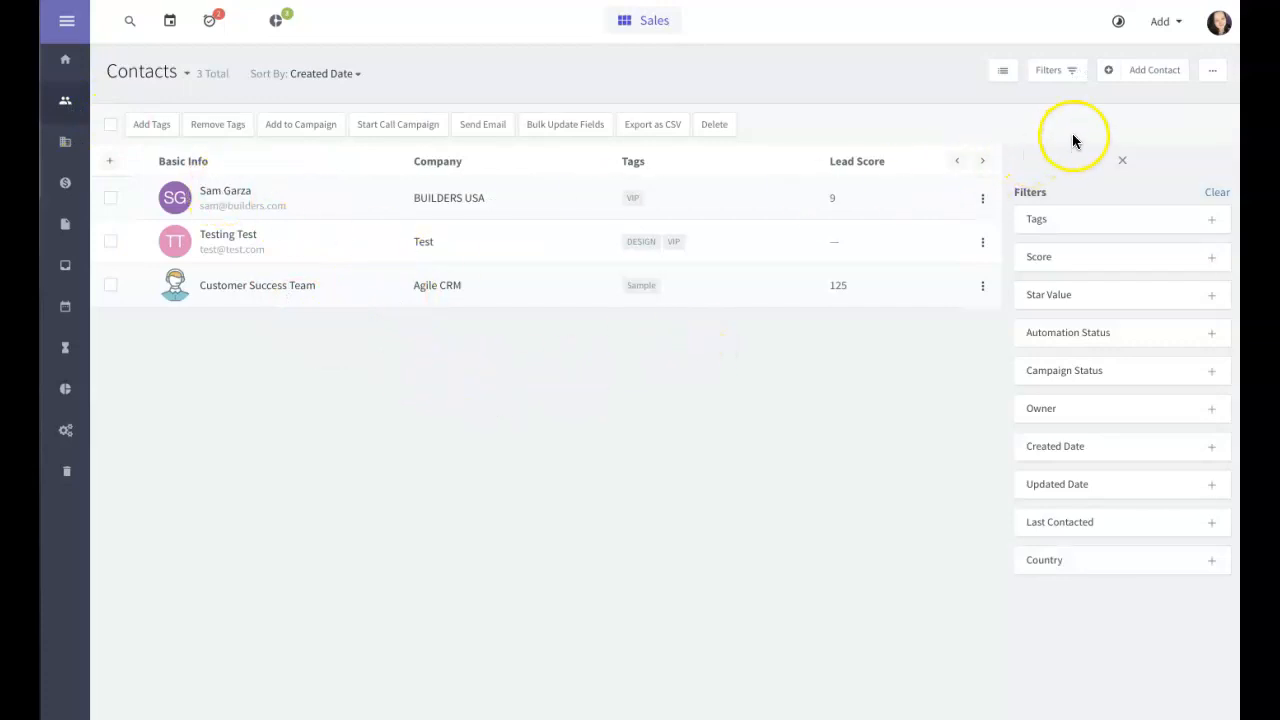
Step: Start a new contact with the person's first and last name, title Owner, company Mary's Marbles
left_click(1145, 77)
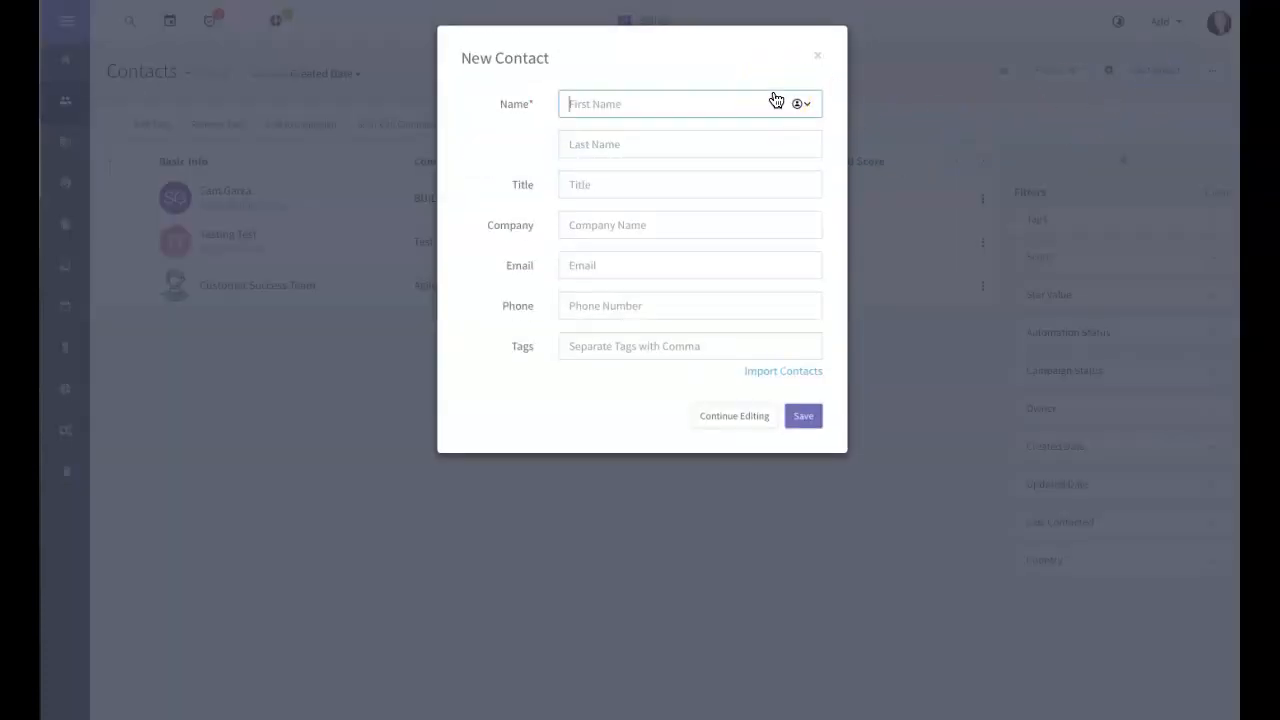
key("Tab")
type("James")
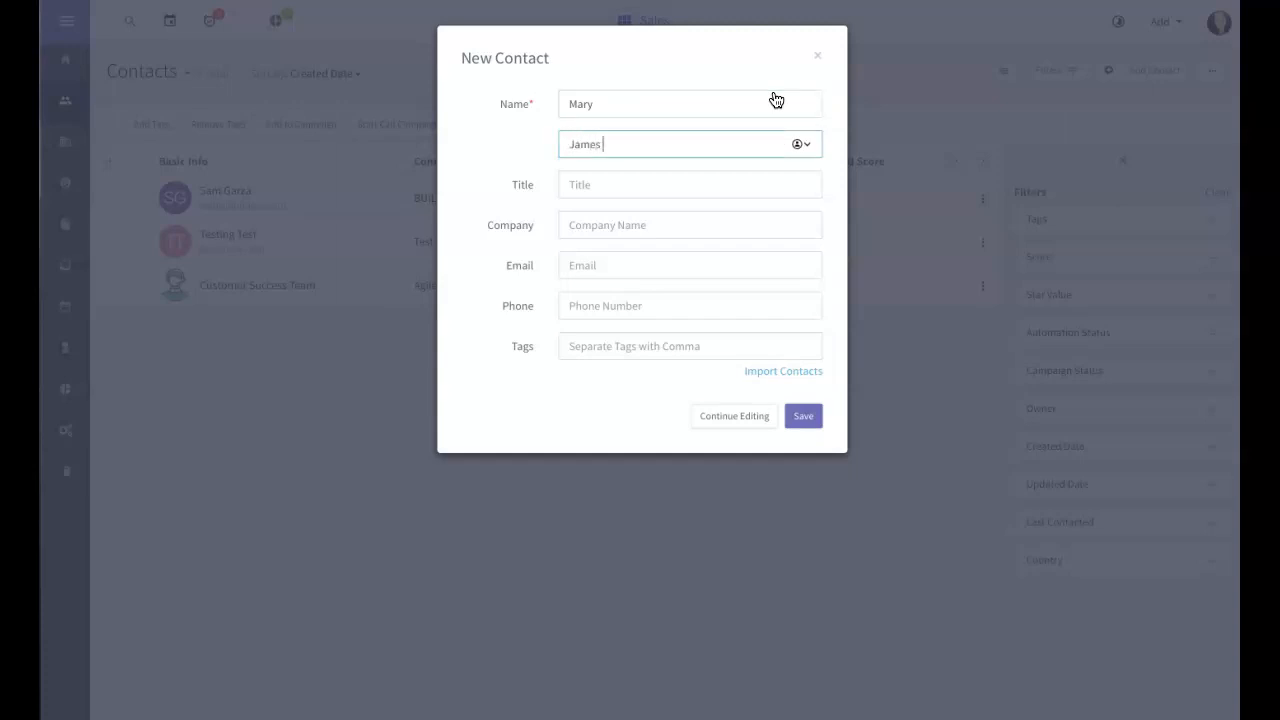
left_click(651, 186)
type("Owner")
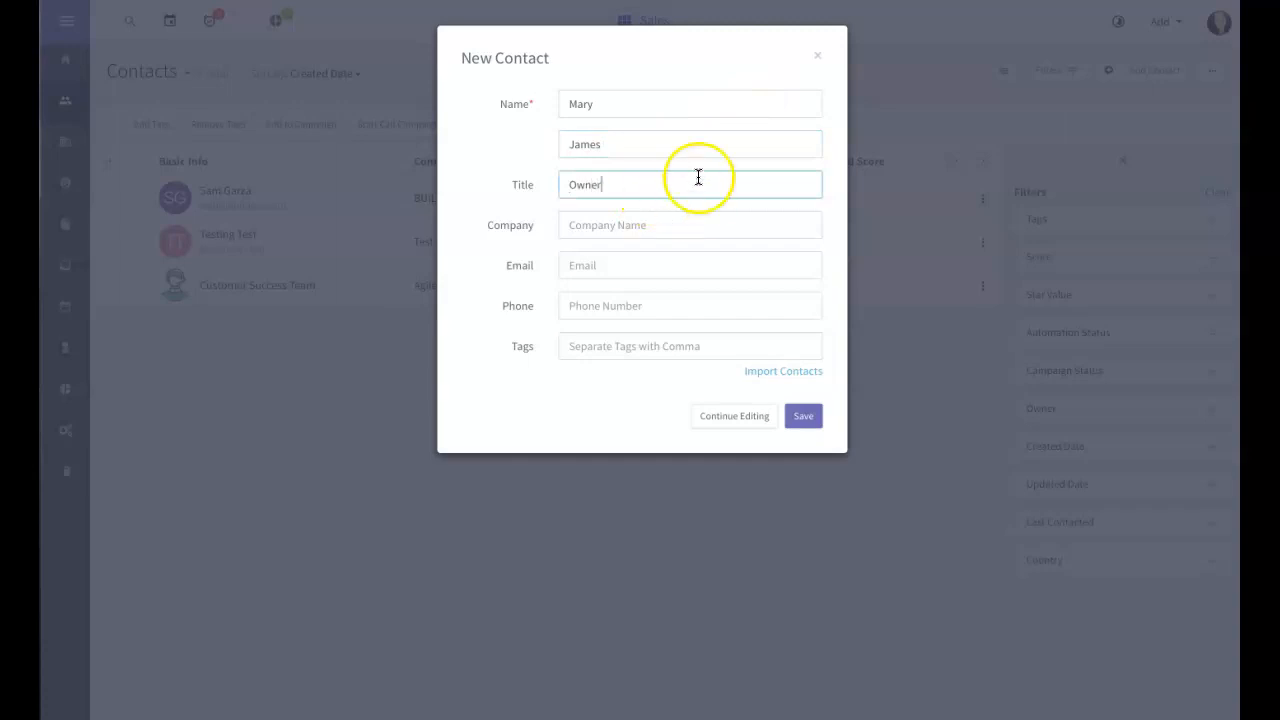
left_click(631, 224)
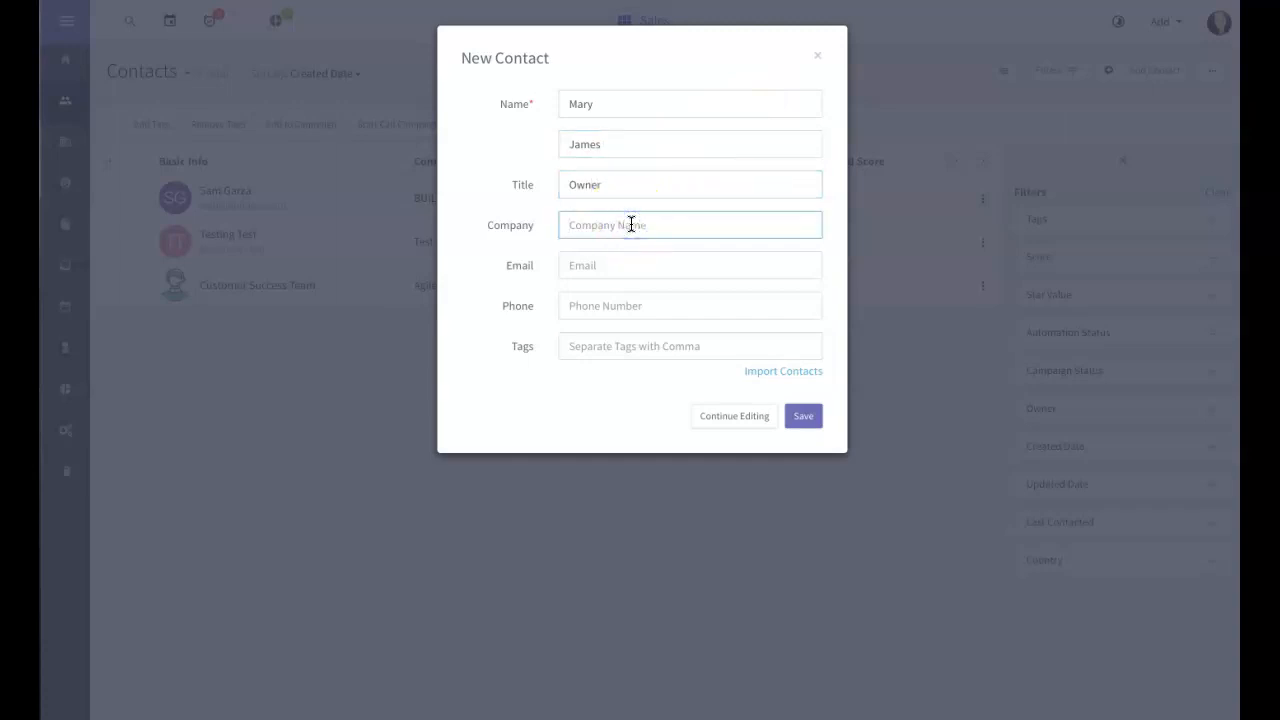
type("Mary")
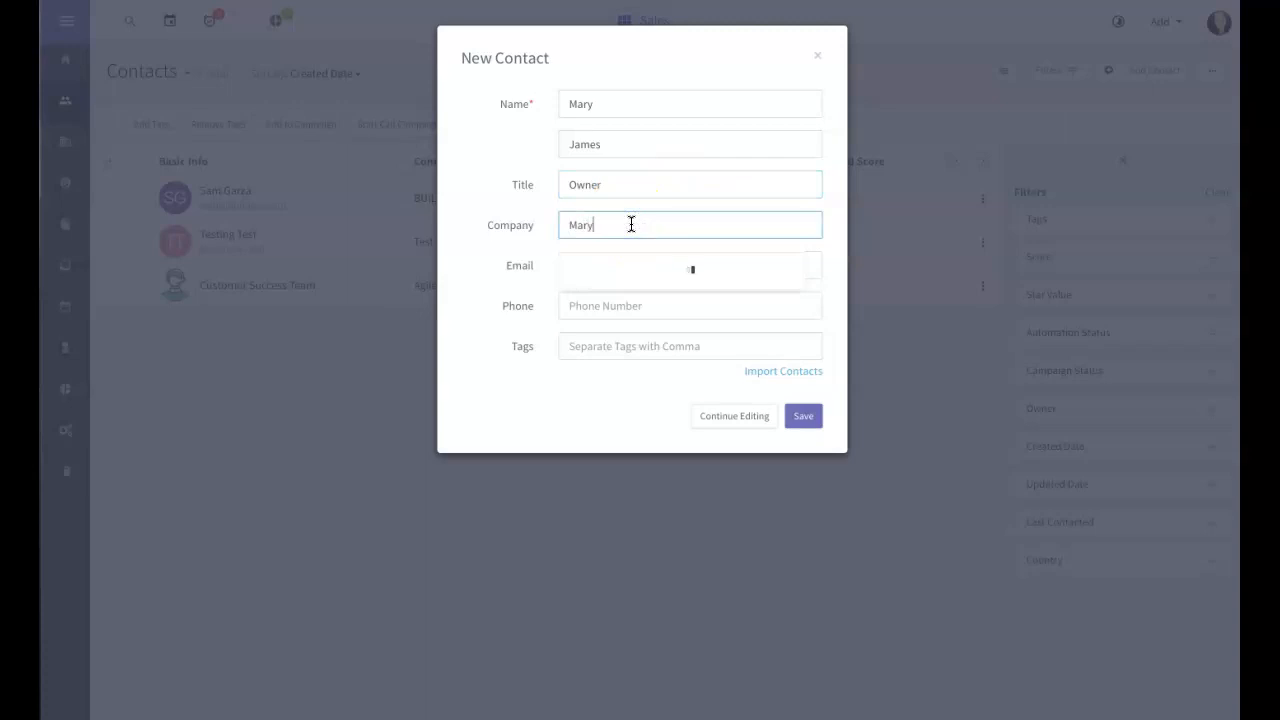
type("'s Marbles")
left_click(534, 186)
Step: Fill in the new contact's e-mail address and phone number
left_click(607, 268)
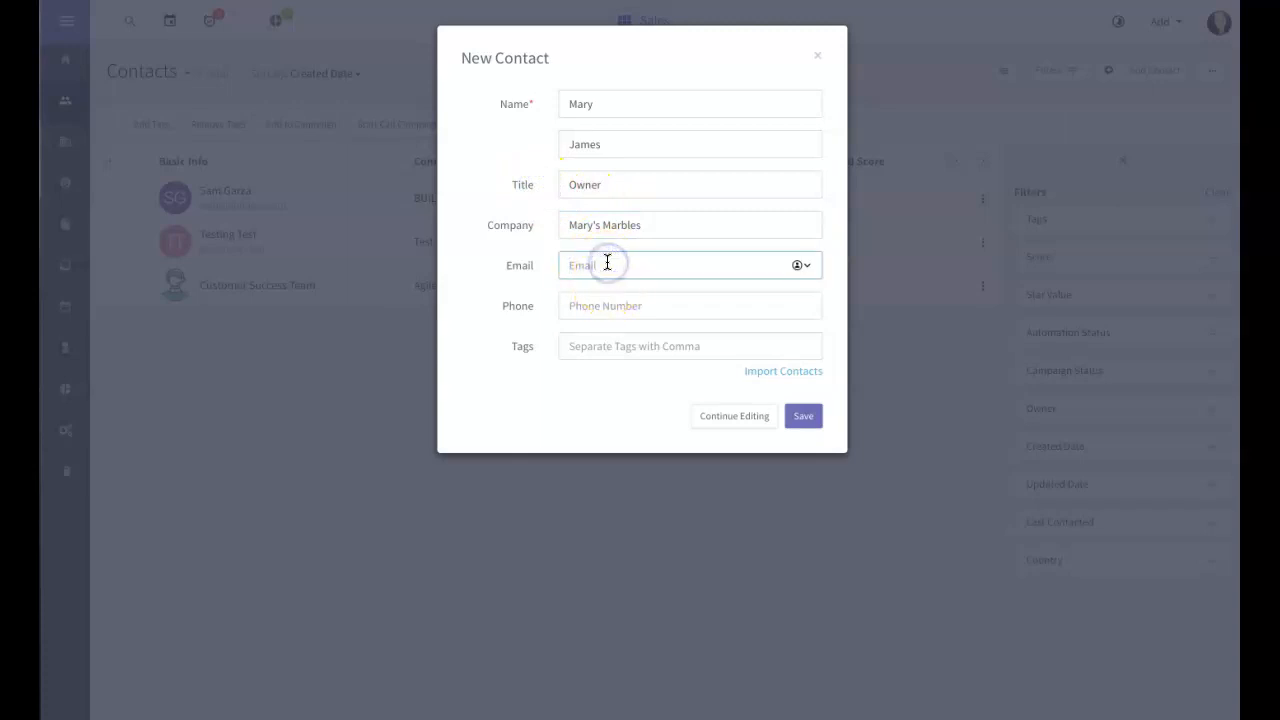
type("@")
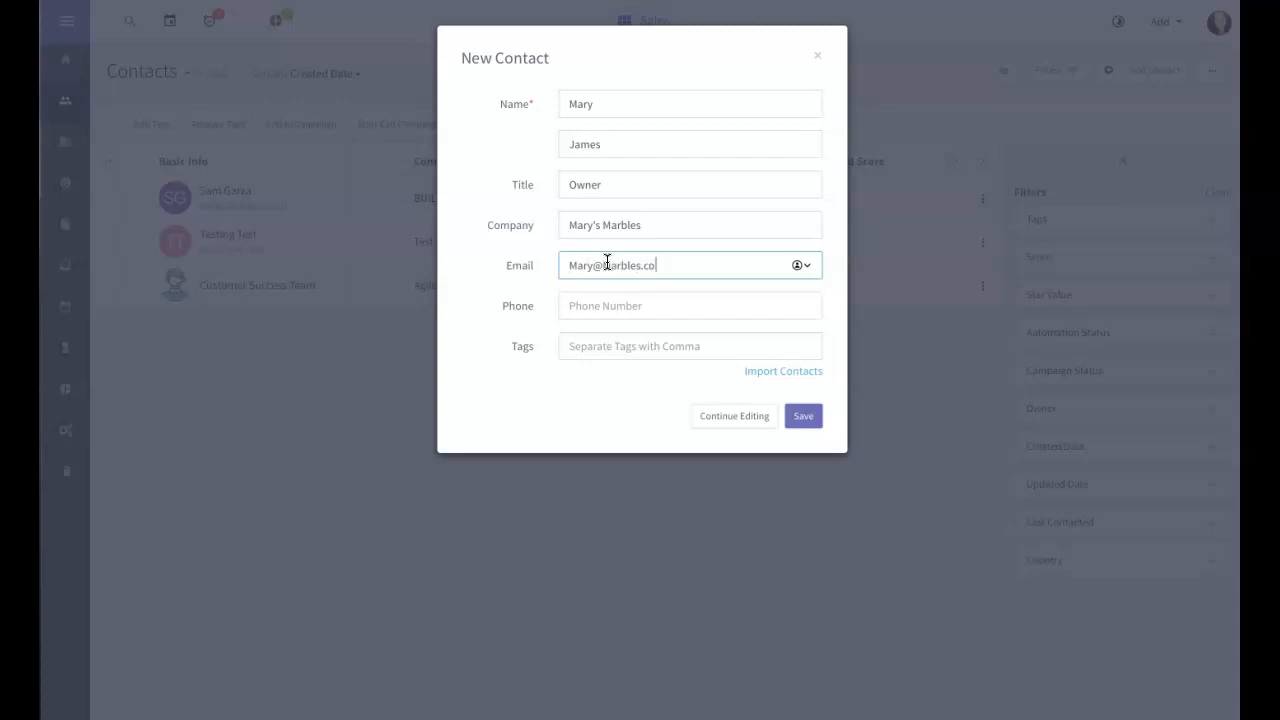
left_click(614, 309)
type("123-3")
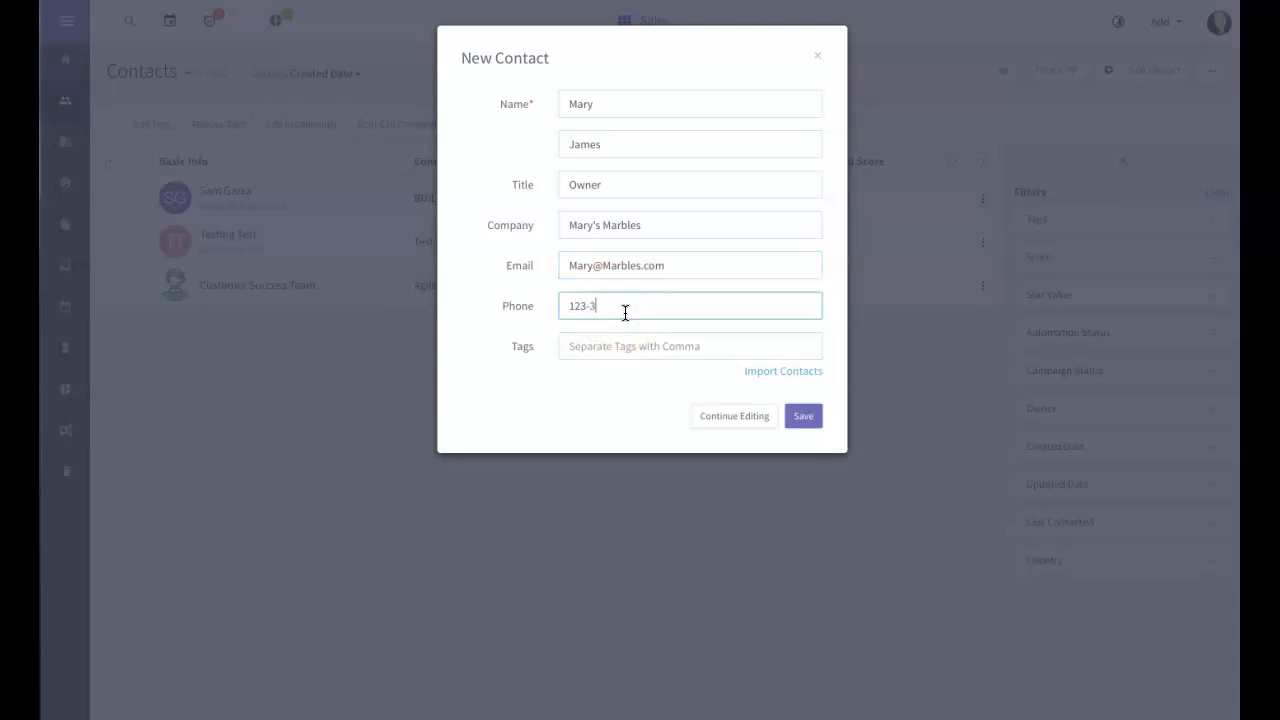
type("45-6789")
Step: Tag the contact VIP and DESIGN and save it
left_click(677, 342)
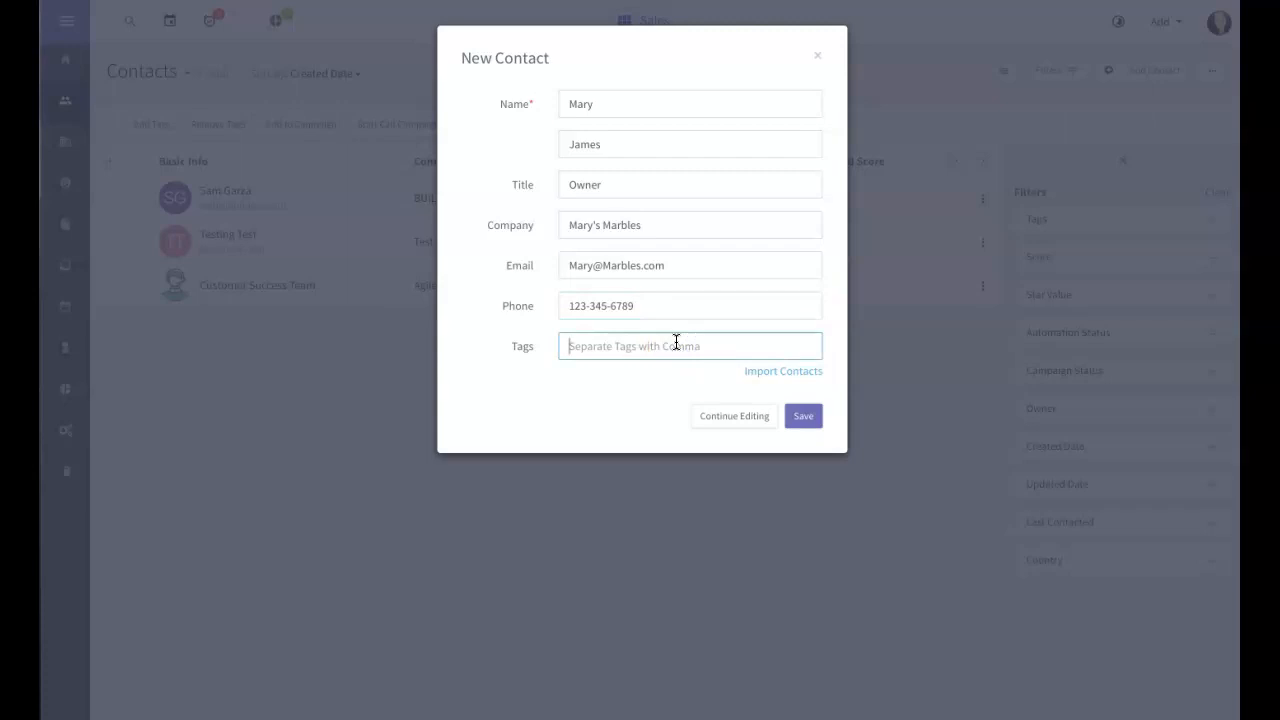
type("VIP")
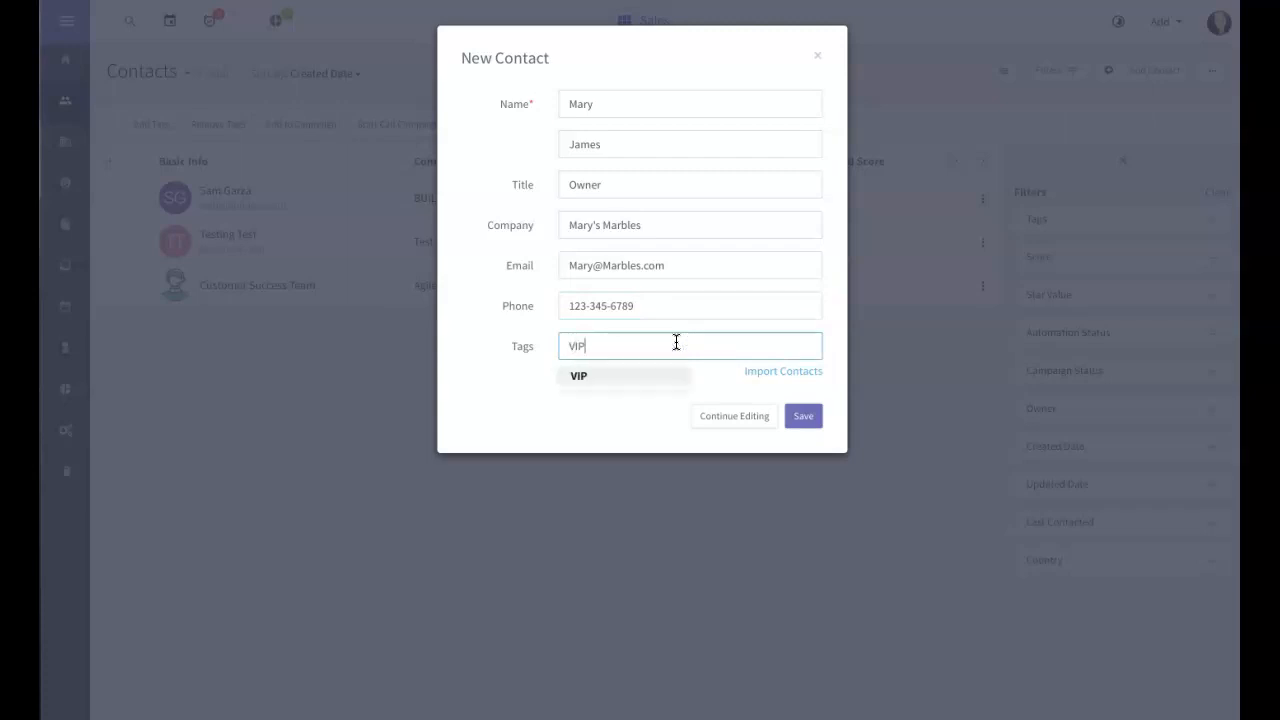
left_click(580, 375)
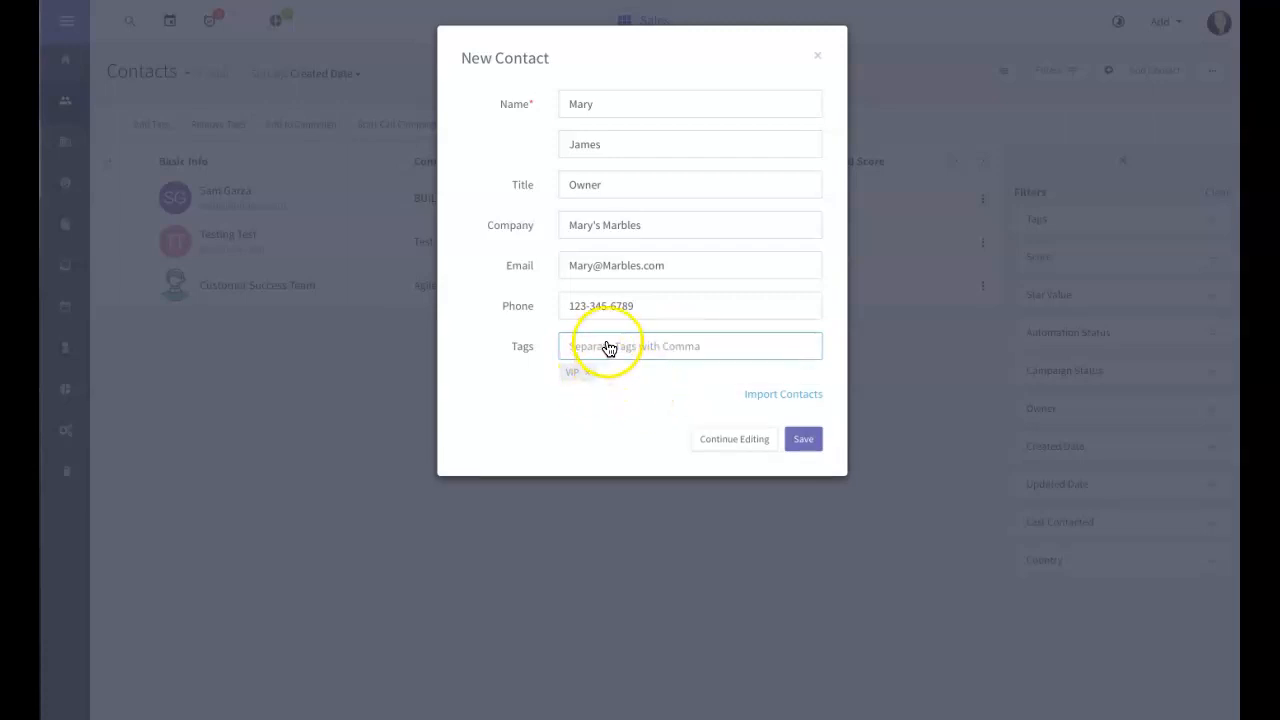
left_click(652, 349)
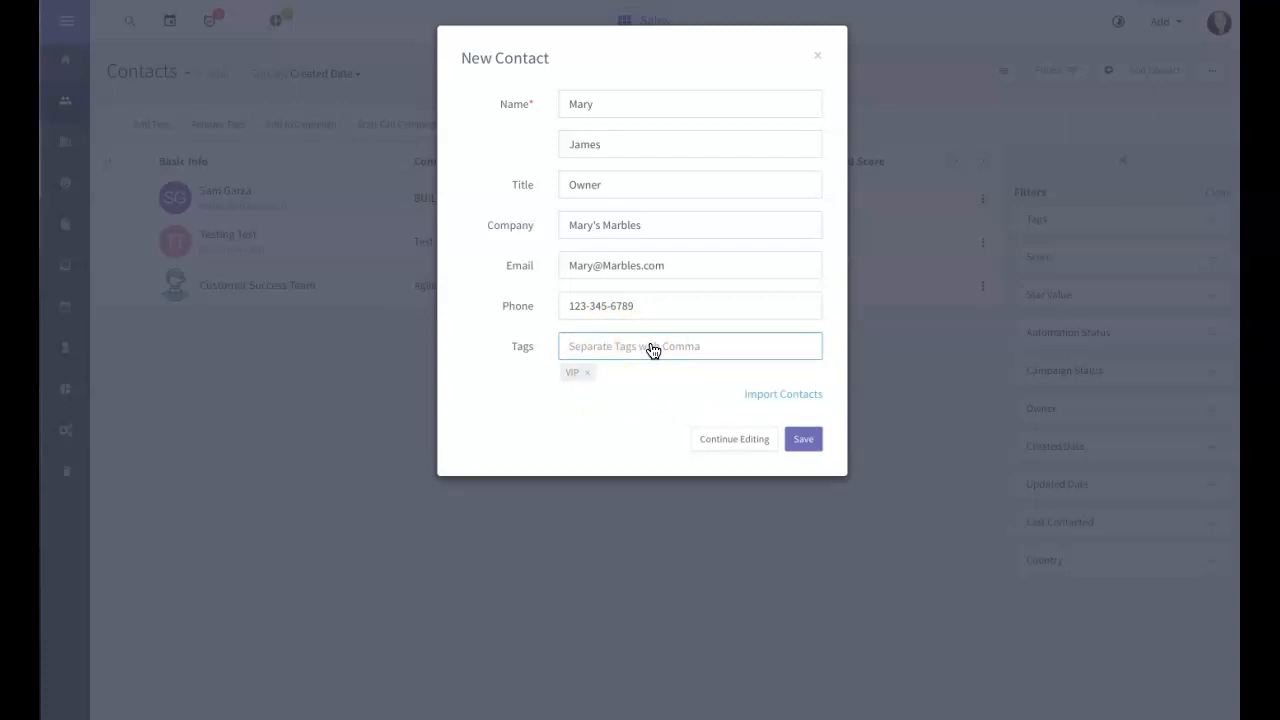
type("Design")
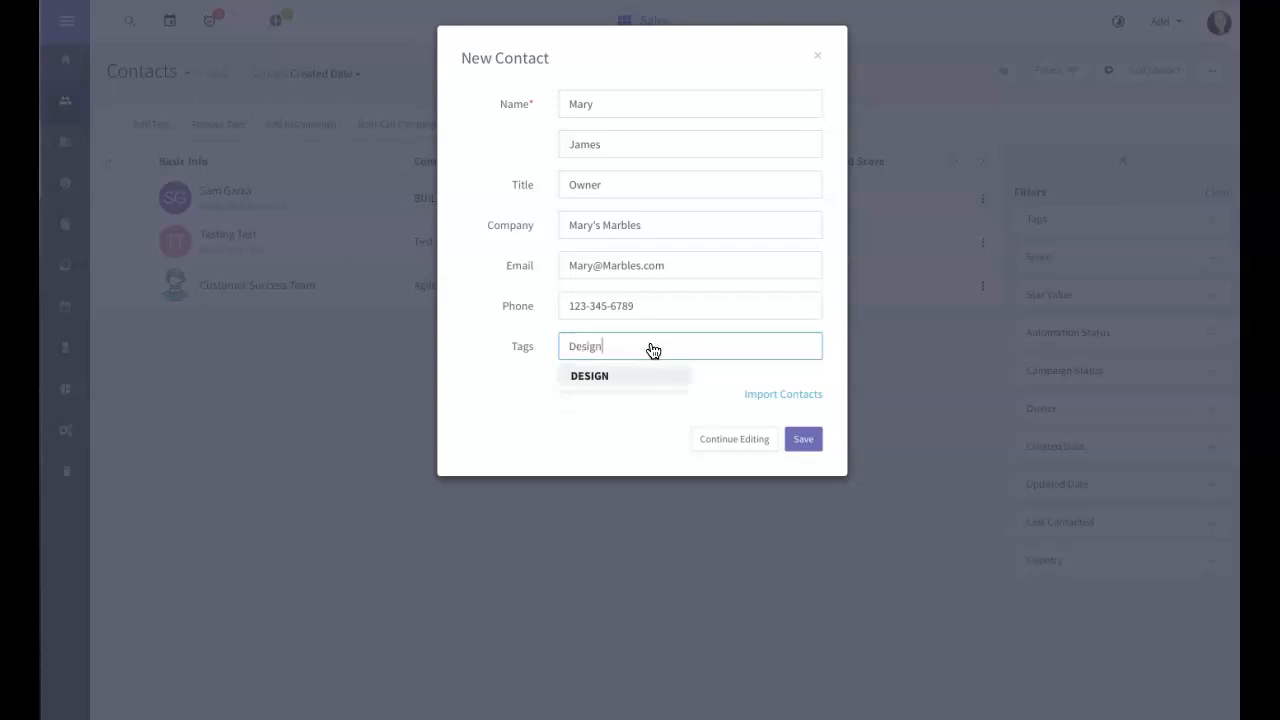
key("Return")
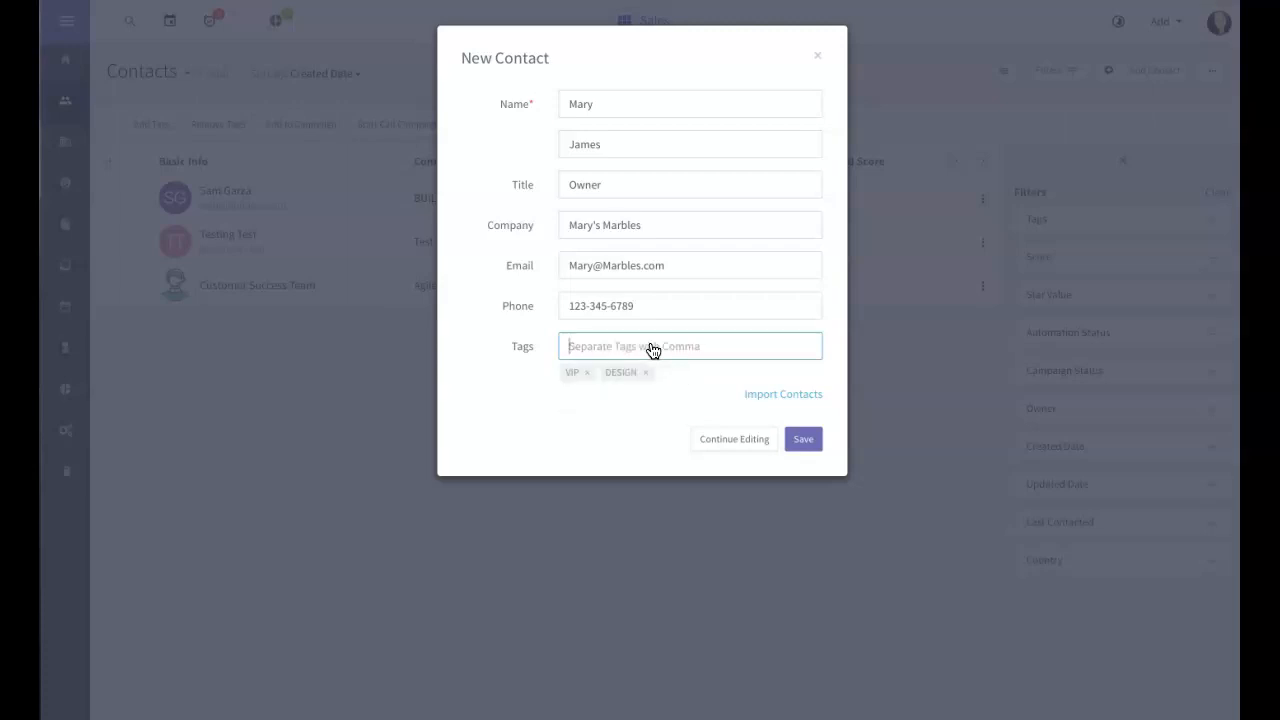
left_click(749, 370)
left_click(805, 439)
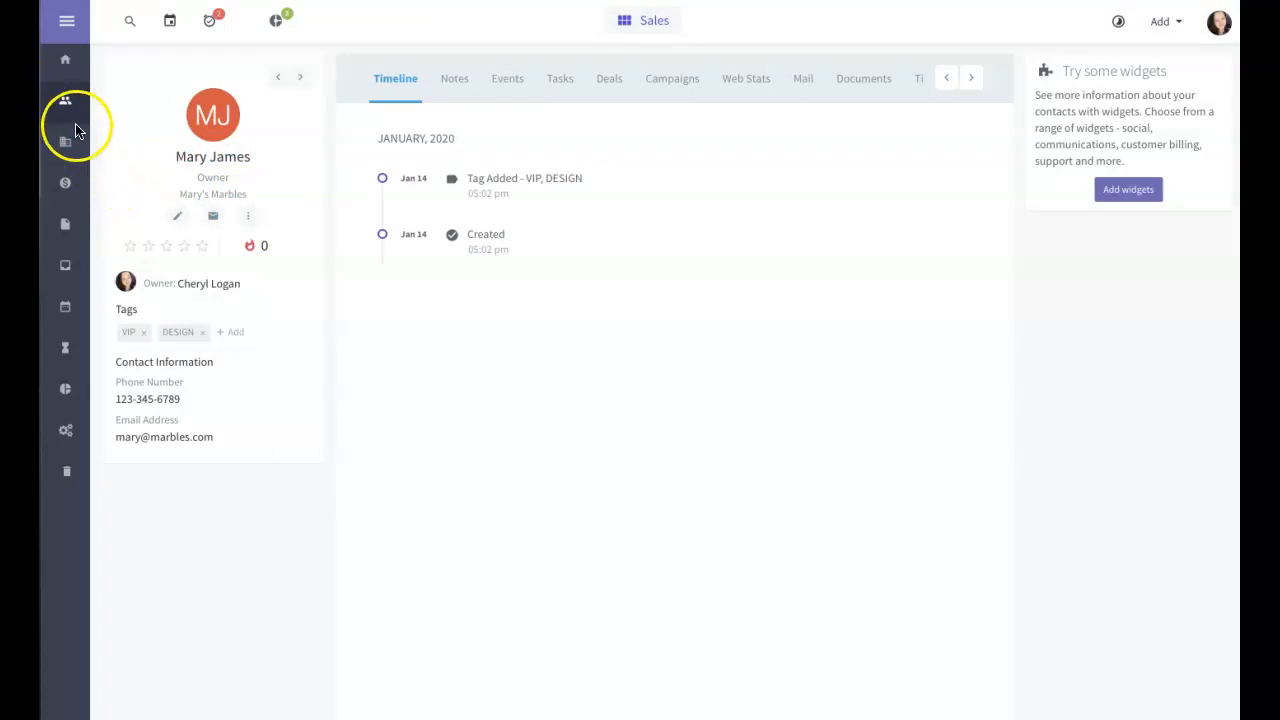
Step: Browse the CSV, Salesforce and Other contact import options, then return to the Contacts list
left_click(64, 104)
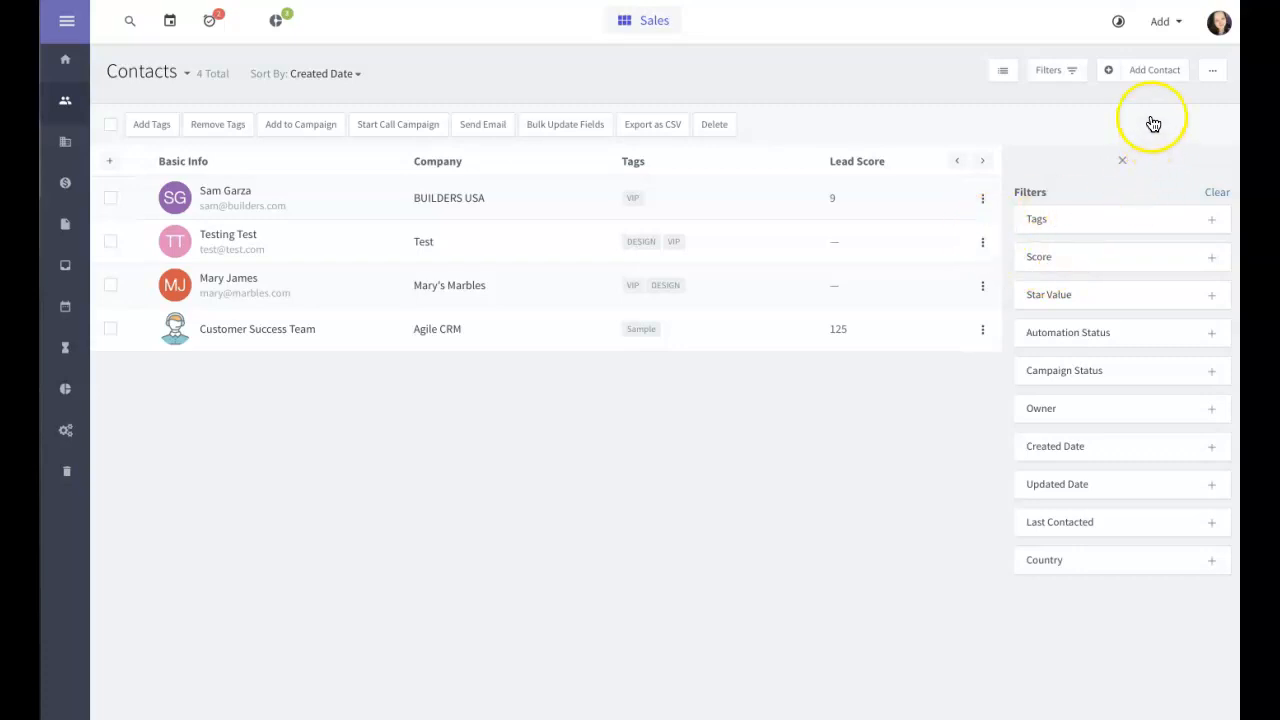
left_click(1152, 76)
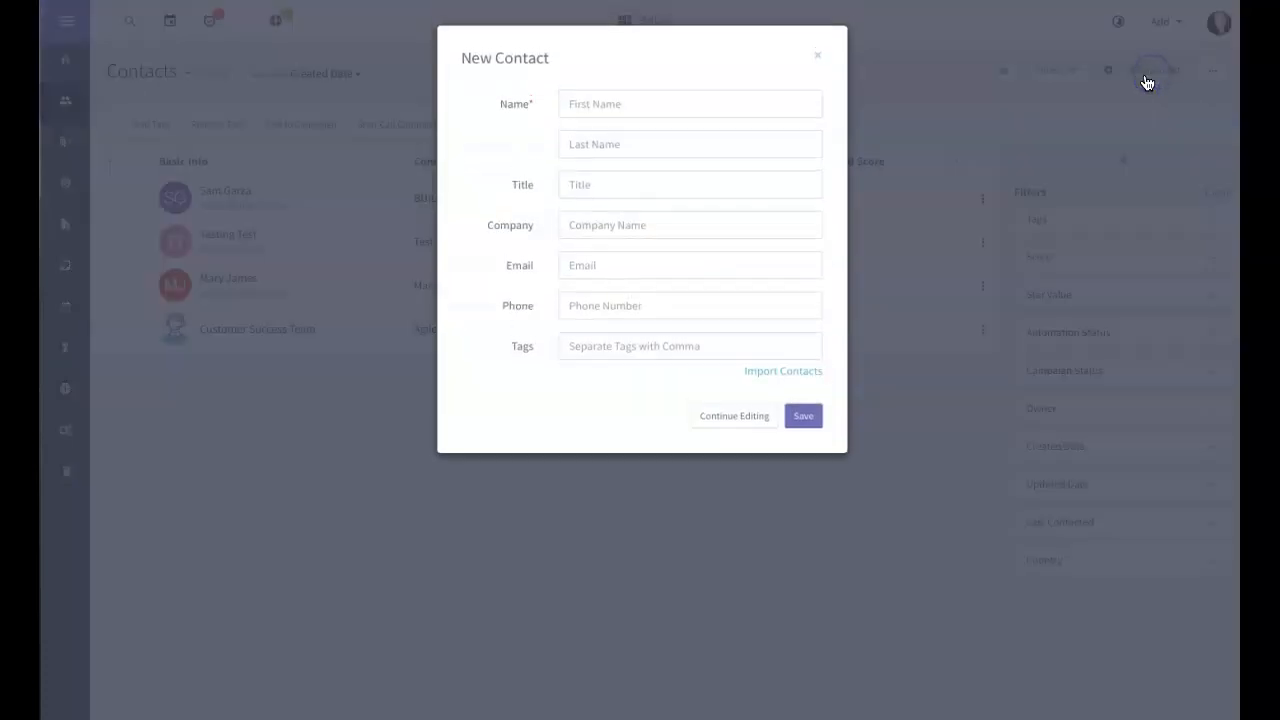
left_click(765, 372)
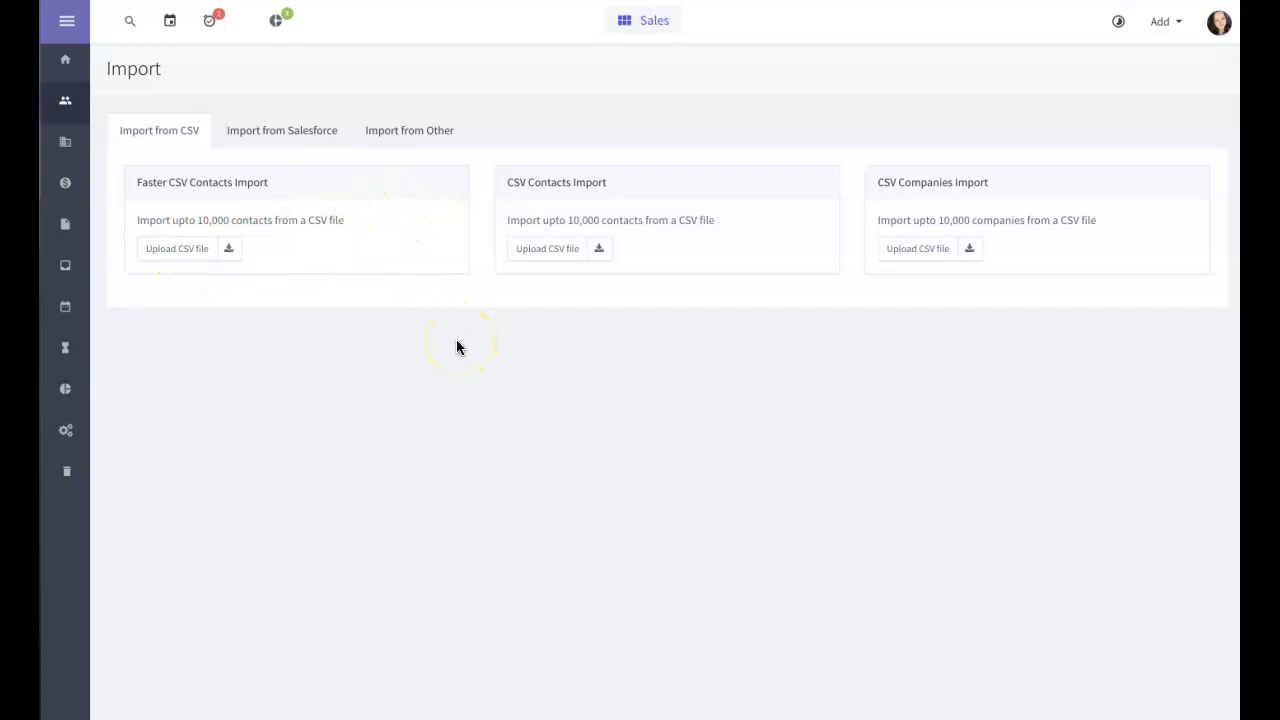
left_click(301, 133)
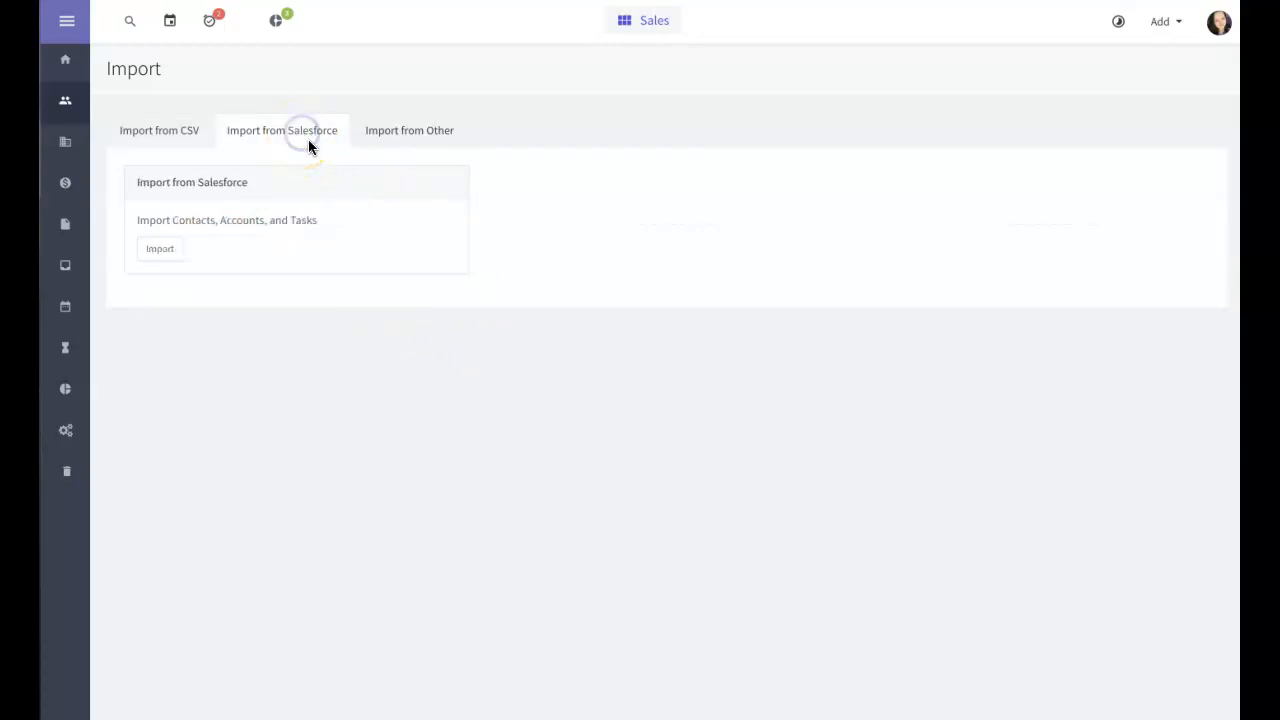
left_click(400, 141)
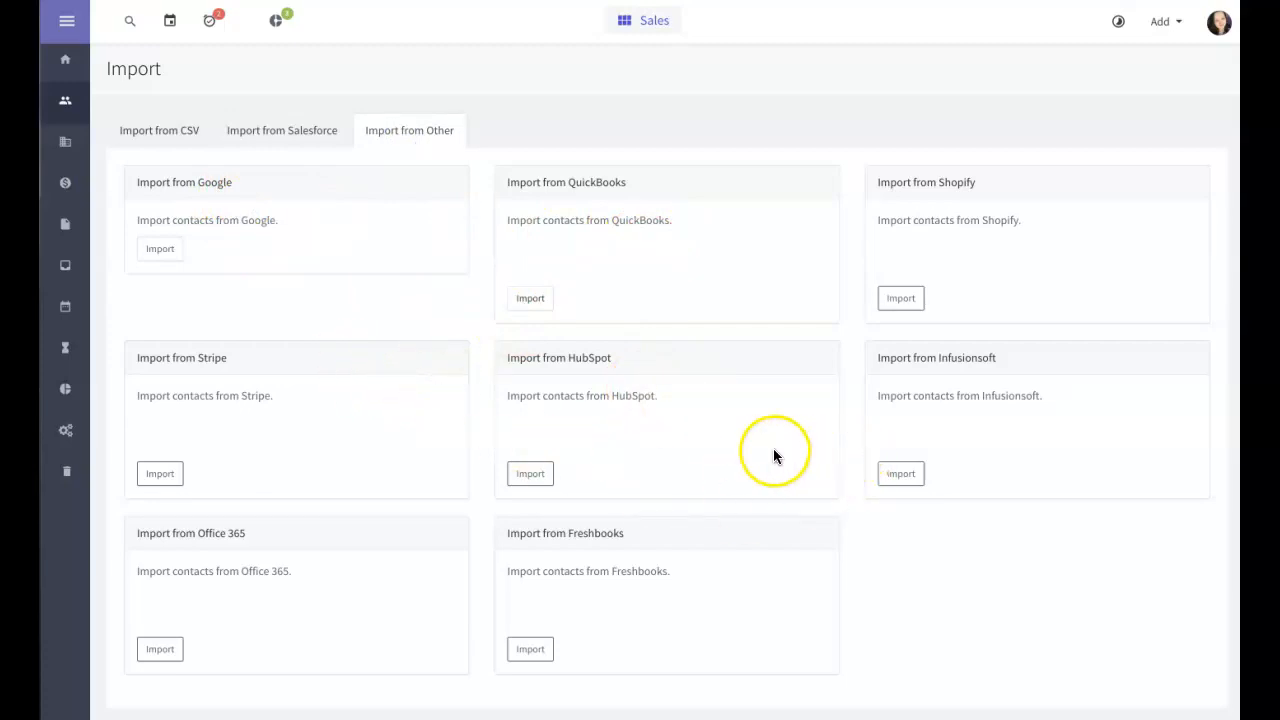
scroll(770, 456, "down", 2)
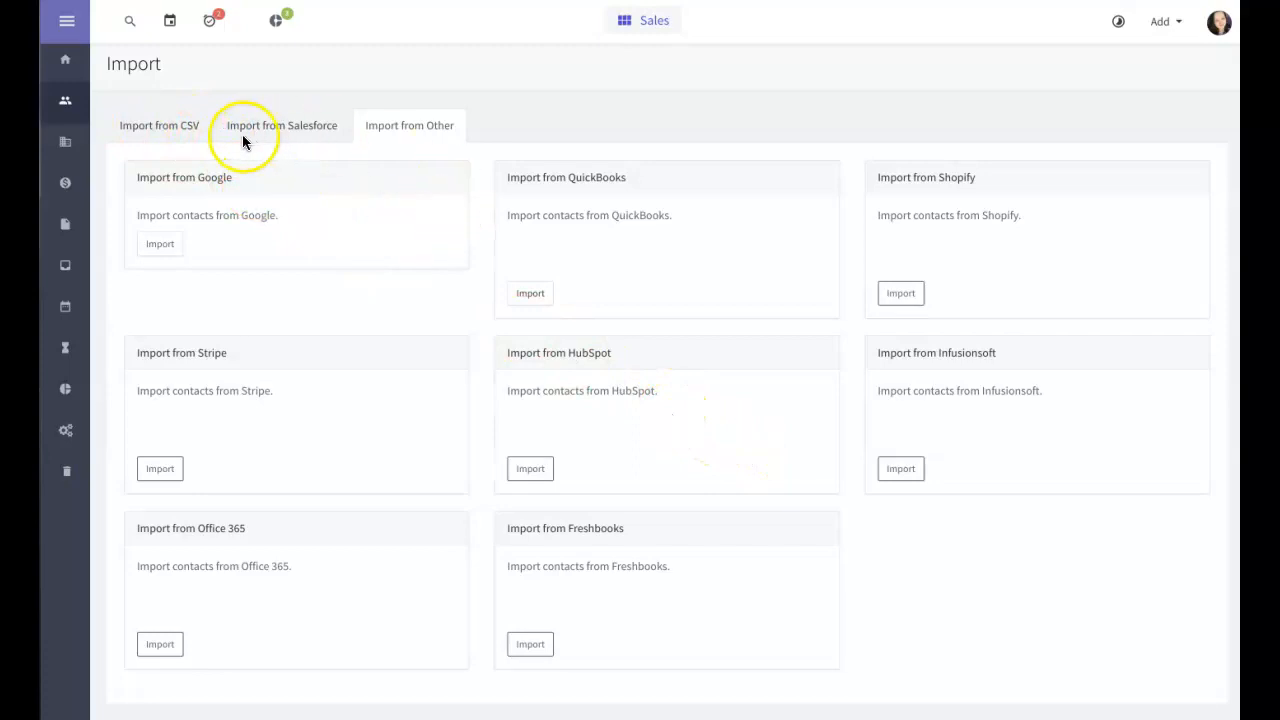
left_click(166, 132)
left_click(64, 100)
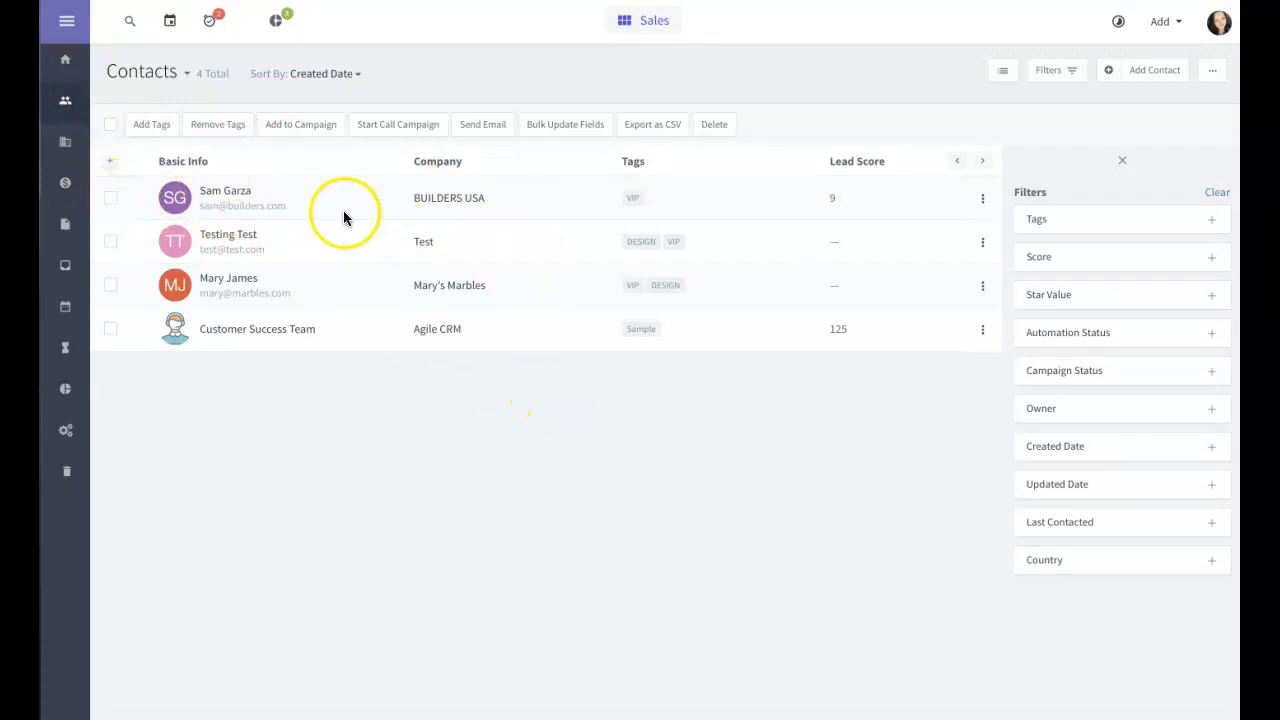
Step: Select the BUILDERS USA, Test and Mary's Marbles contacts in the list
left_click(110, 198)
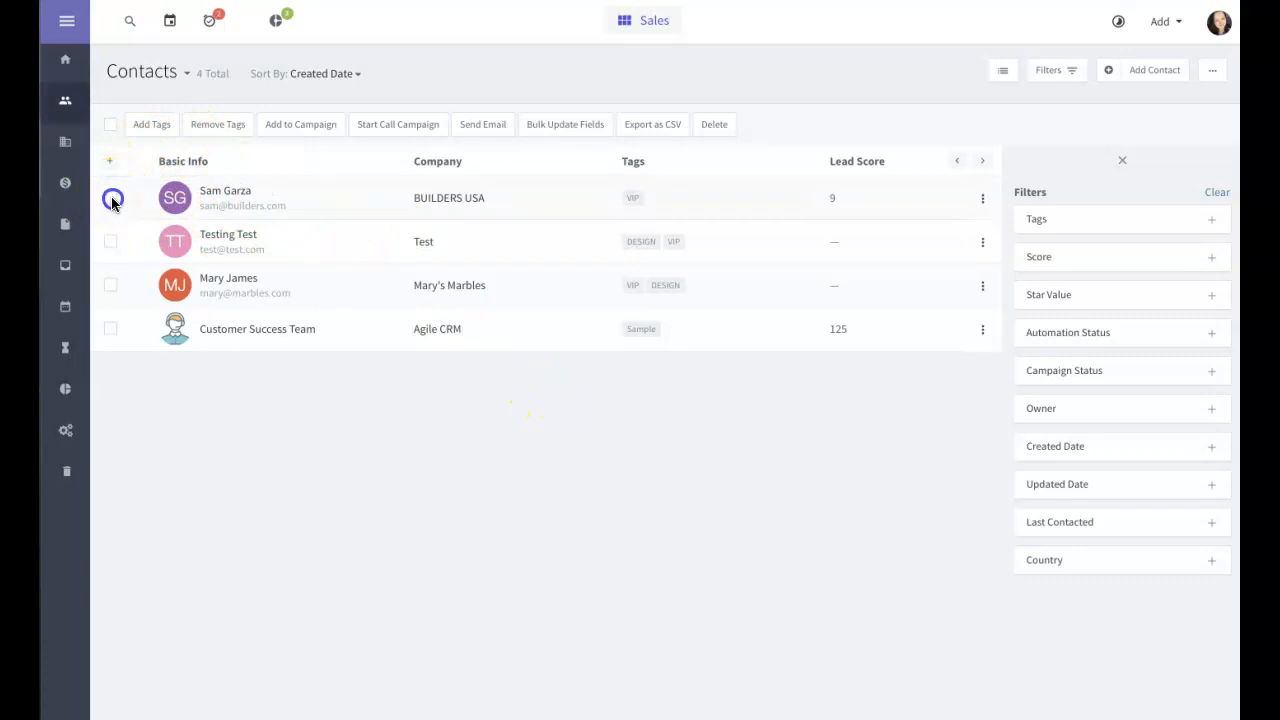
left_click(110, 241)
left_click(110, 285)
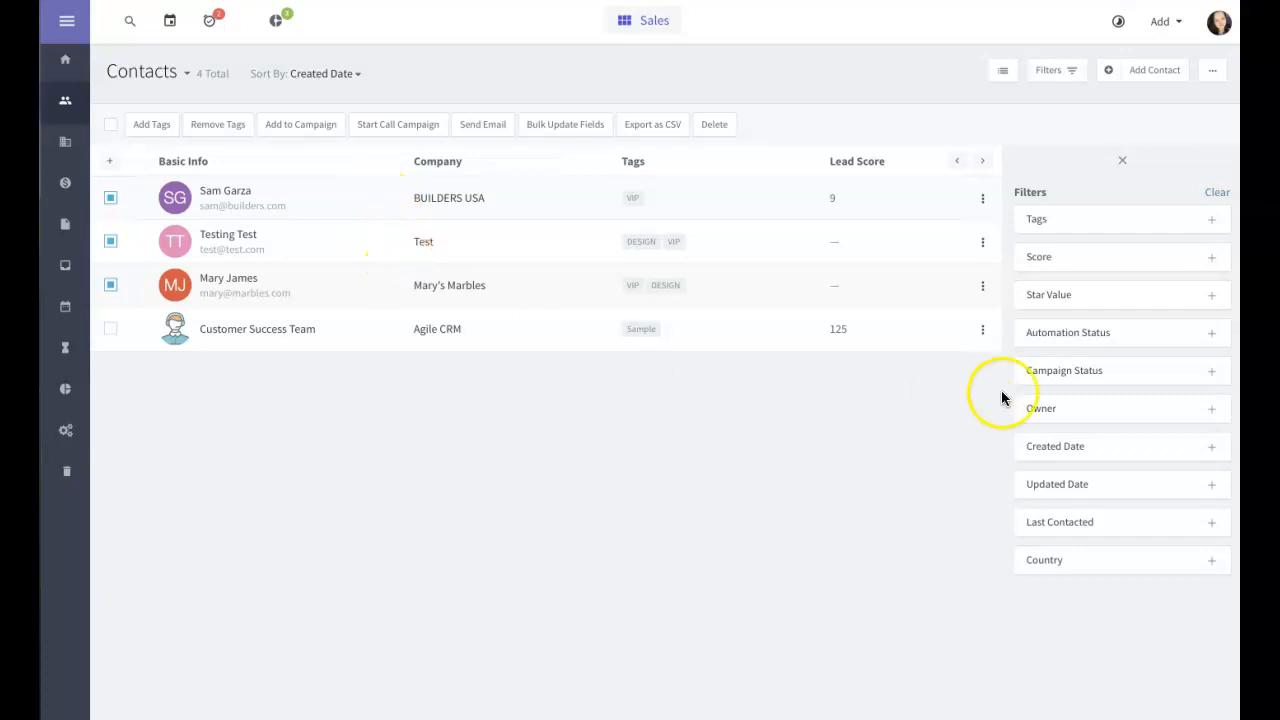
Step: Expand the Tags and Score filter options, then switch to the Companies list
left_click(1040, 221)
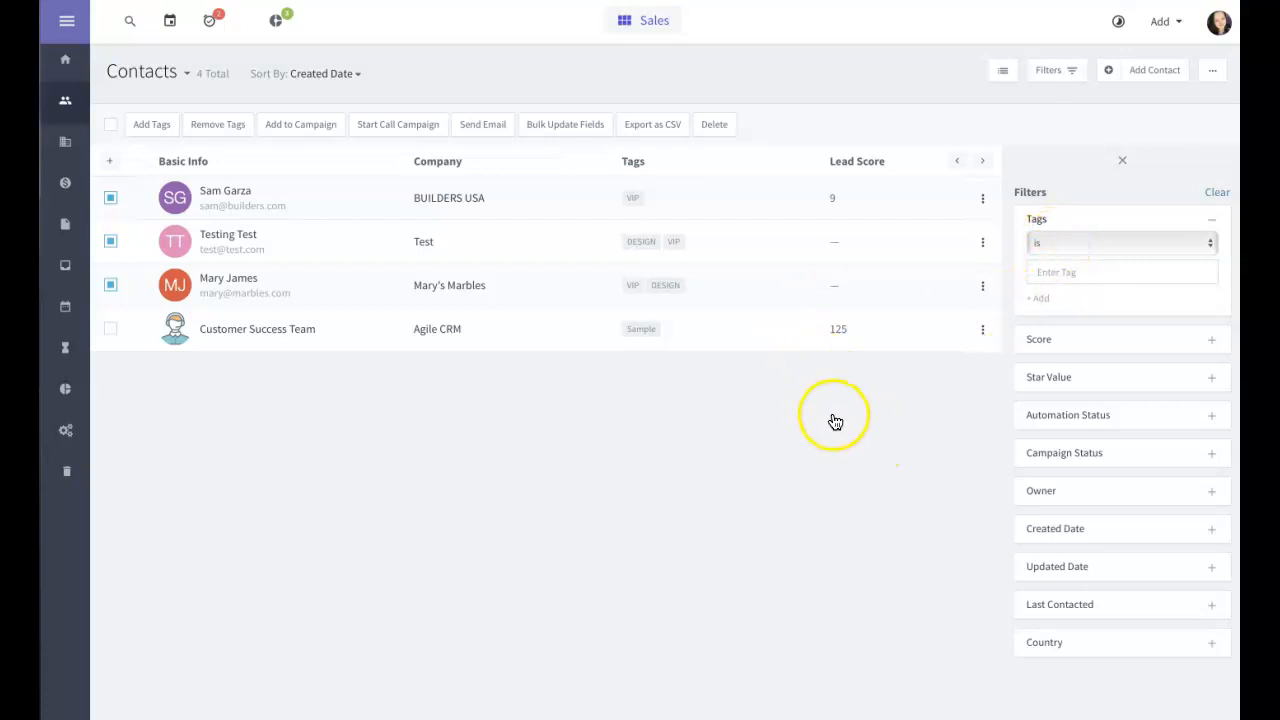
left_click(1062, 346)
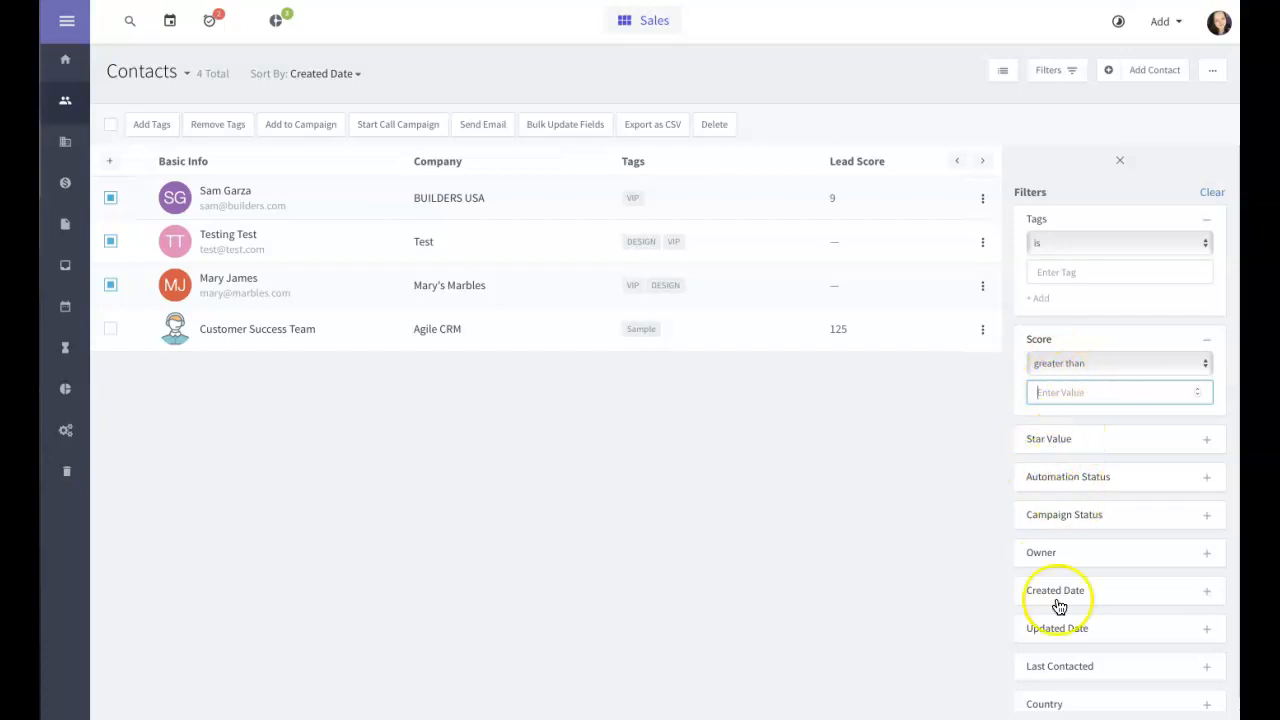
scroll(1043, 583, "down", 1)
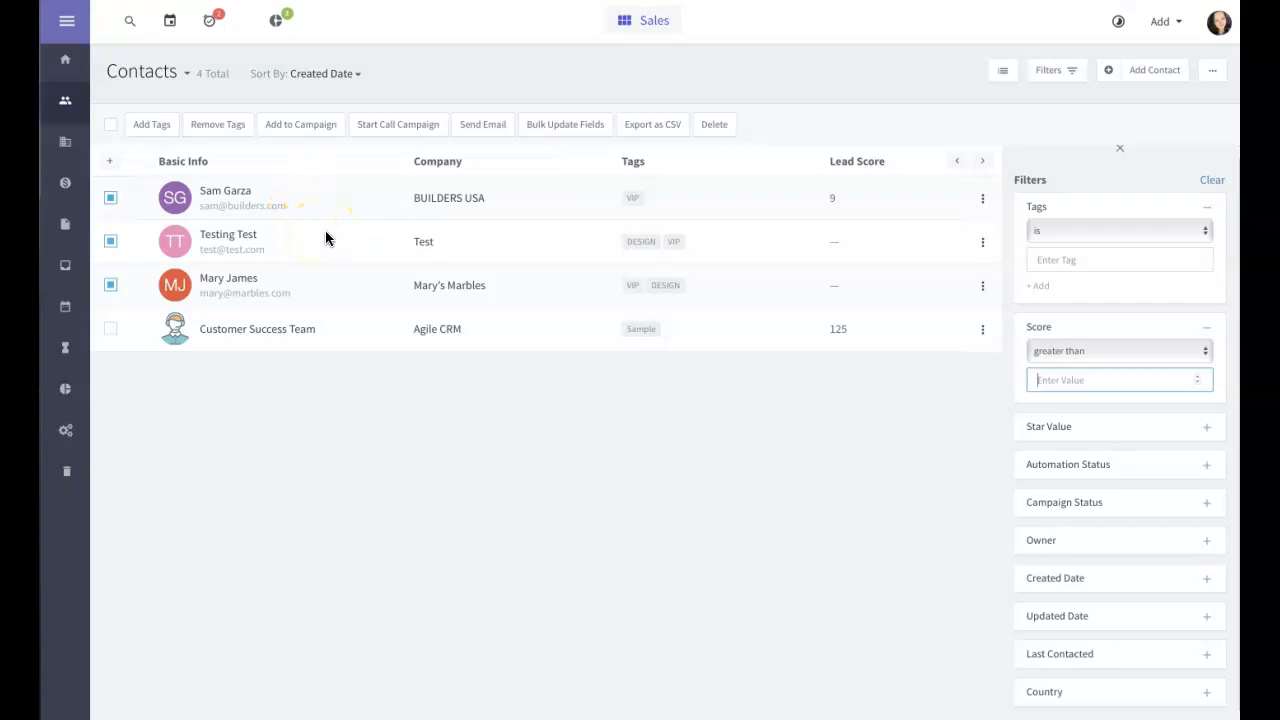
left_click(65, 143)
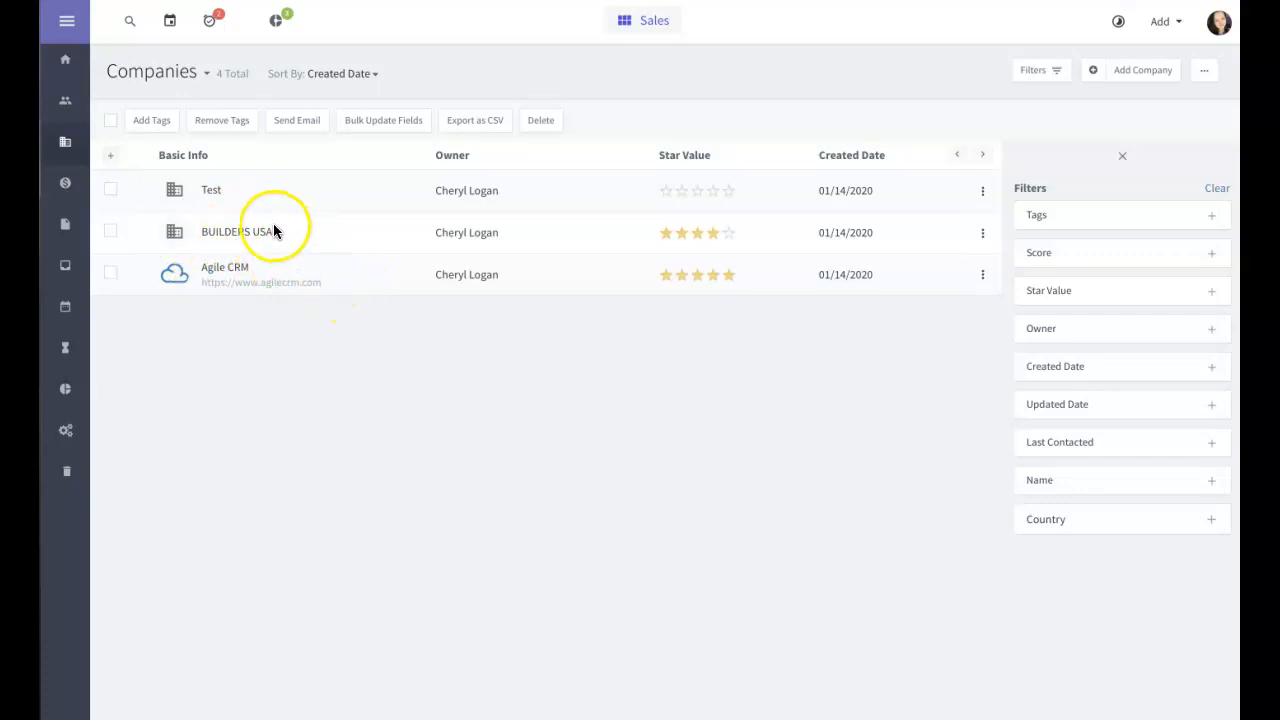
Step: Review BUILDERS USA's linked contacts and notes, then go to the Deals pipeline board
left_click(240, 231)
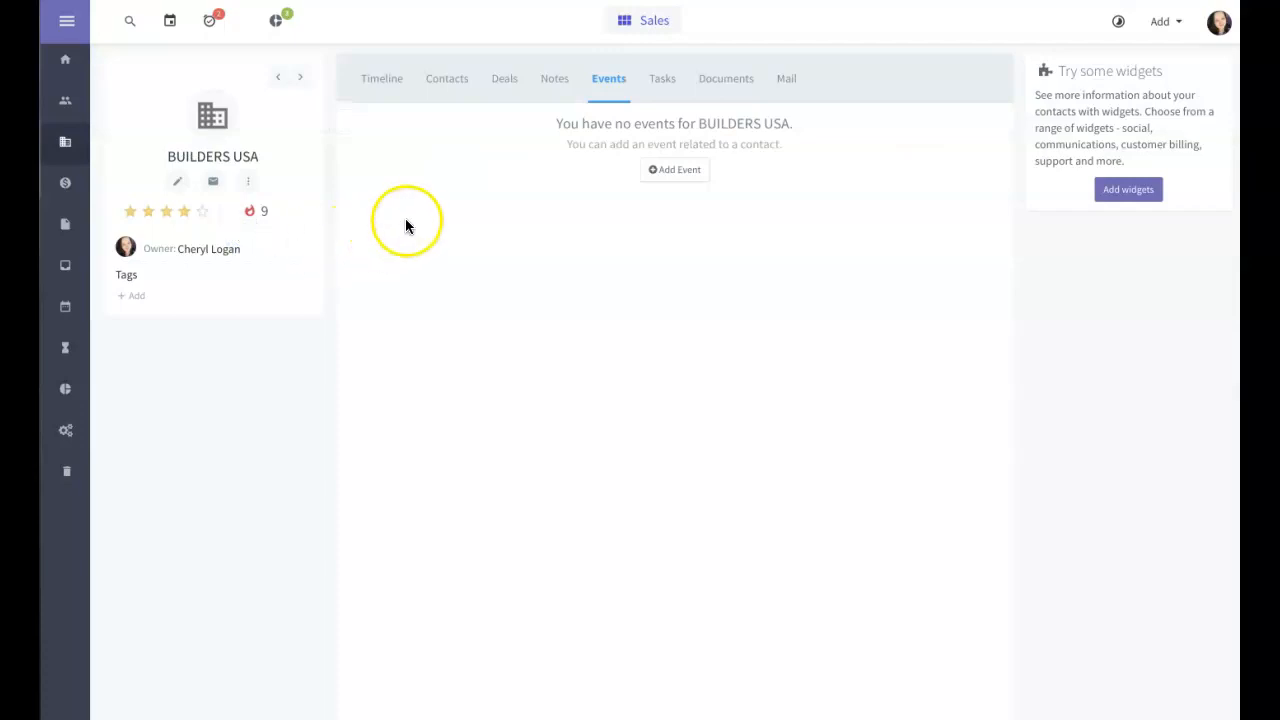
left_click(445, 85)
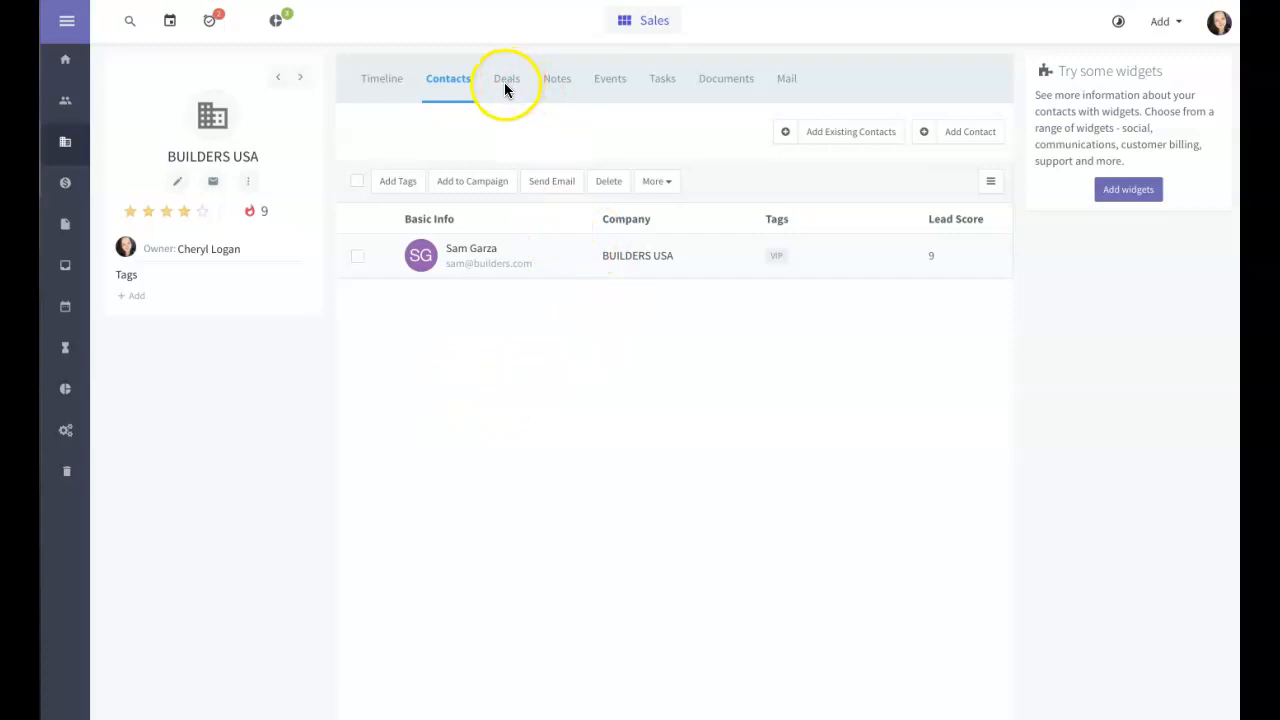
left_click(555, 82)
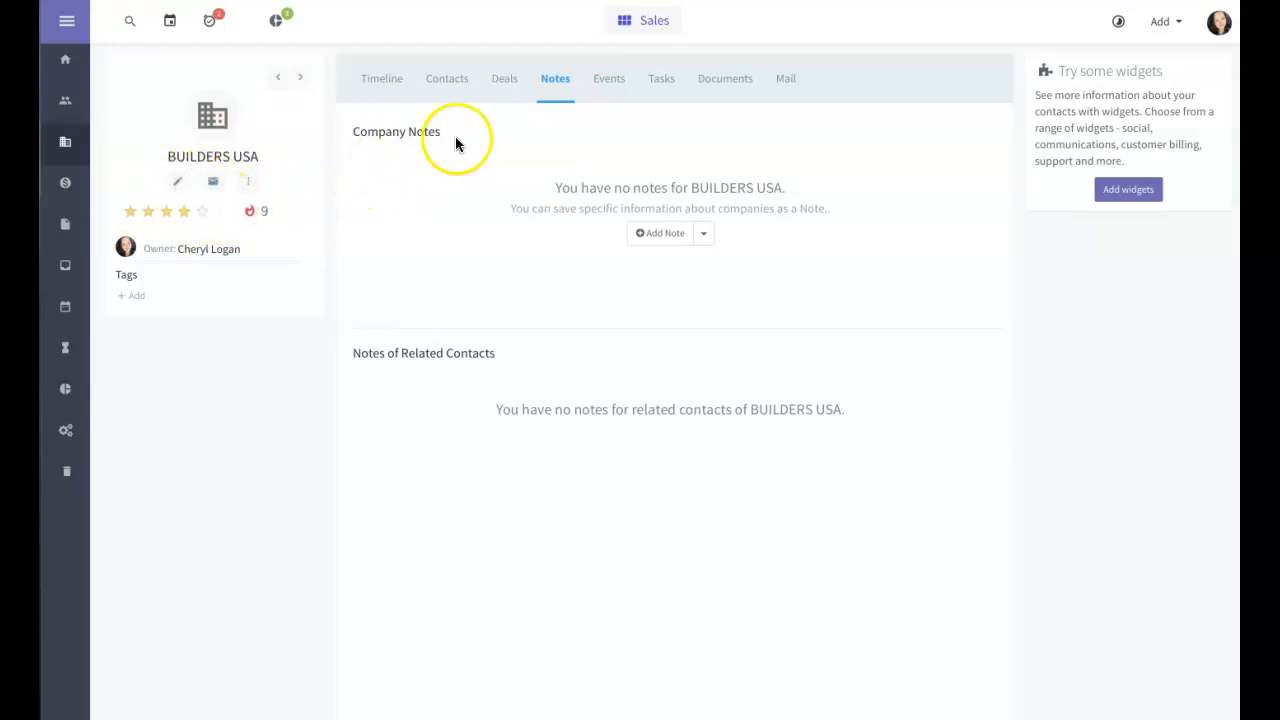
left_click(439, 80)
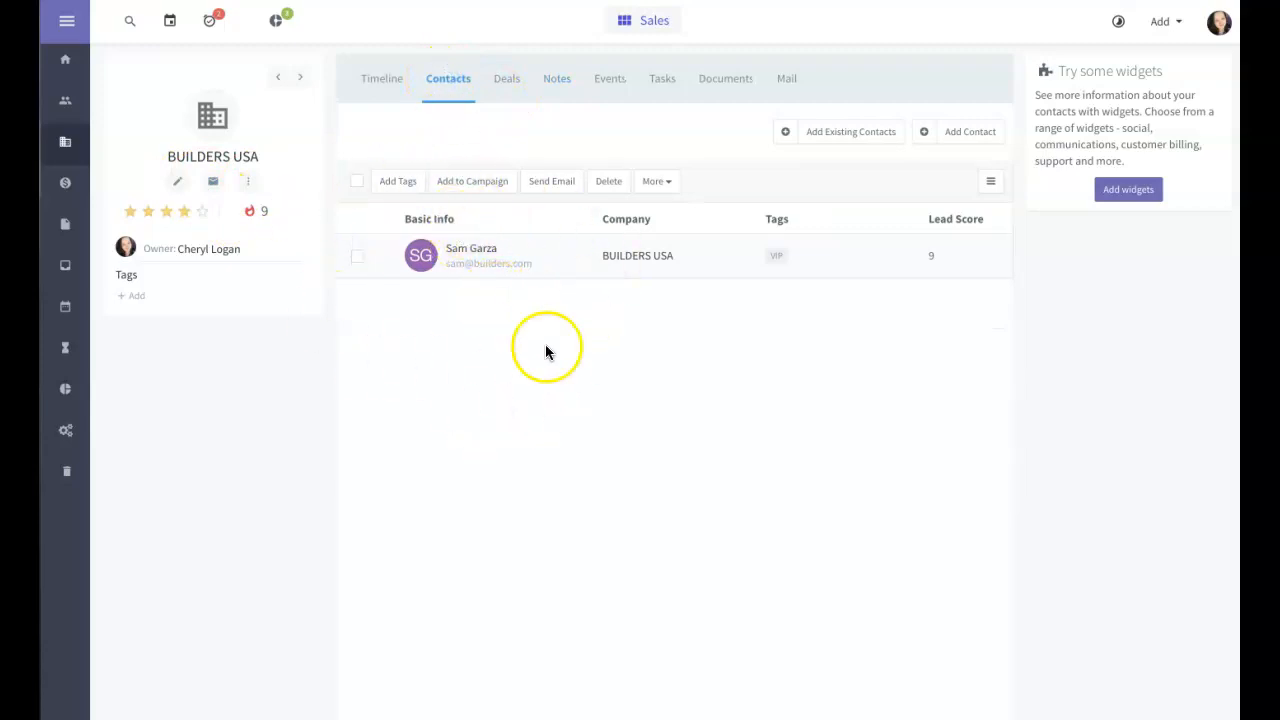
left_click(65, 183)
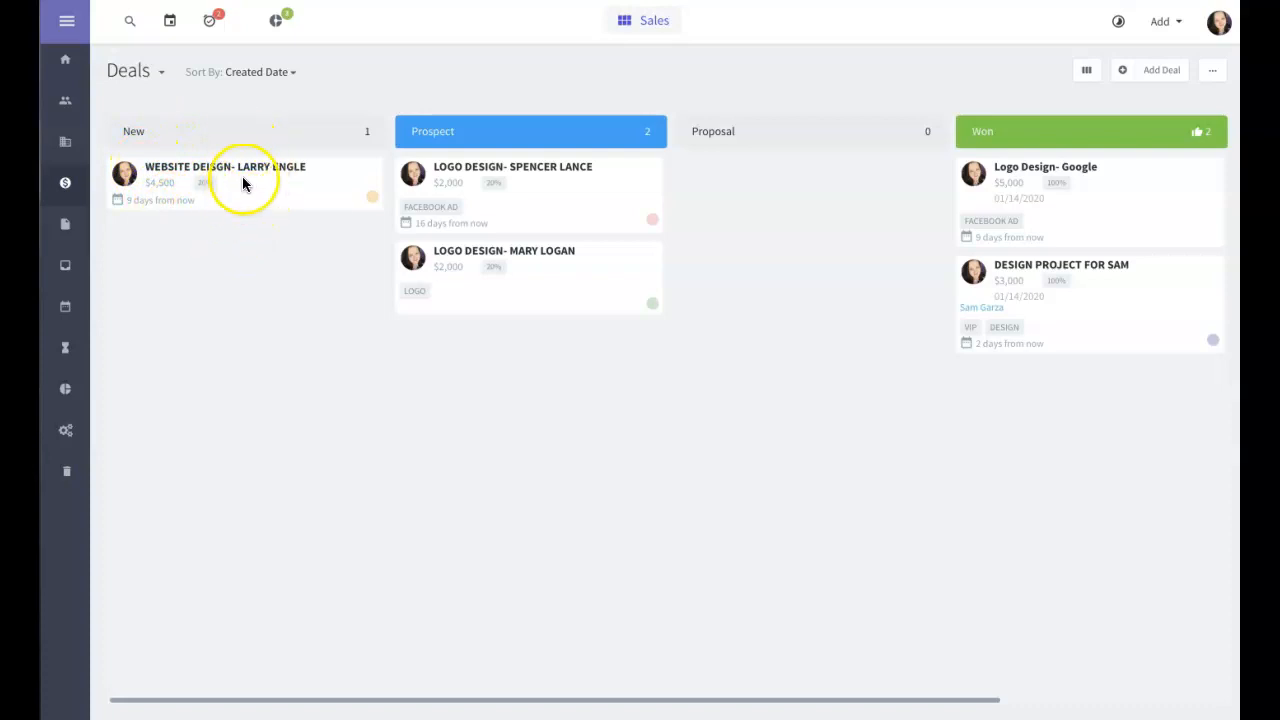
Step: Drag the $4,500 Website Design deal from New through Prospect and Proposal into Won
left_click_drag(237, 177, 248, 188)
left_click_drag(318, 261, 515, 265)
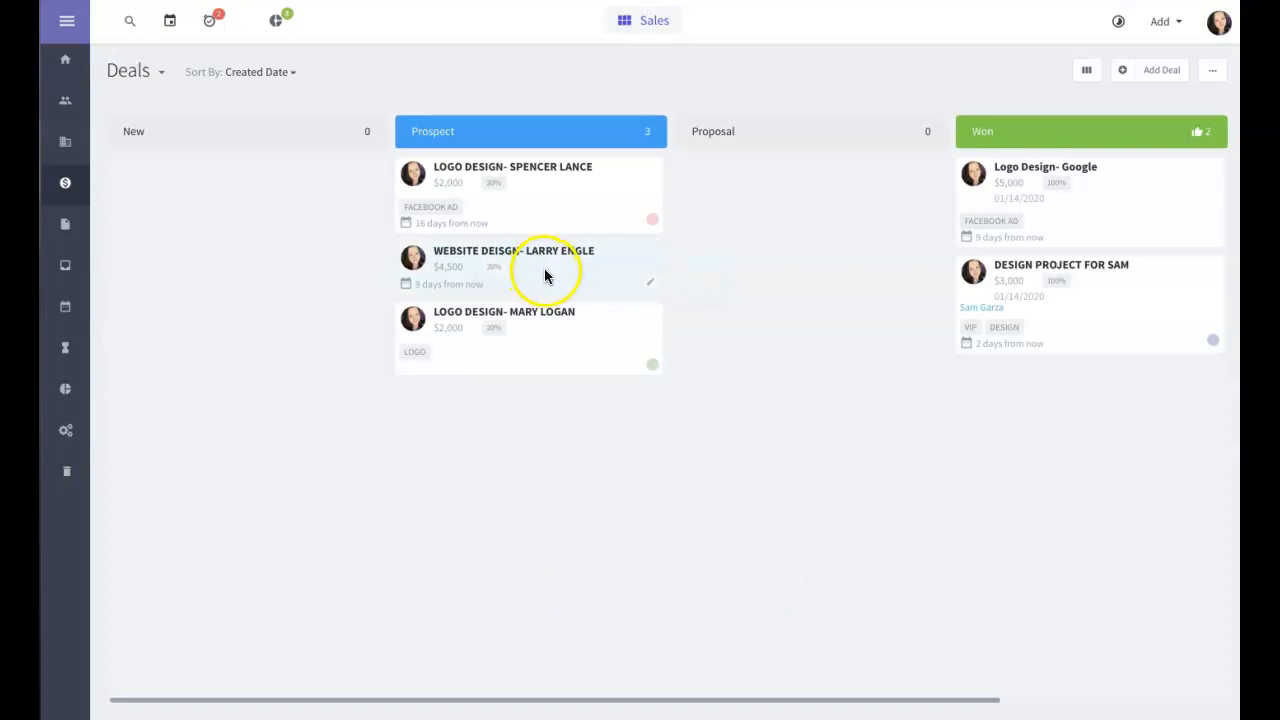
left_click_drag(544, 270, 817, 174)
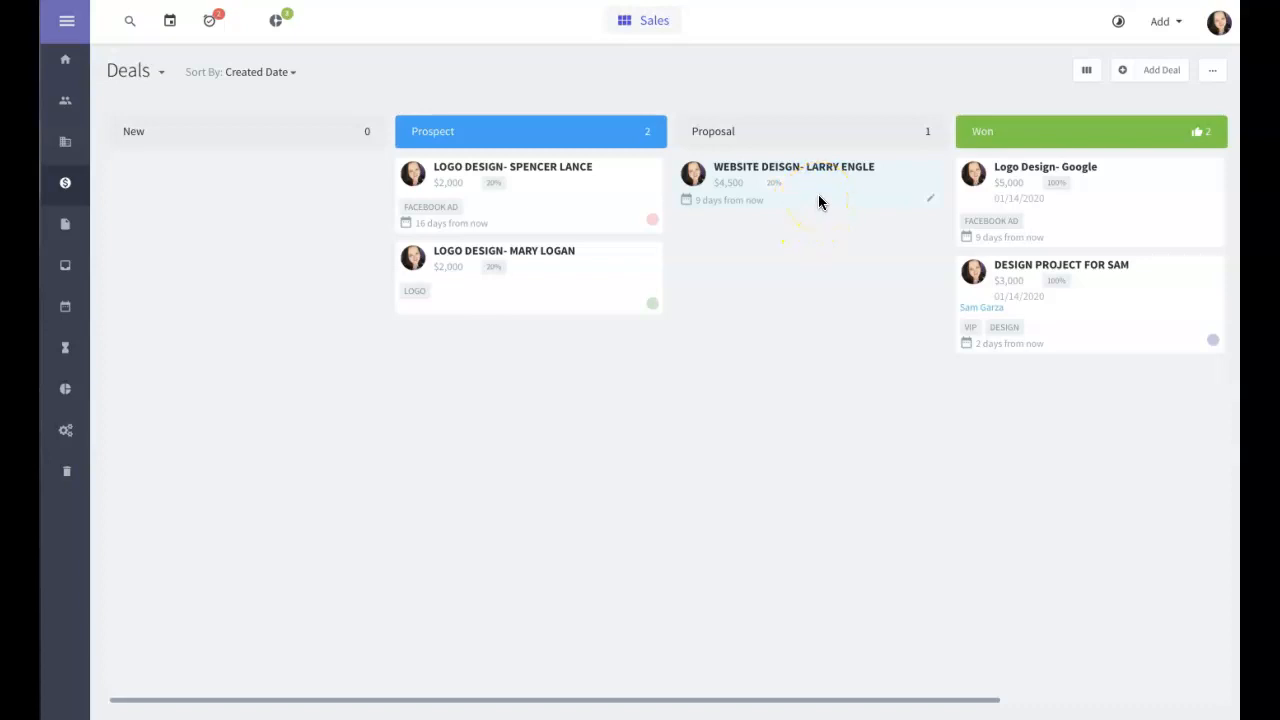
left_click_drag(820, 197, 800, 277)
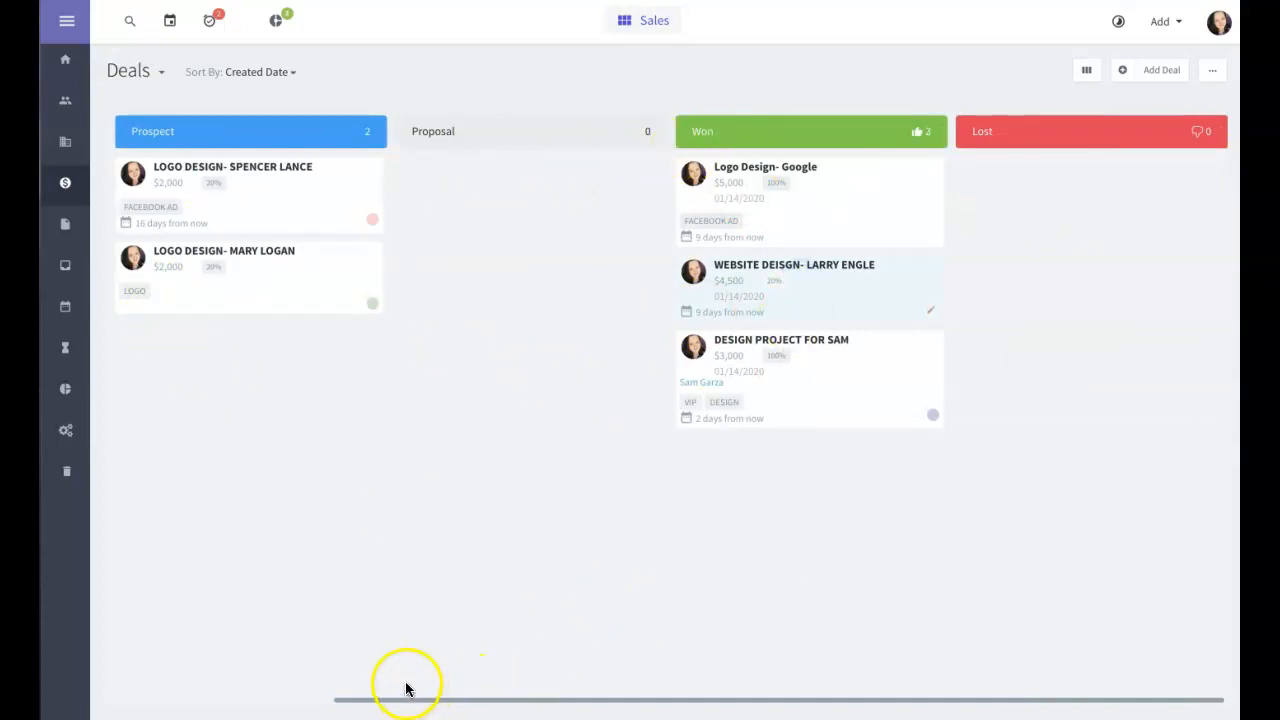
left_click_drag(386, 697, 166, 660)
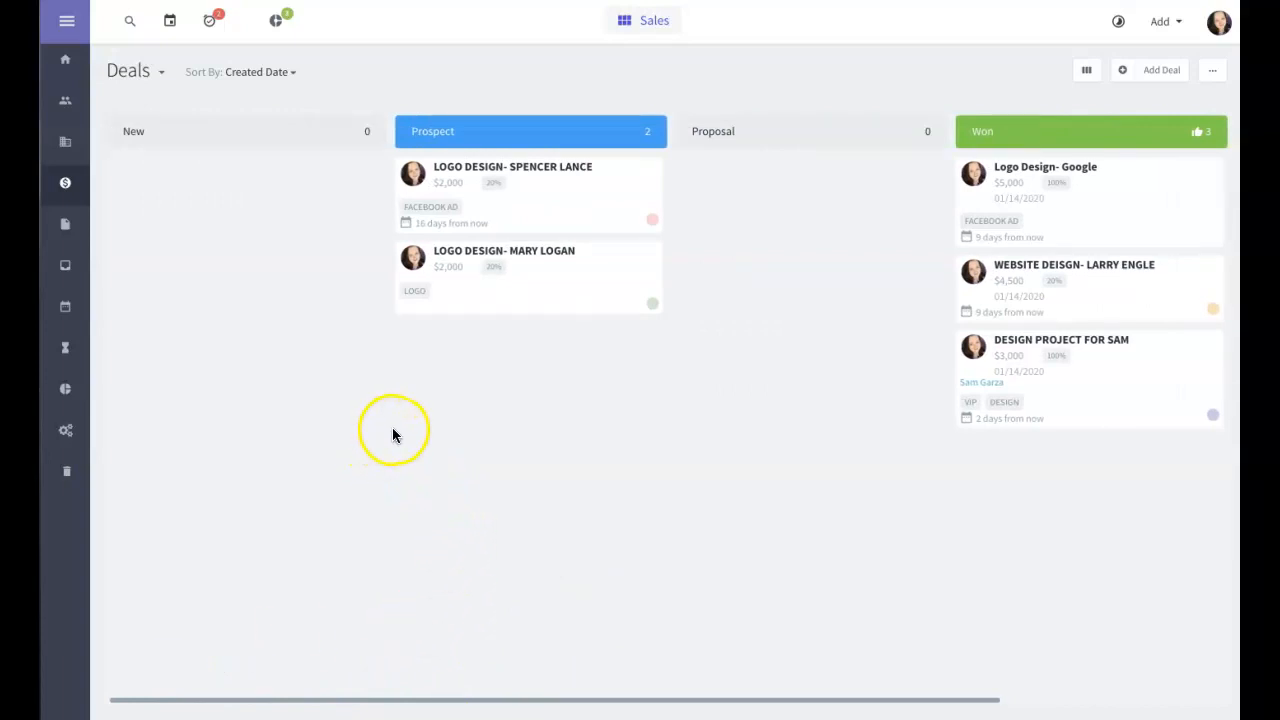
Step: Start a 'Logo Design-' deal with value 2000, milestone Proposal and close date 01/24/2020
left_click(1156, 70)
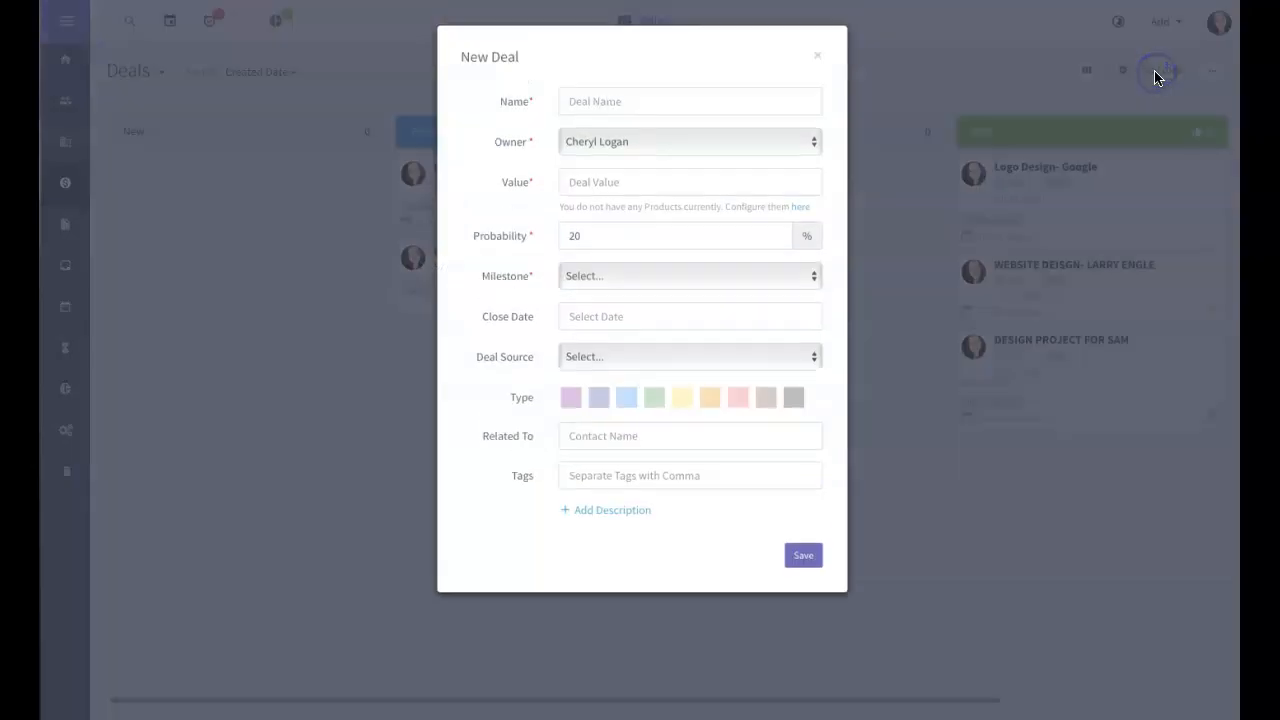
type("Lo")
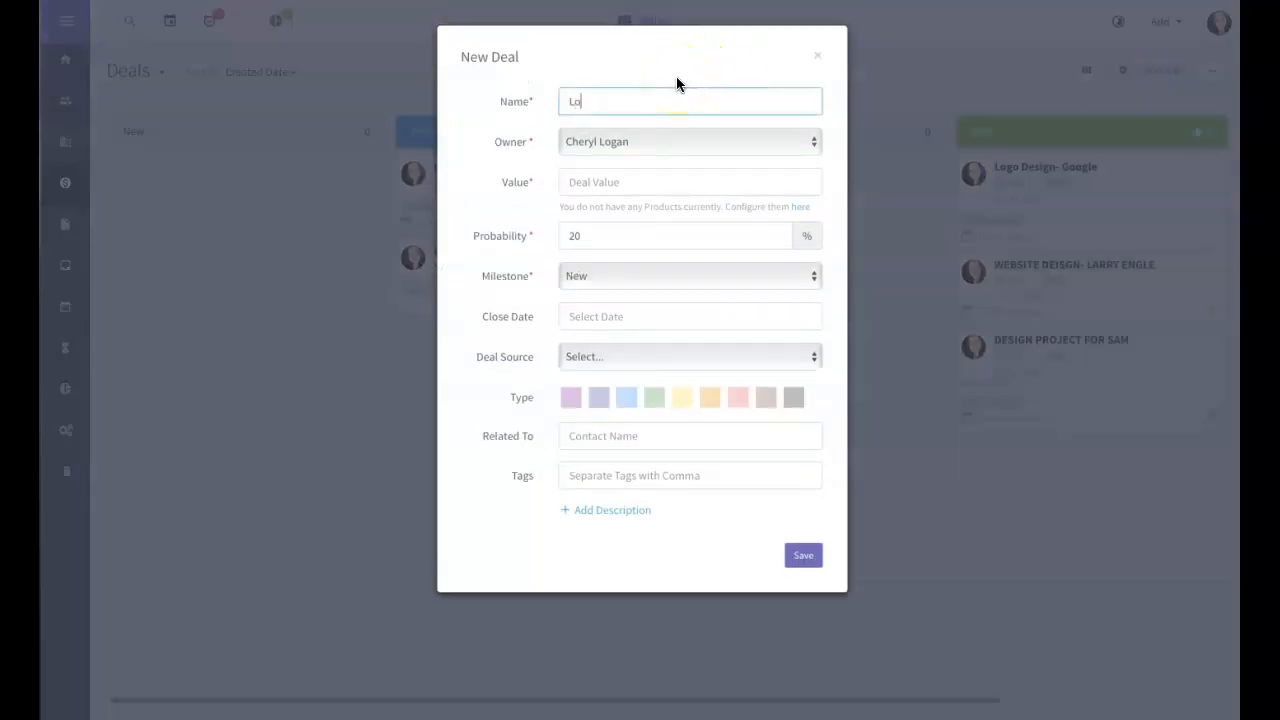
left_click(601, 188)
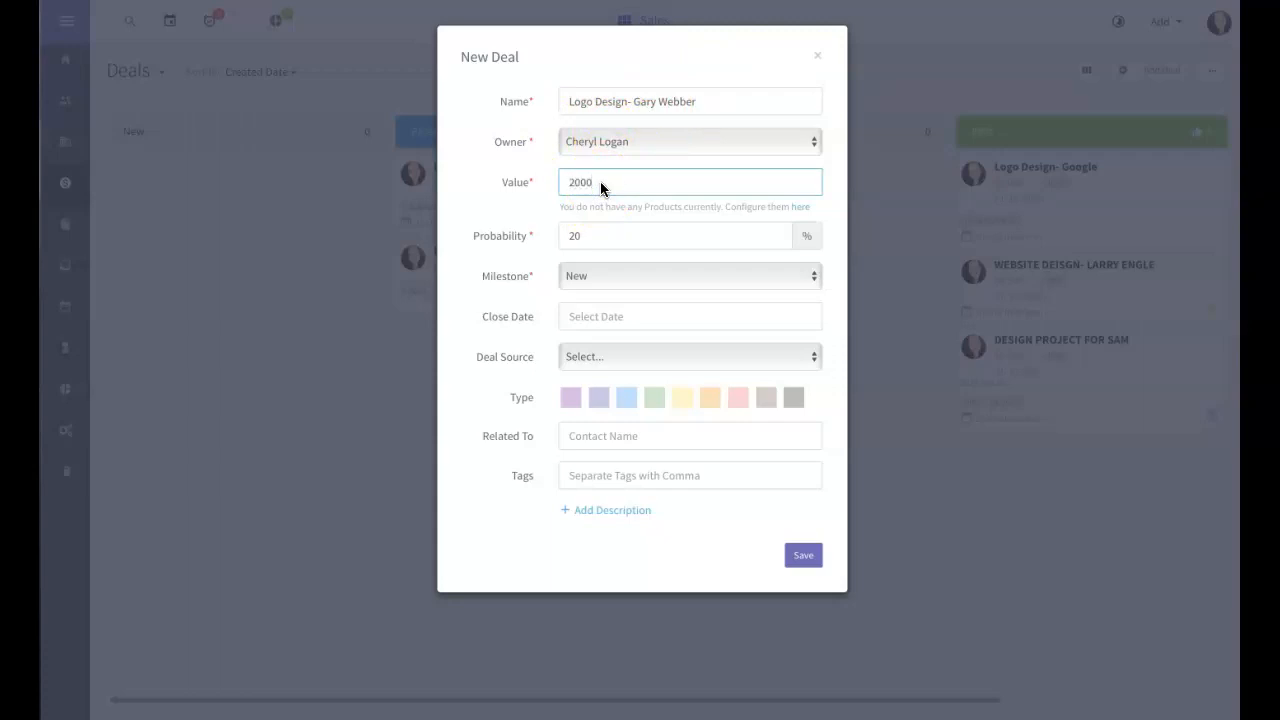
left_click(620, 276)
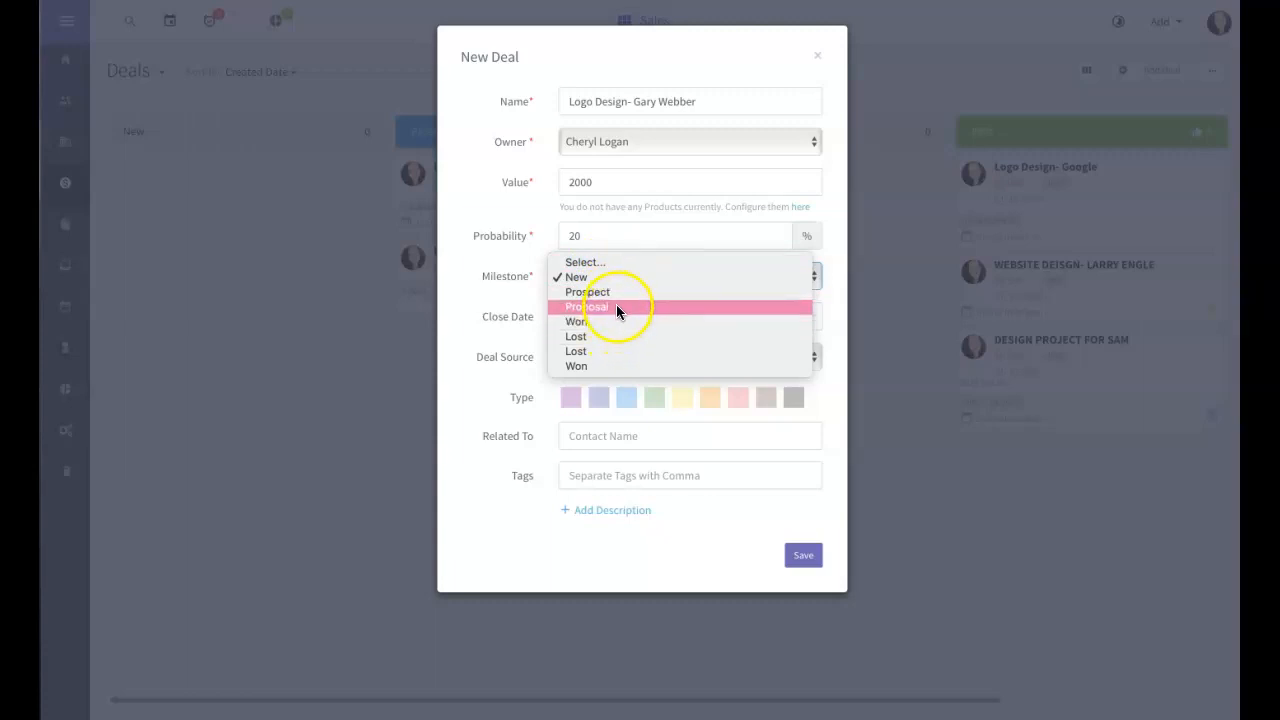
left_click(616, 307)
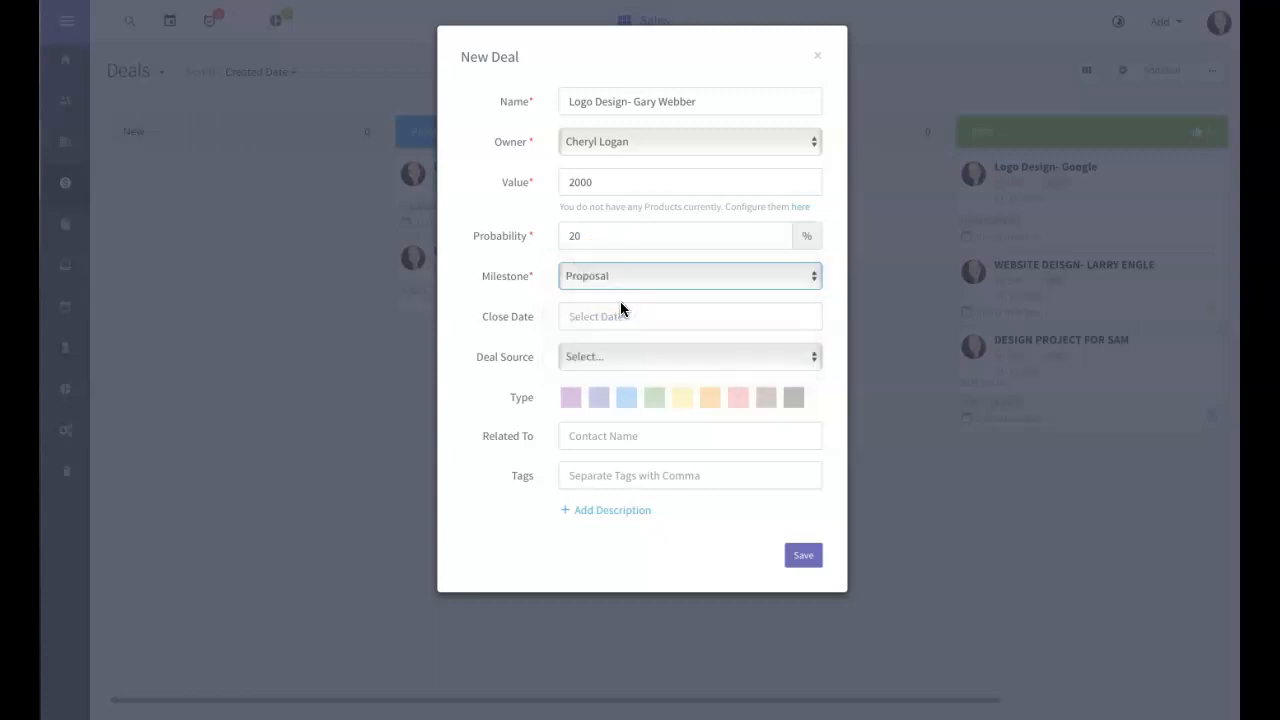
left_click(603, 316)
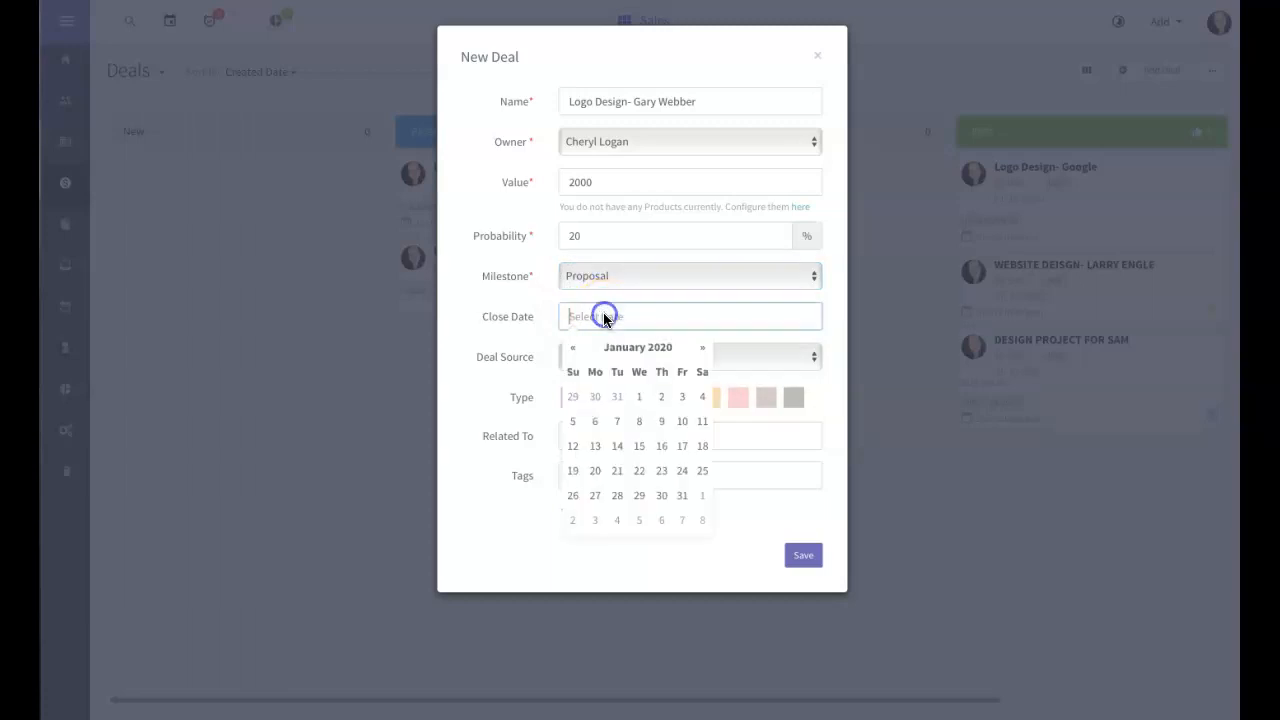
left_click(681, 470)
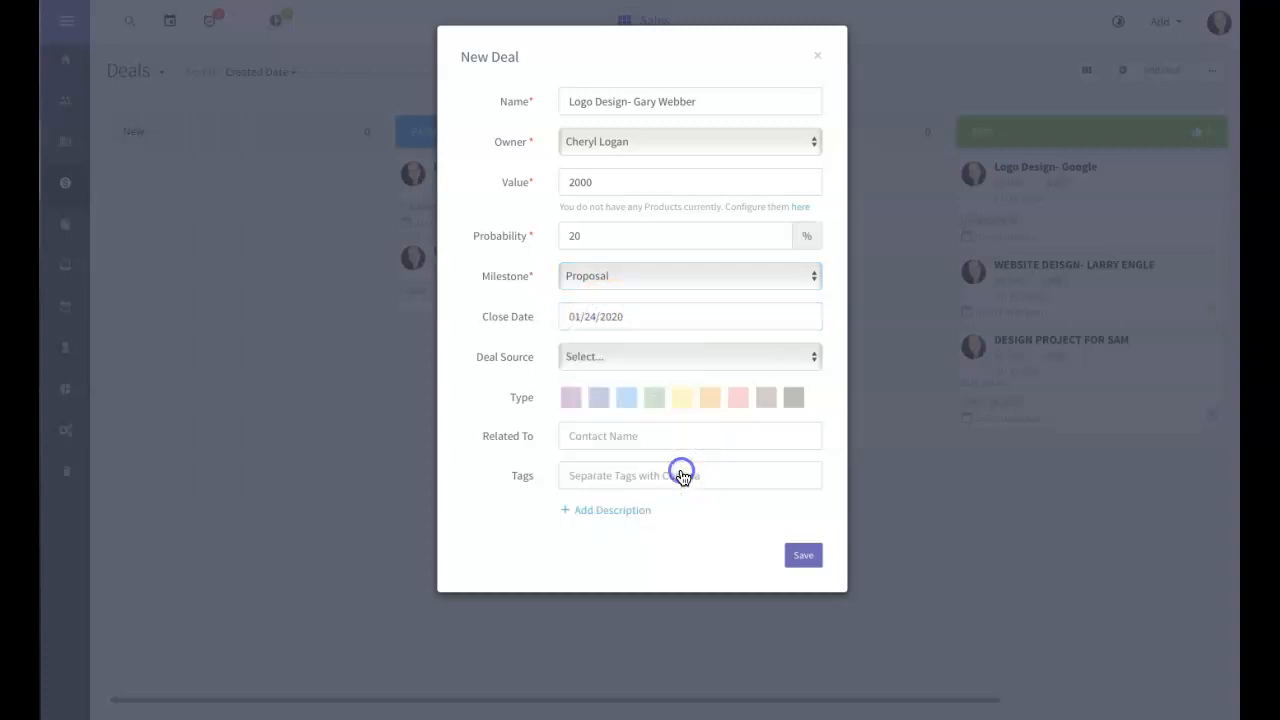
Step: Set the deal source to Ads, pick the green type colour, and add the tag Logo
left_click(593, 362)
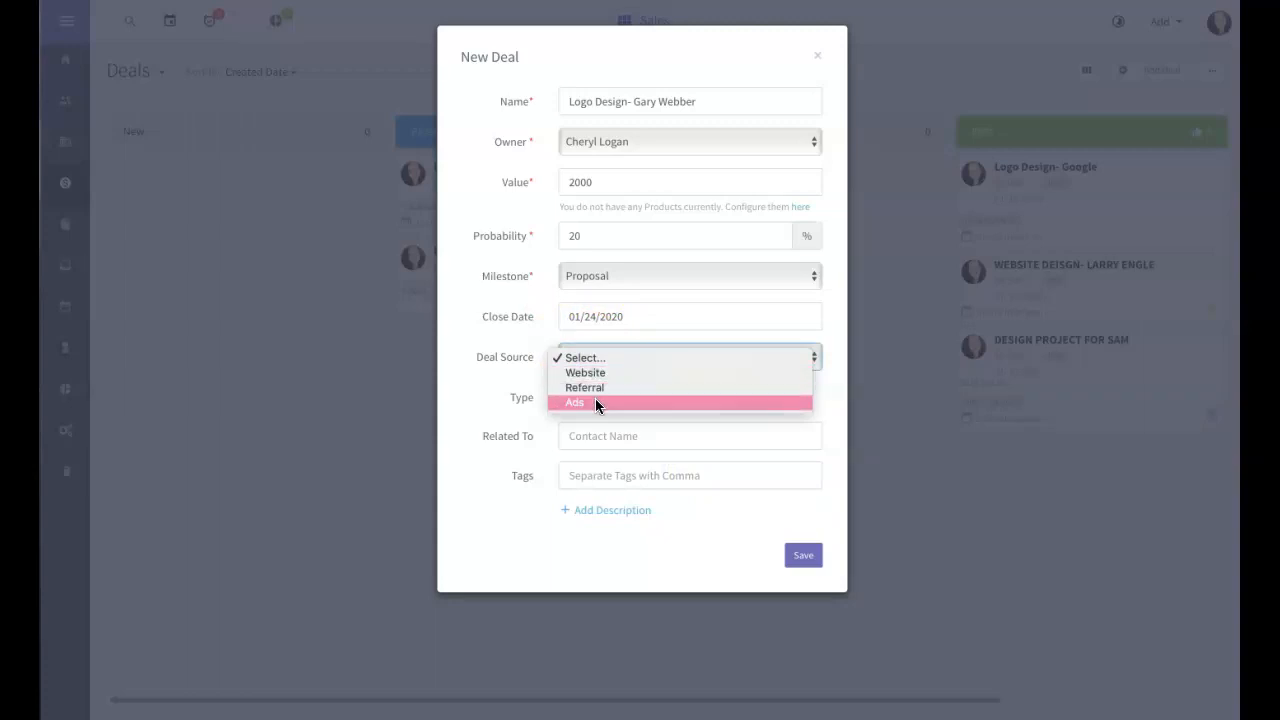
left_click(595, 402)
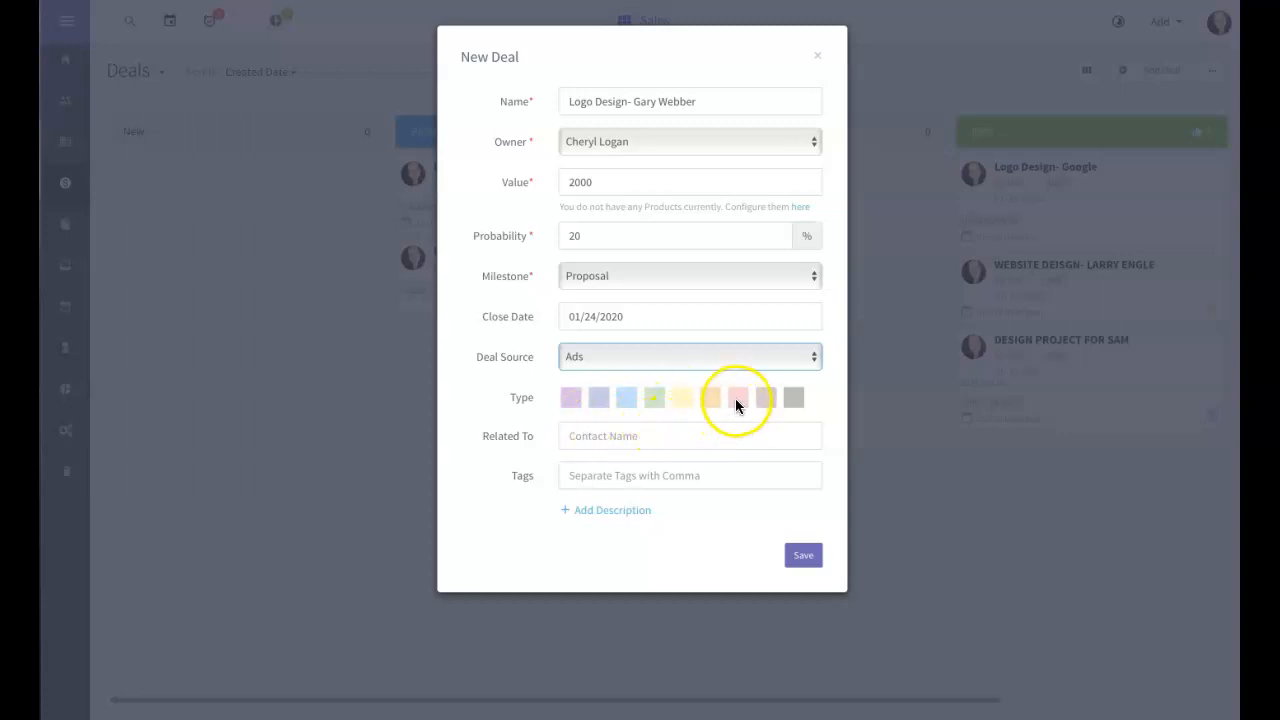
left_click(651, 397)
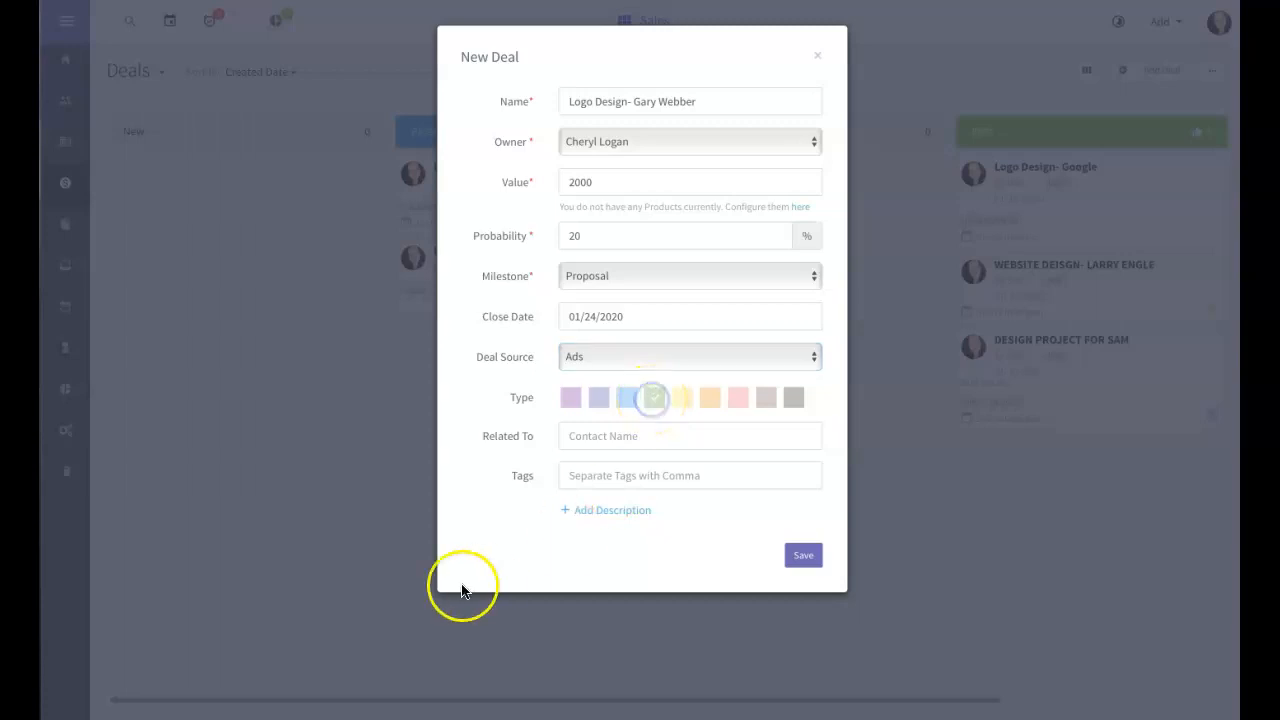
left_click(596, 440)
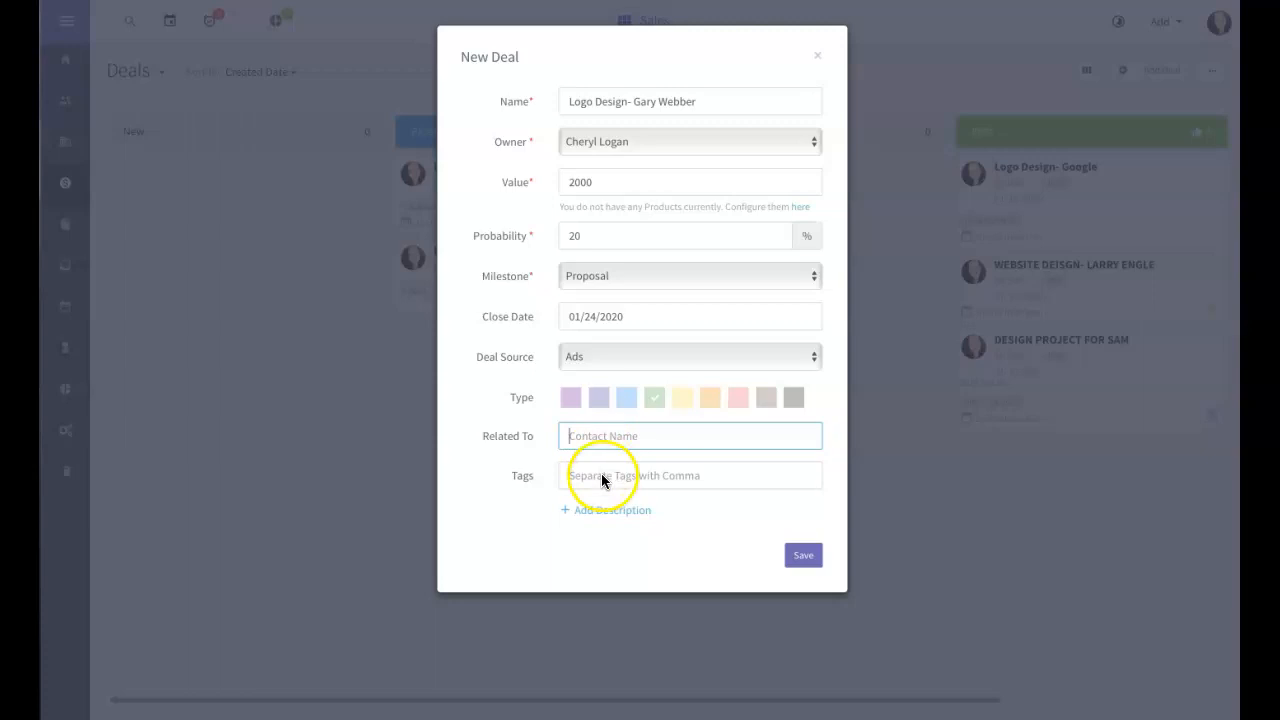
left_click(597, 478)
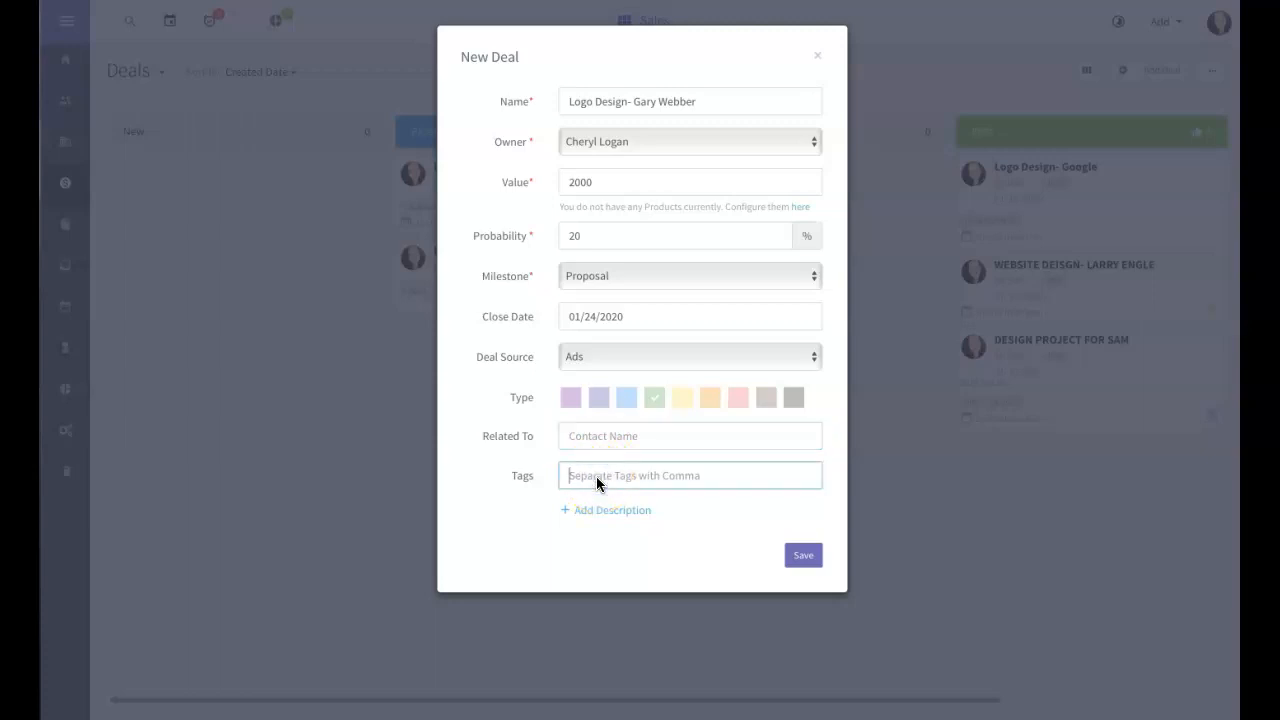
type("LOgo")
key("BackSpace")
key("BackSpace")
key("BackSpace")
type("ogo")
left_click(605, 478)
Step: Save the Logo Design deal and open its record for editing
left_click(801, 556)
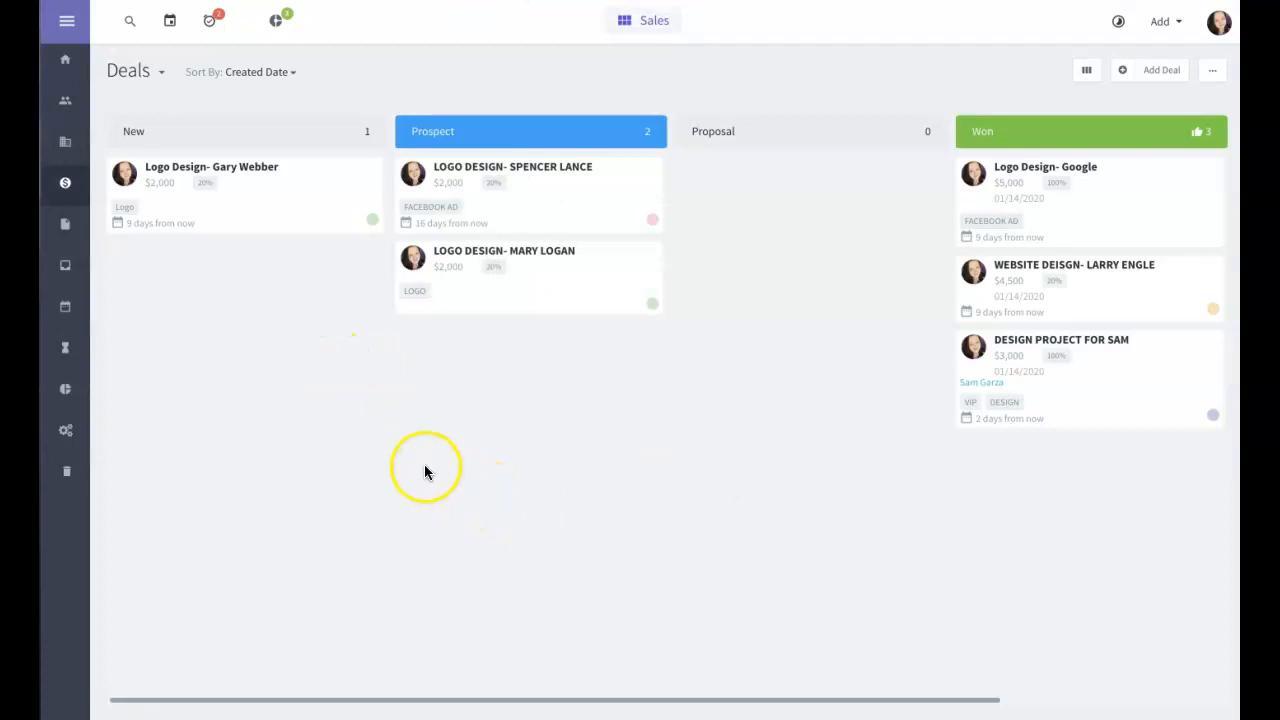
left_click(179, 168)
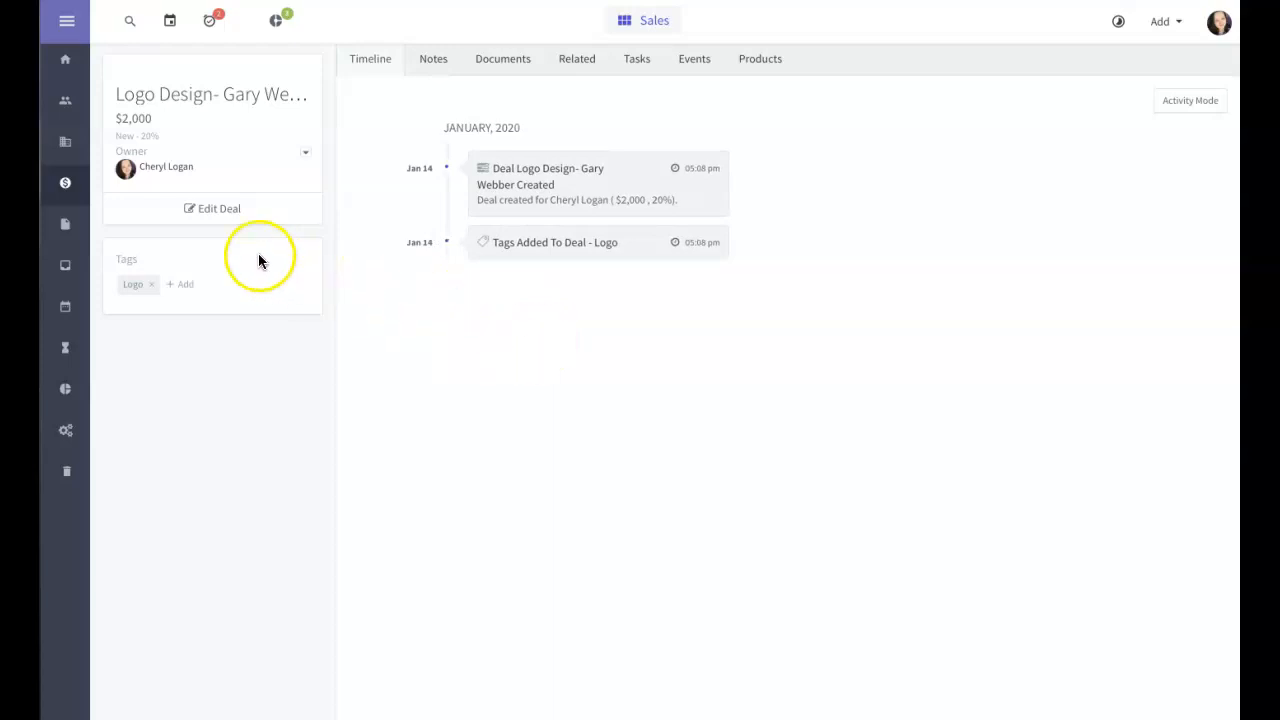
left_click(211, 211)
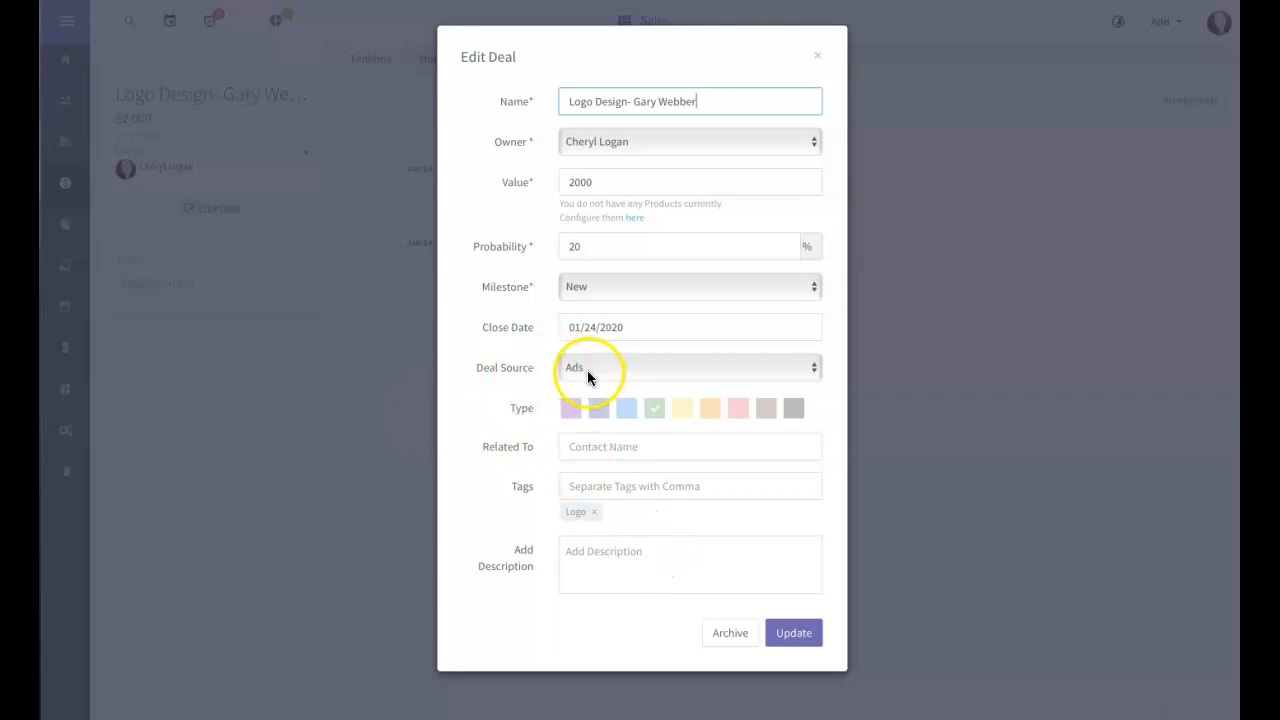
Step: Add FACEBOOK AD as a second tag and save the deal
left_click(612, 487)
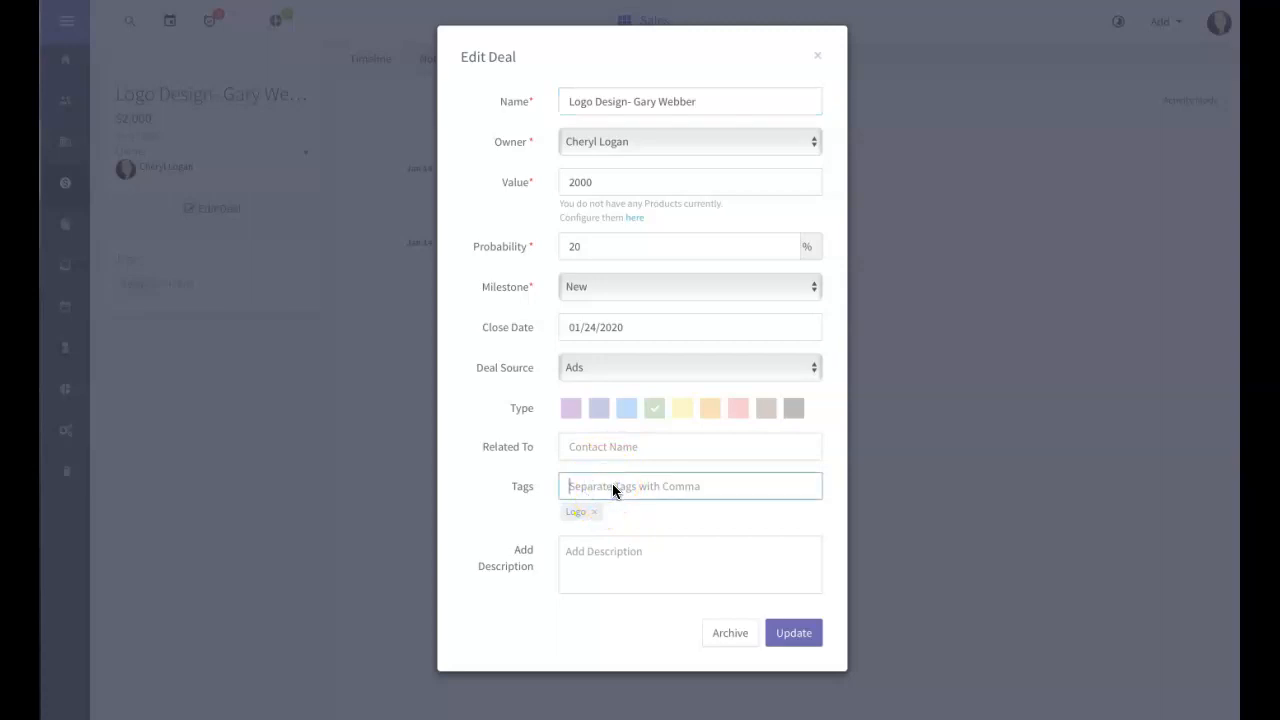
type("Face")
left_click(605, 487)
key("Return")
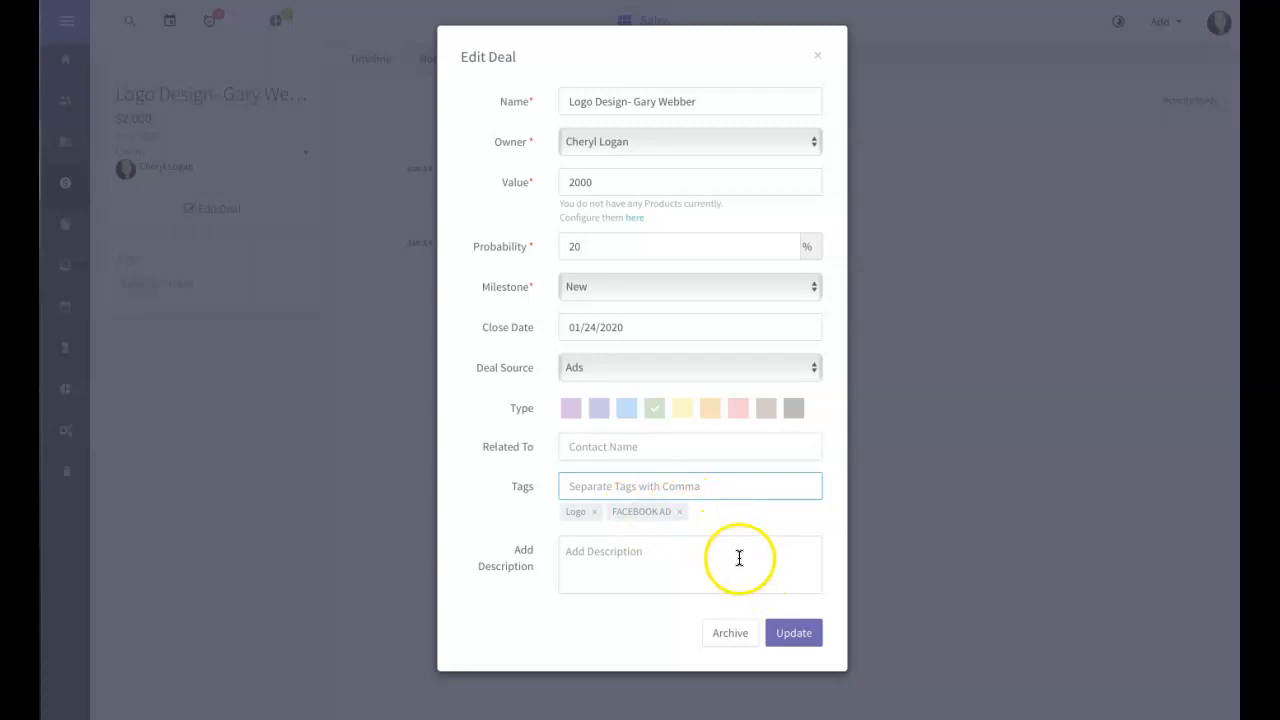
left_click(803, 635)
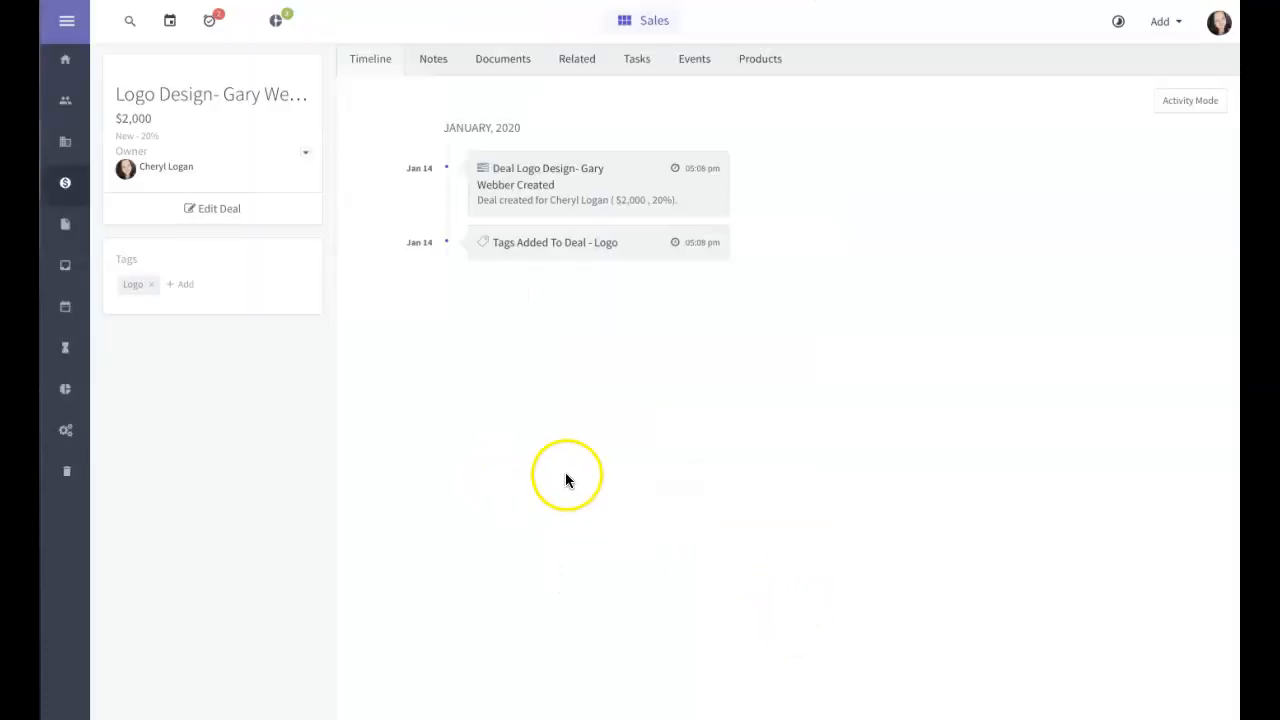
Step: Review the Deals board (1 New, 2 Prospect, 3 Won), then open the Documents list
left_click(66, 184)
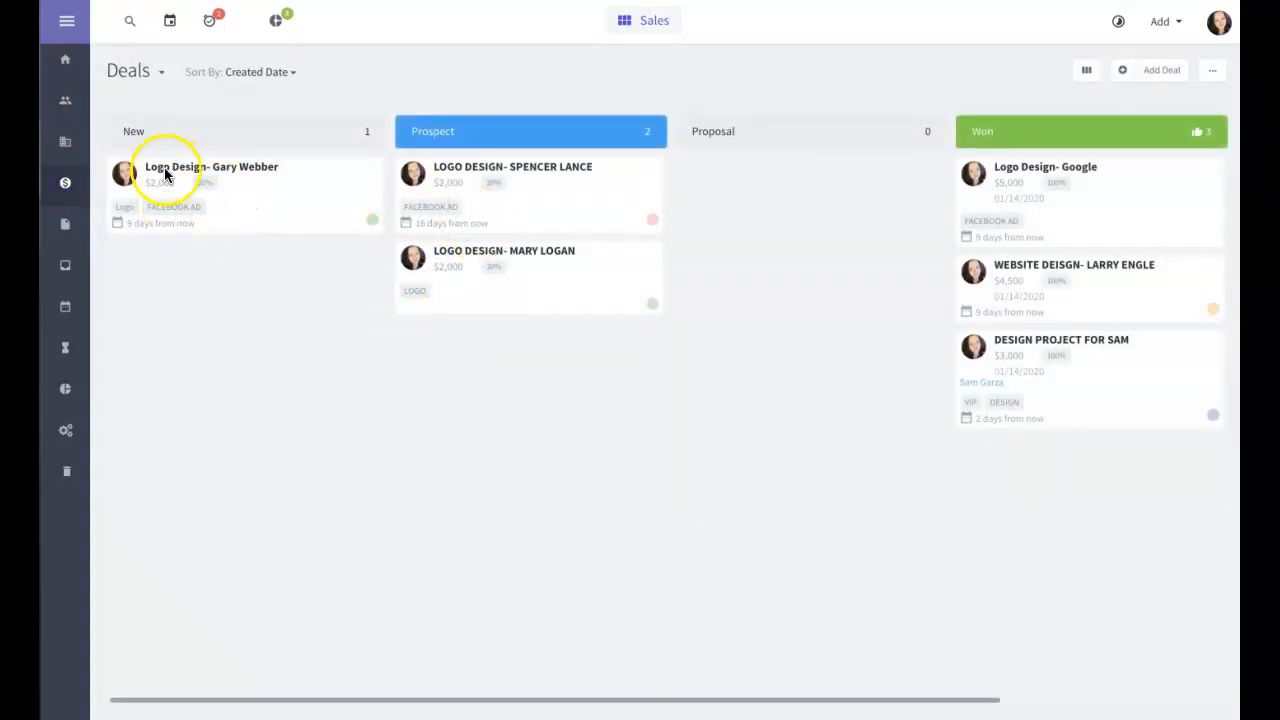
scroll(116, 212, "down", 1)
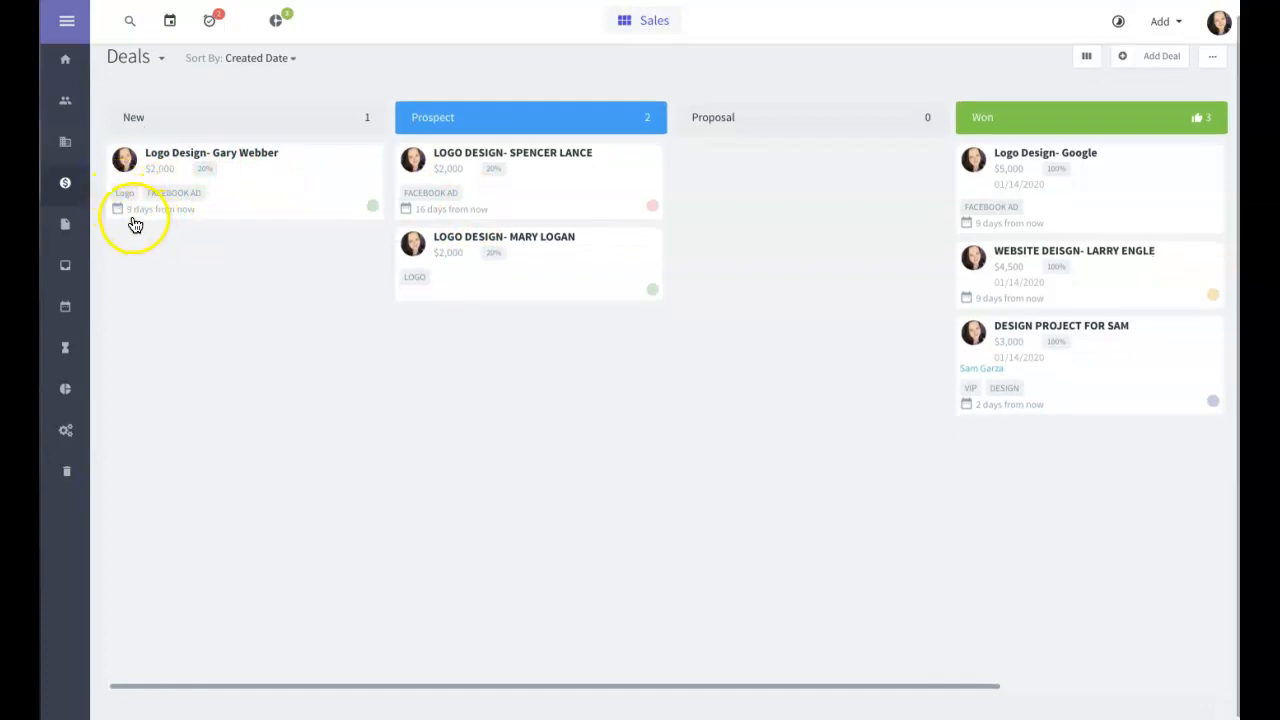
scroll(133, 222, "up", 1)
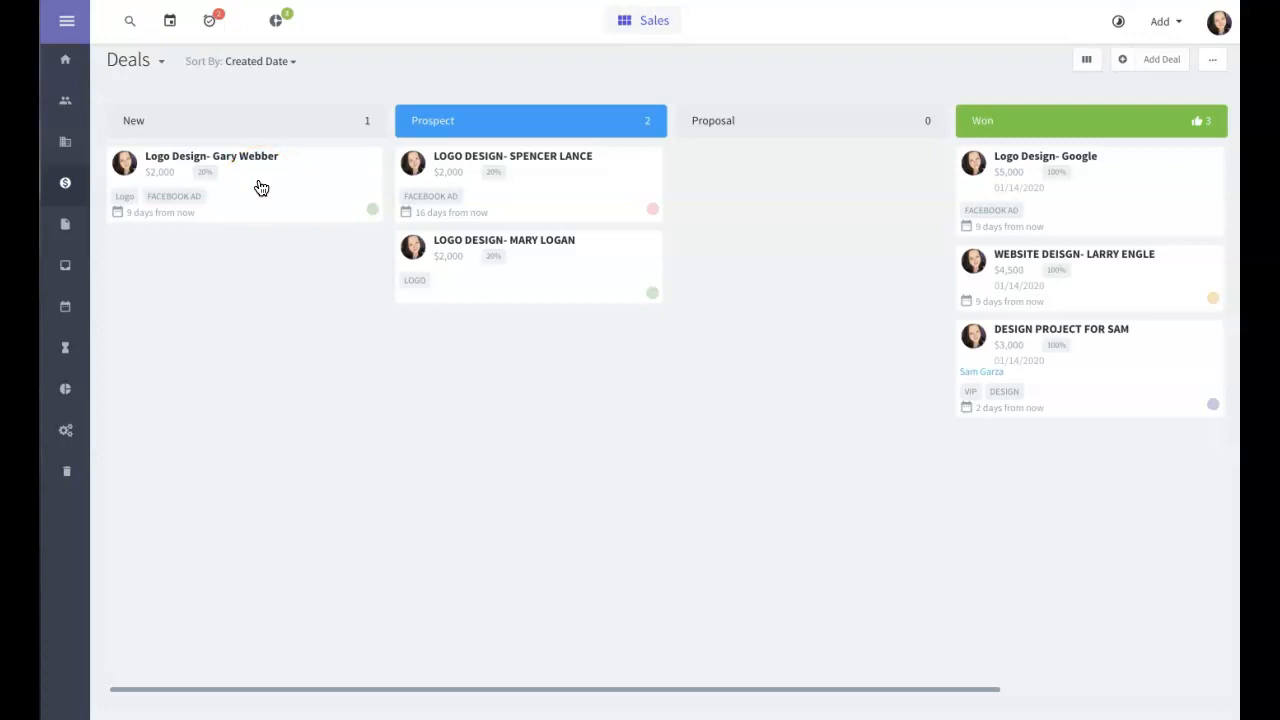
left_click(65, 226)
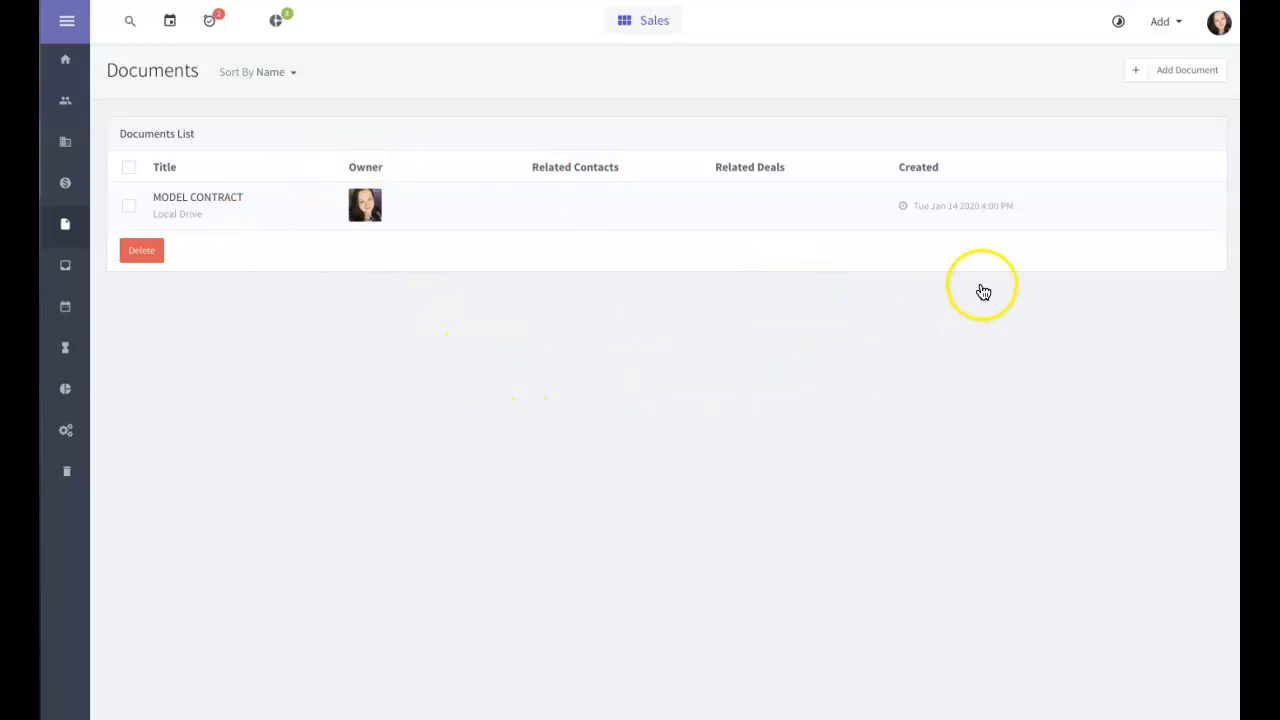
Step: Start adding a document, cancel the Document Type dialog, and go to the email inbox
left_click(1180, 71)
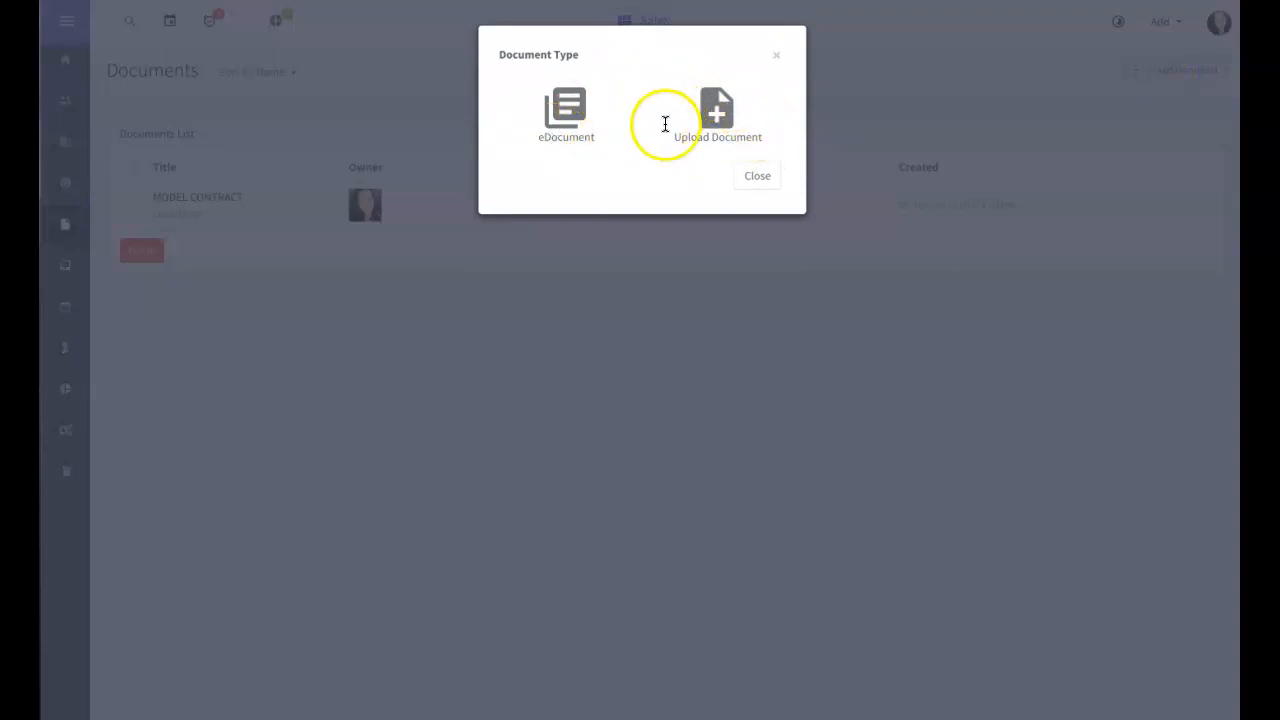
left_click(757, 177)
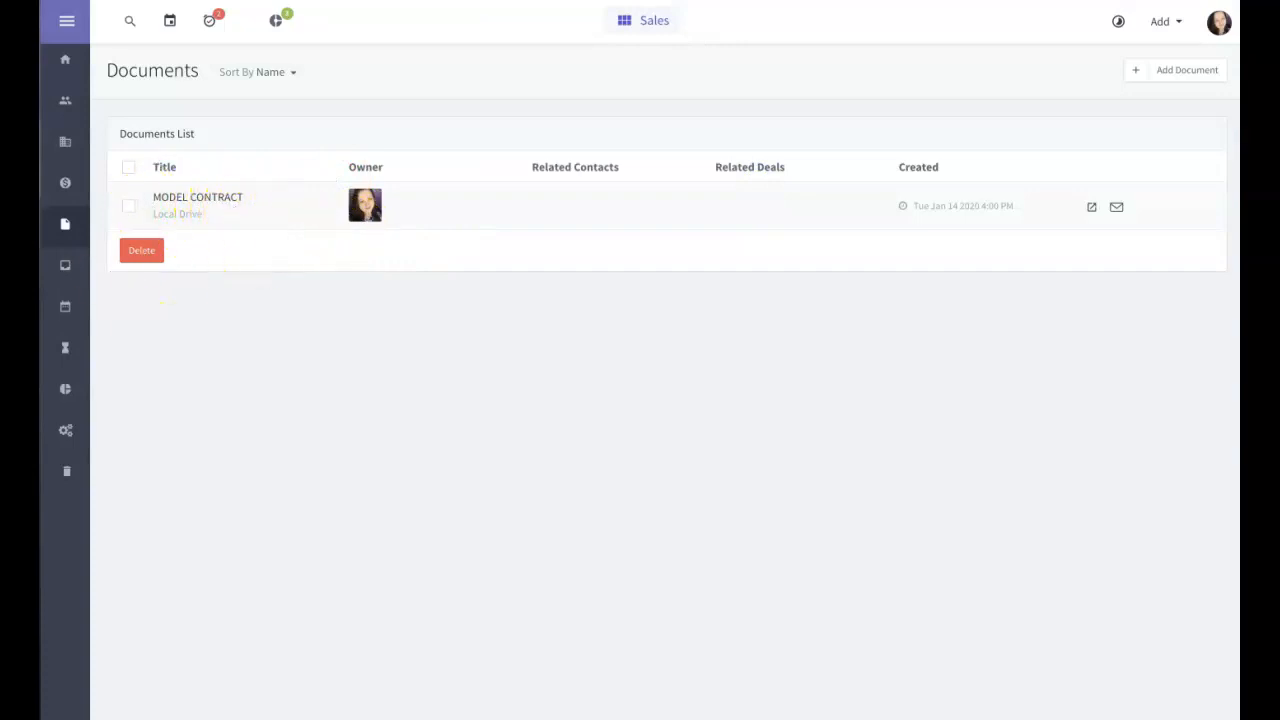
left_click(64, 270)
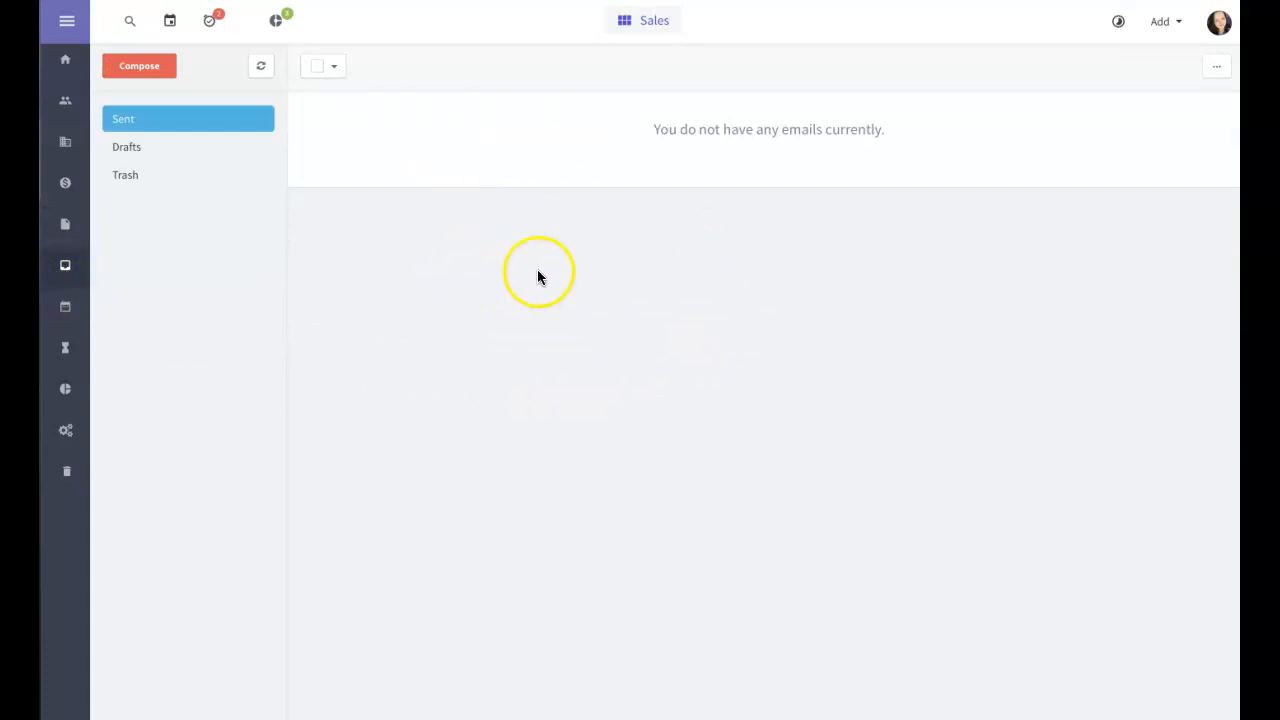
Step: View a new compose-email form, then go to the Online Calendar preferences
left_click(134, 66)
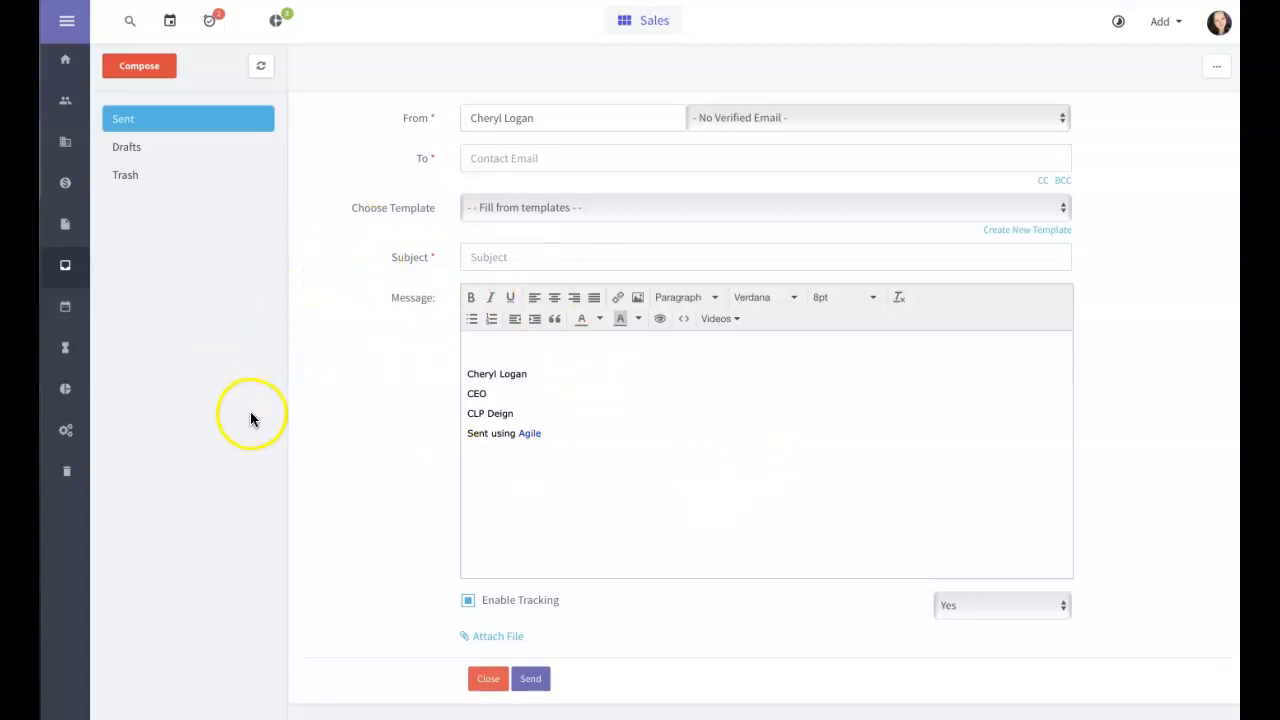
left_click(65, 312)
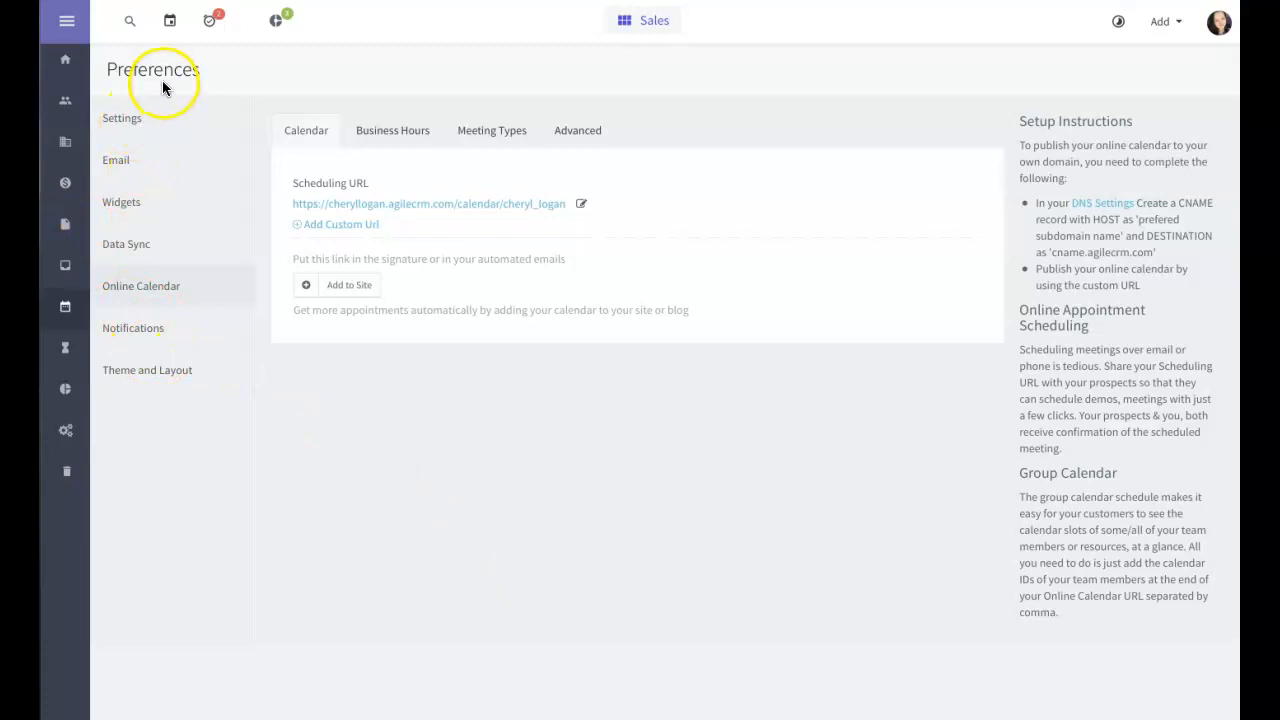
Step: Check the calendar, browse the Online Calendar and Email preferences, then open User Activities
left_click(169, 25)
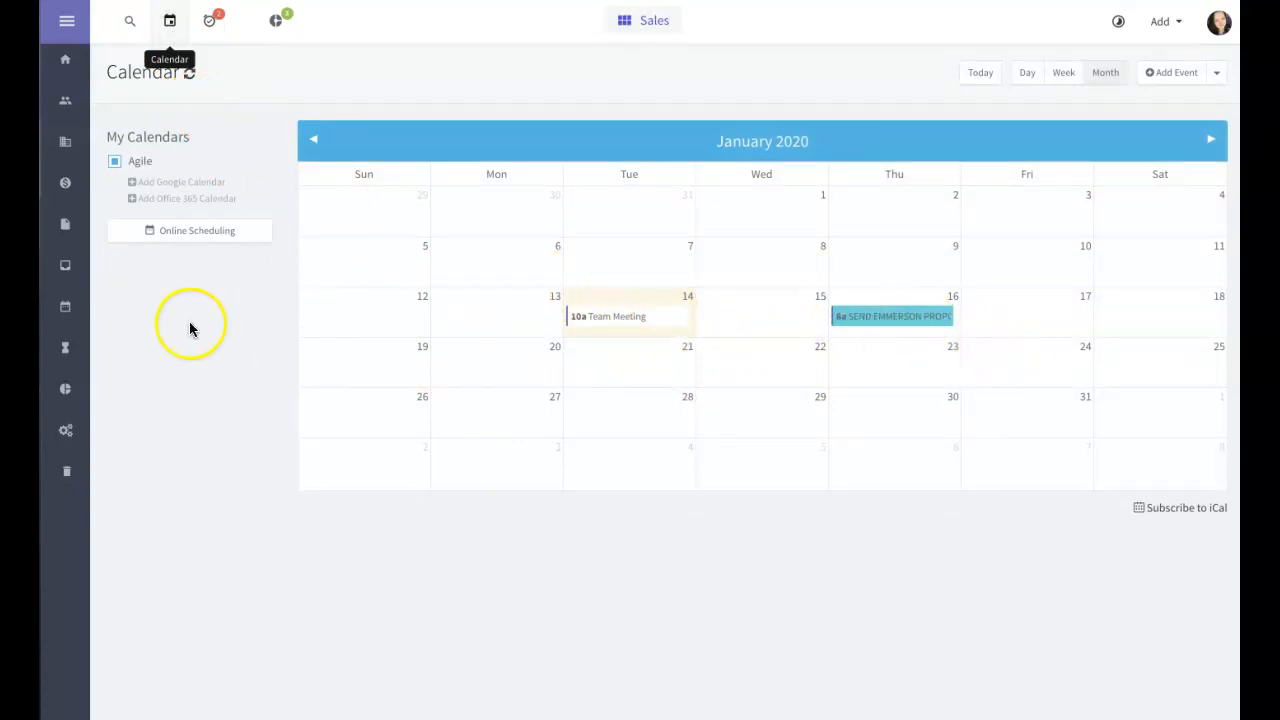
left_click(65, 308)
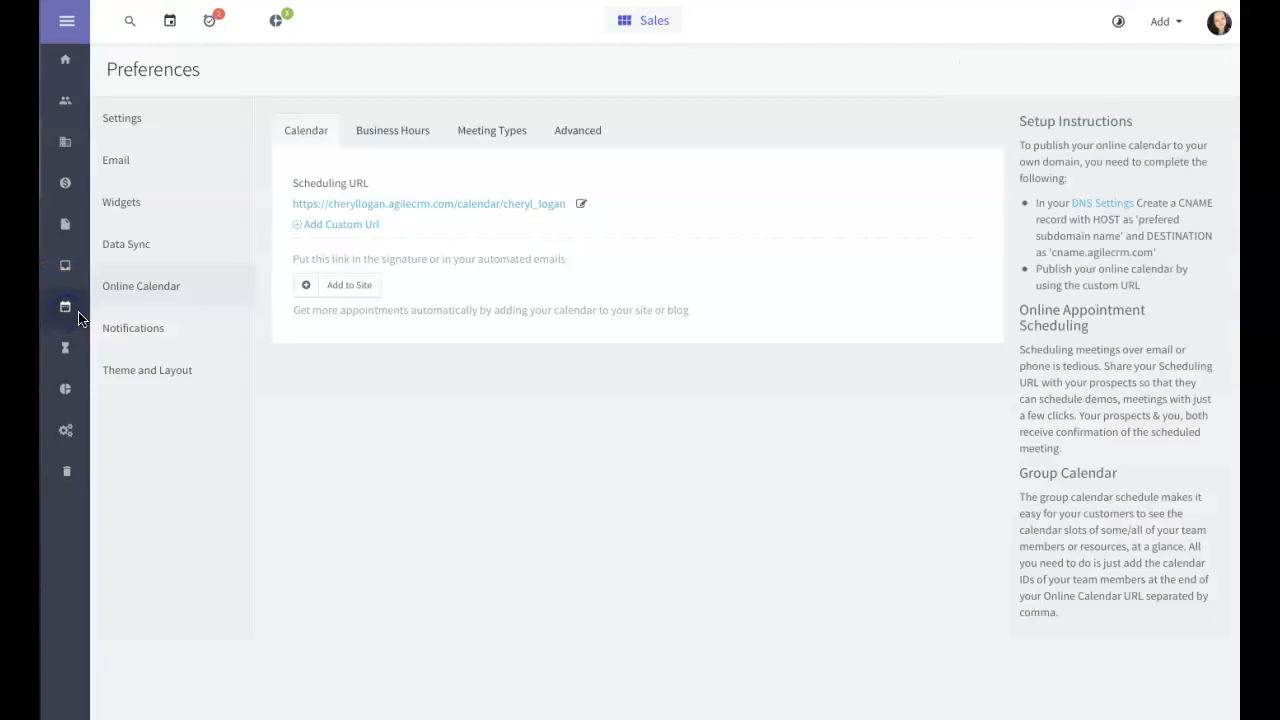
left_click(381, 131)
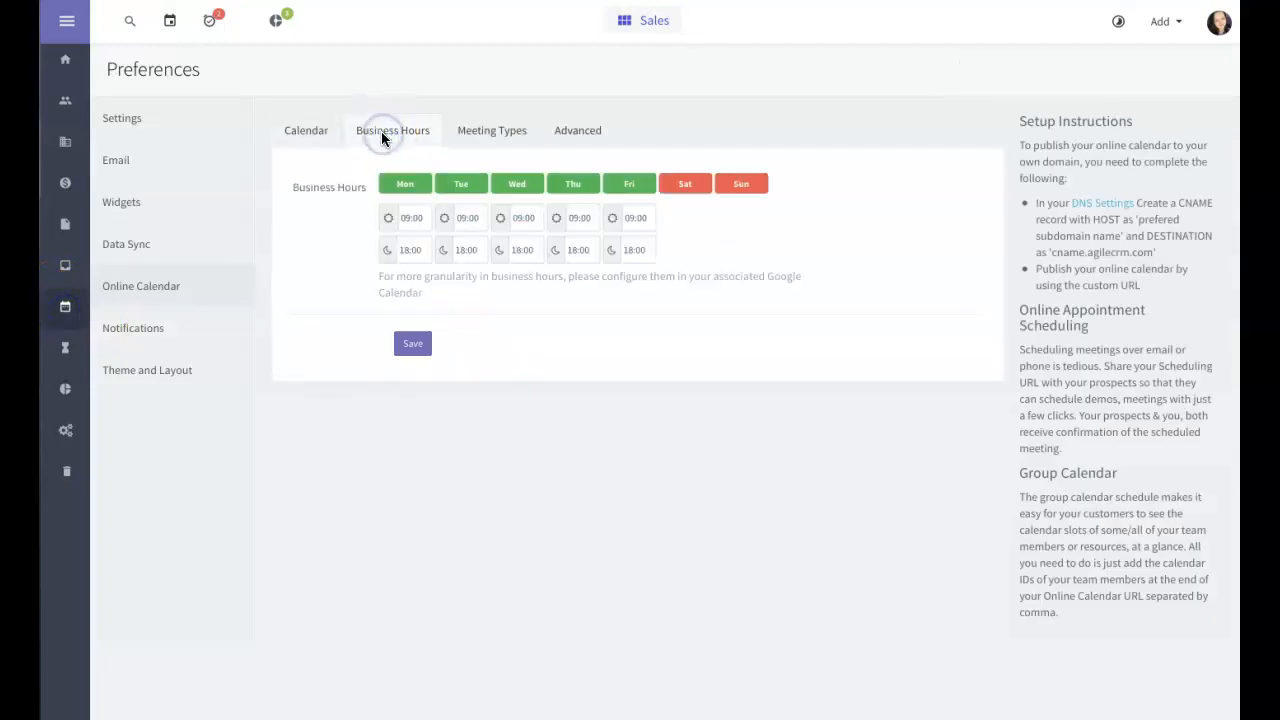
left_click(469, 132)
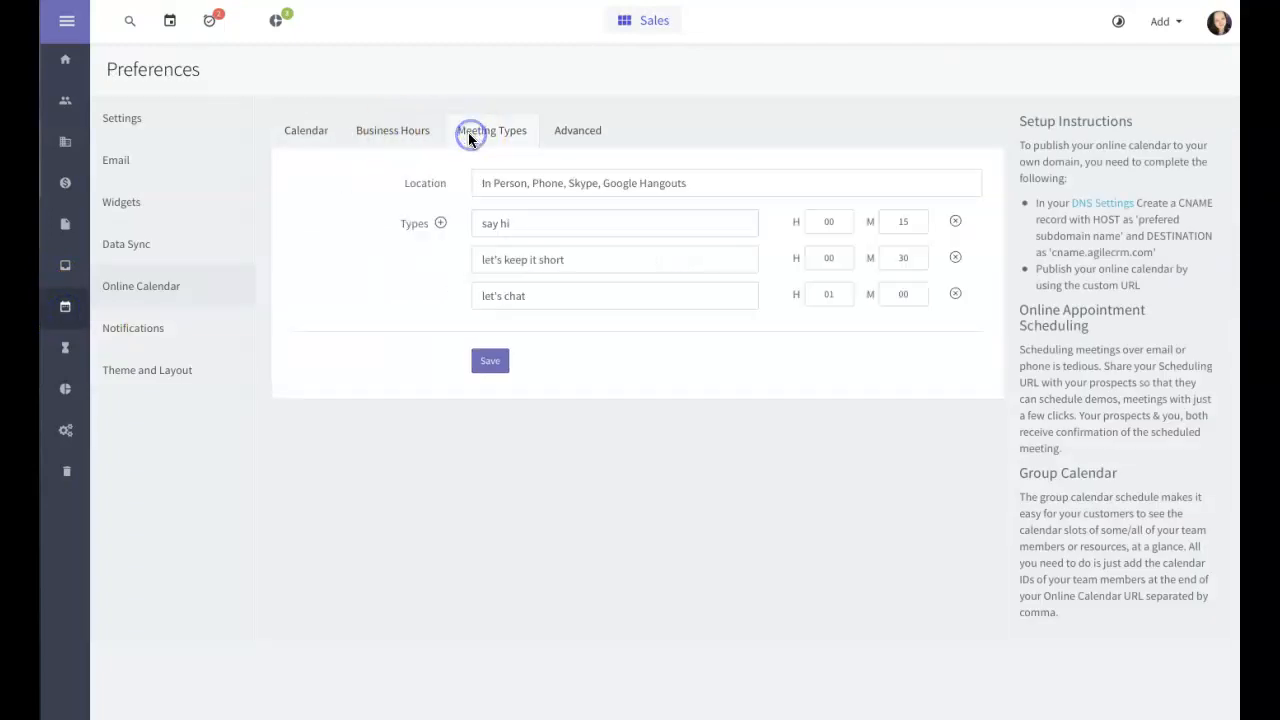
left_click(552, 138)
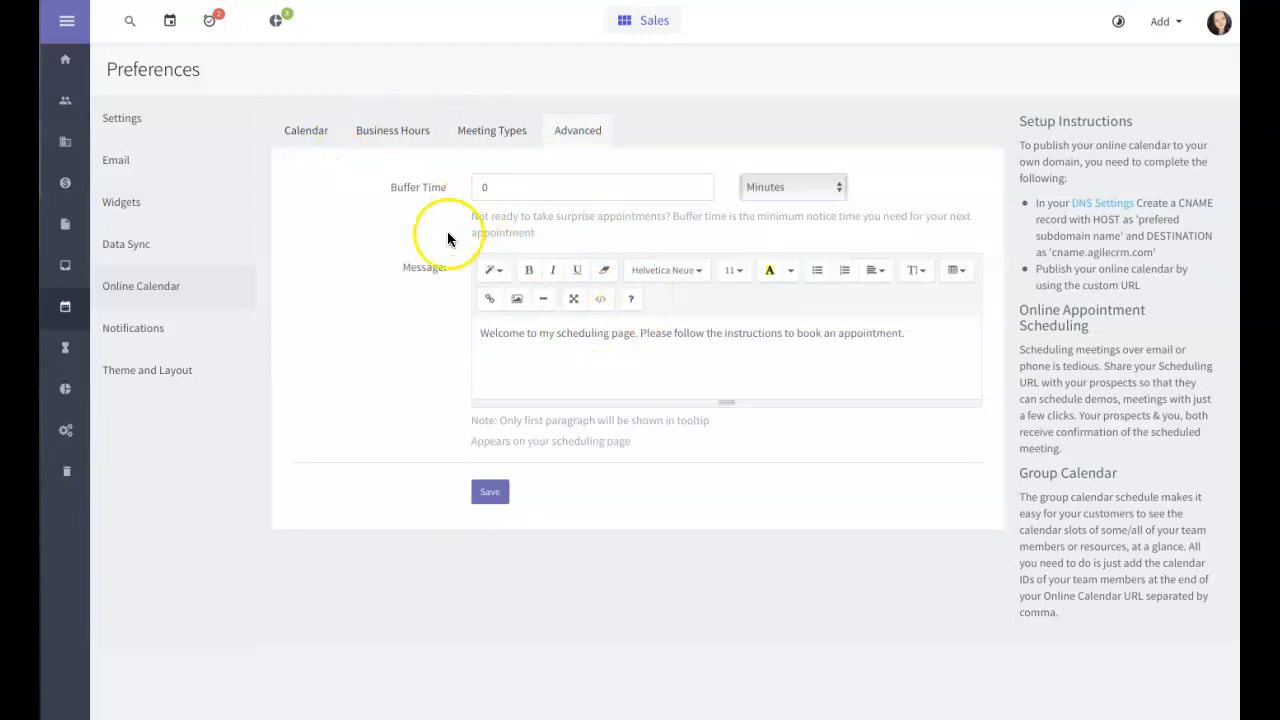
left_click(298, 134)
left_click(110, 164)
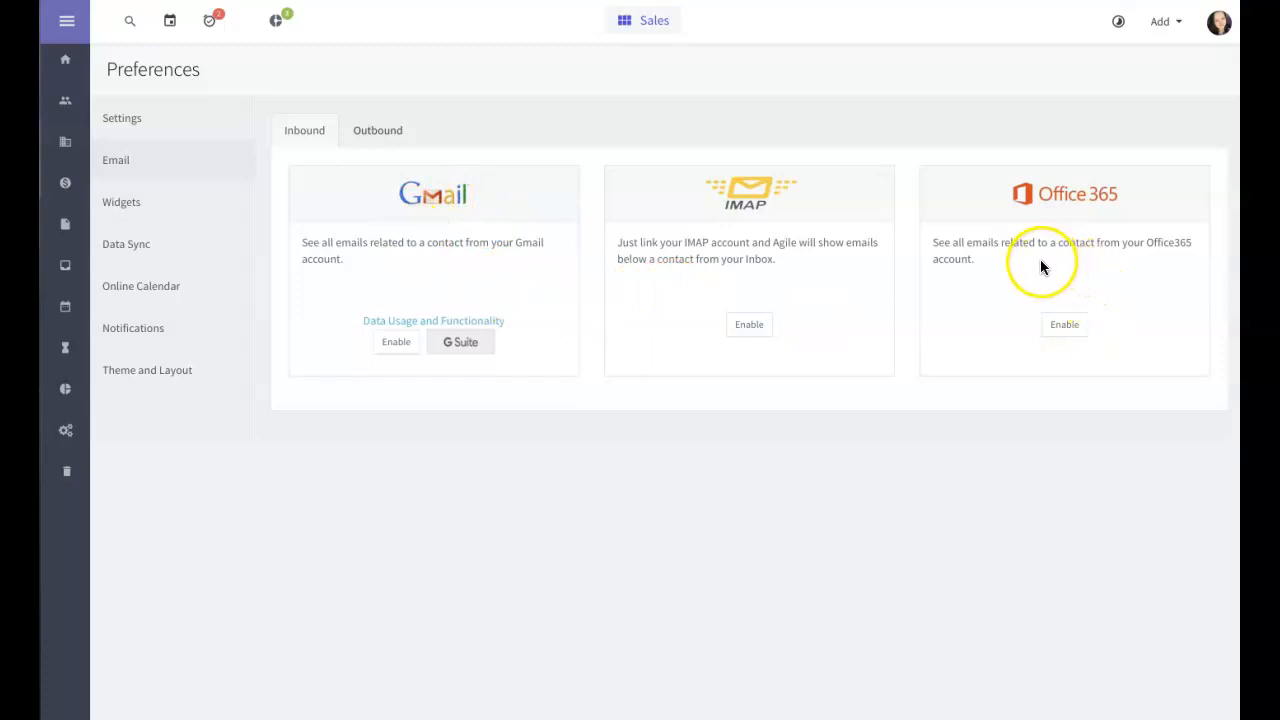
left_click(65, 349)
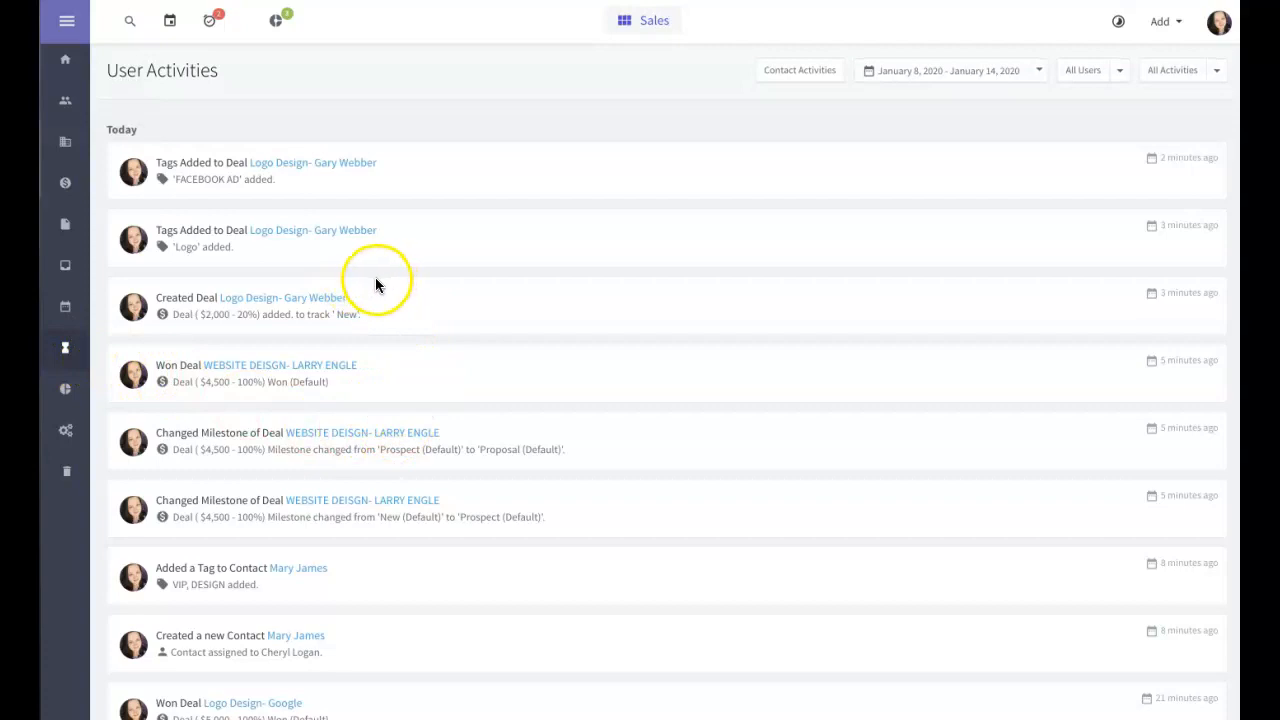
scroll(375, 285, "down", 1)
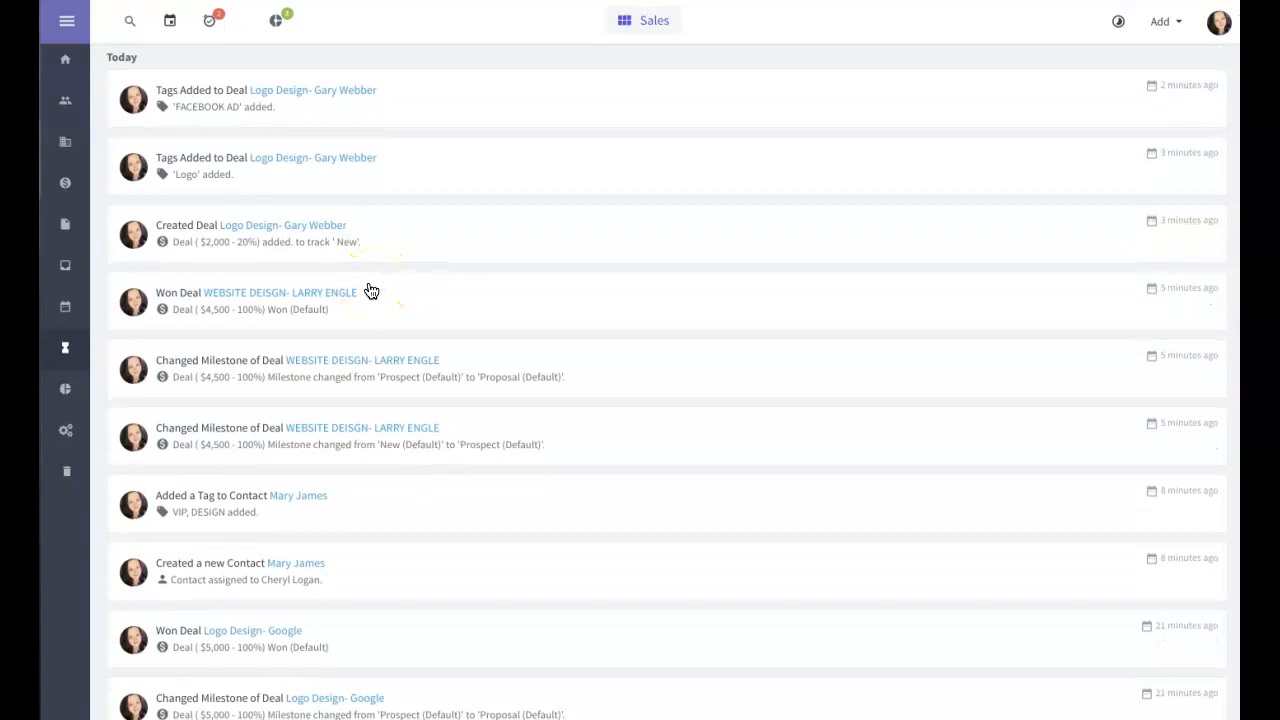
scroll(370, 290, "down", 2)
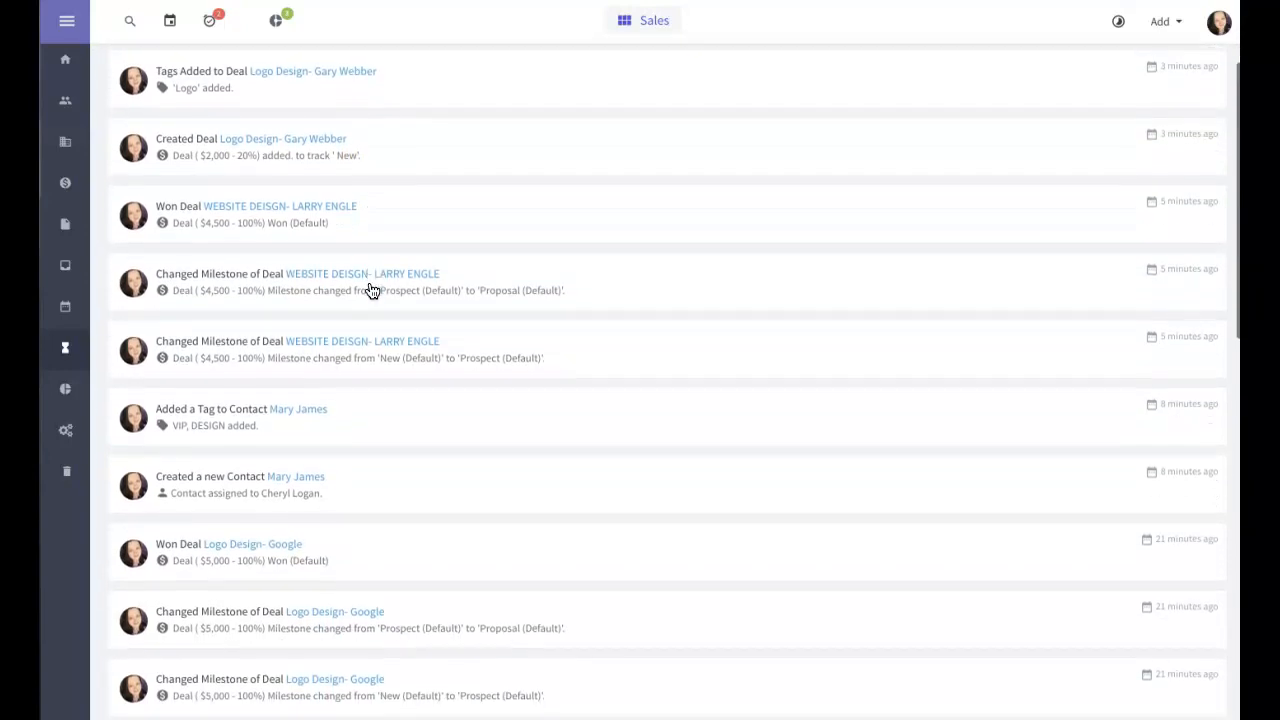
scroll(370, 290, "up", 4)
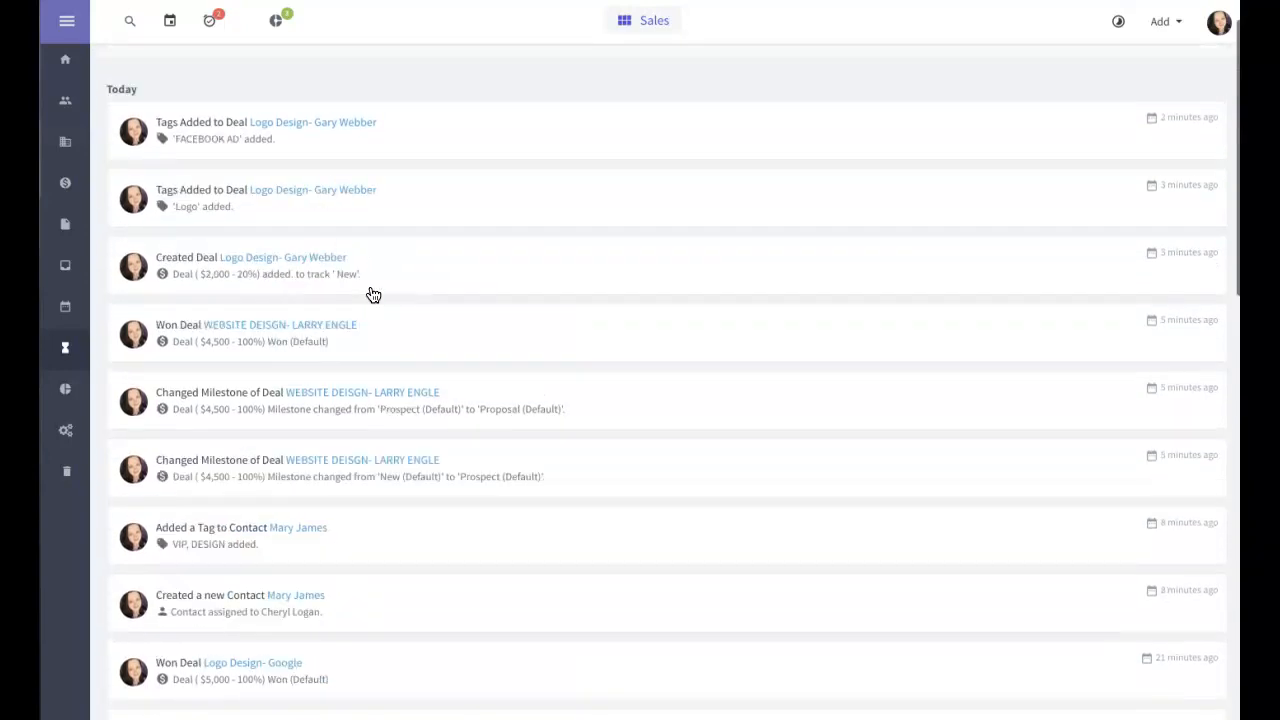
scroll(374, 297, "down", 5)
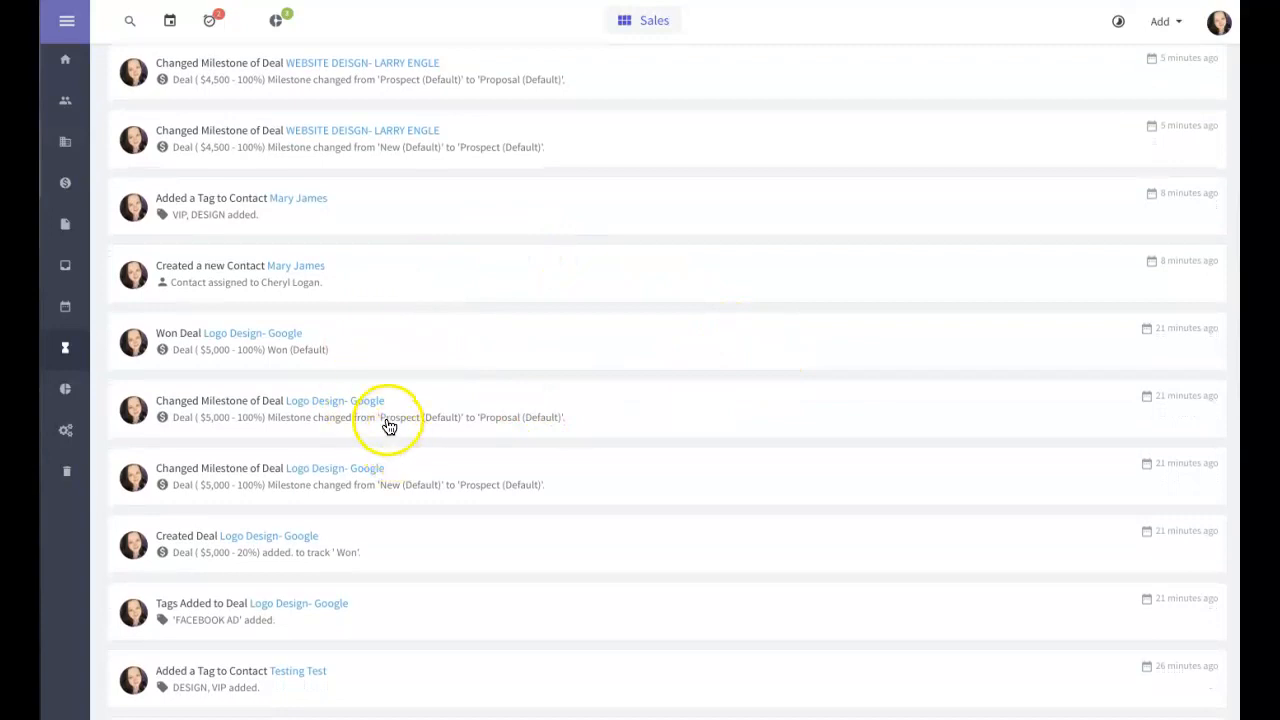
scroll(385, 425, "down", 6)
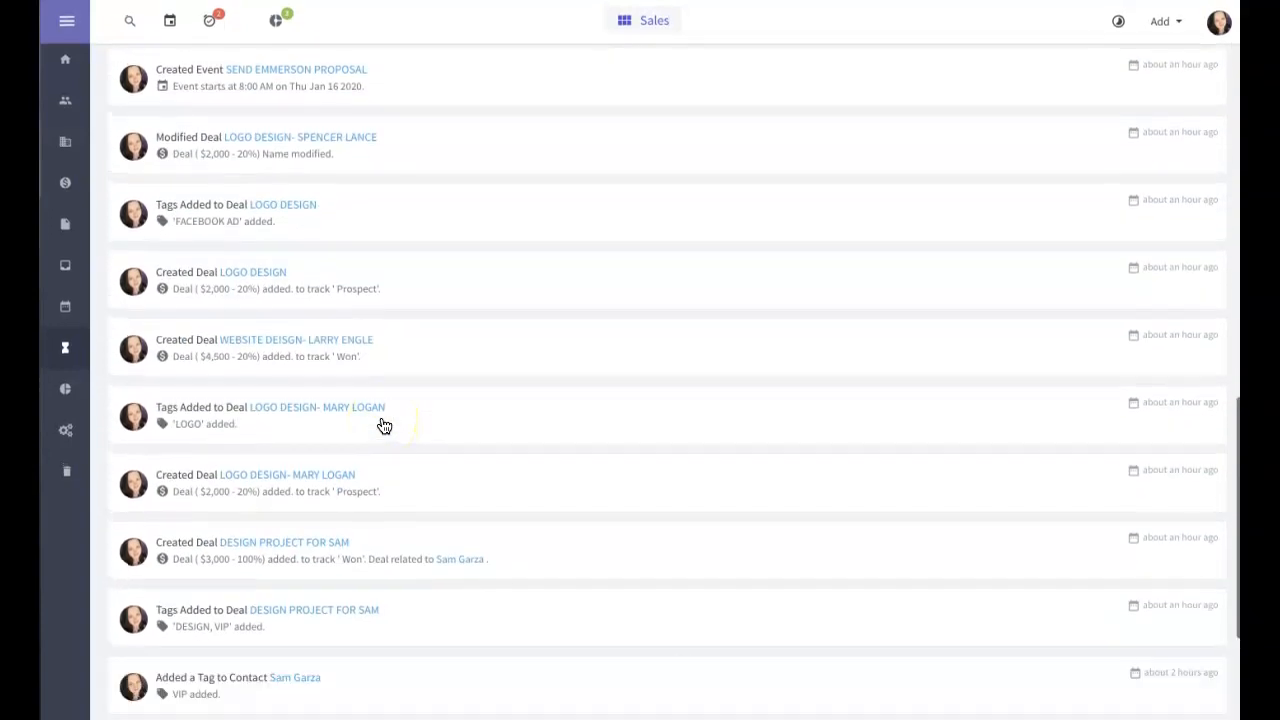
scroll(383, 417, "up", 8)
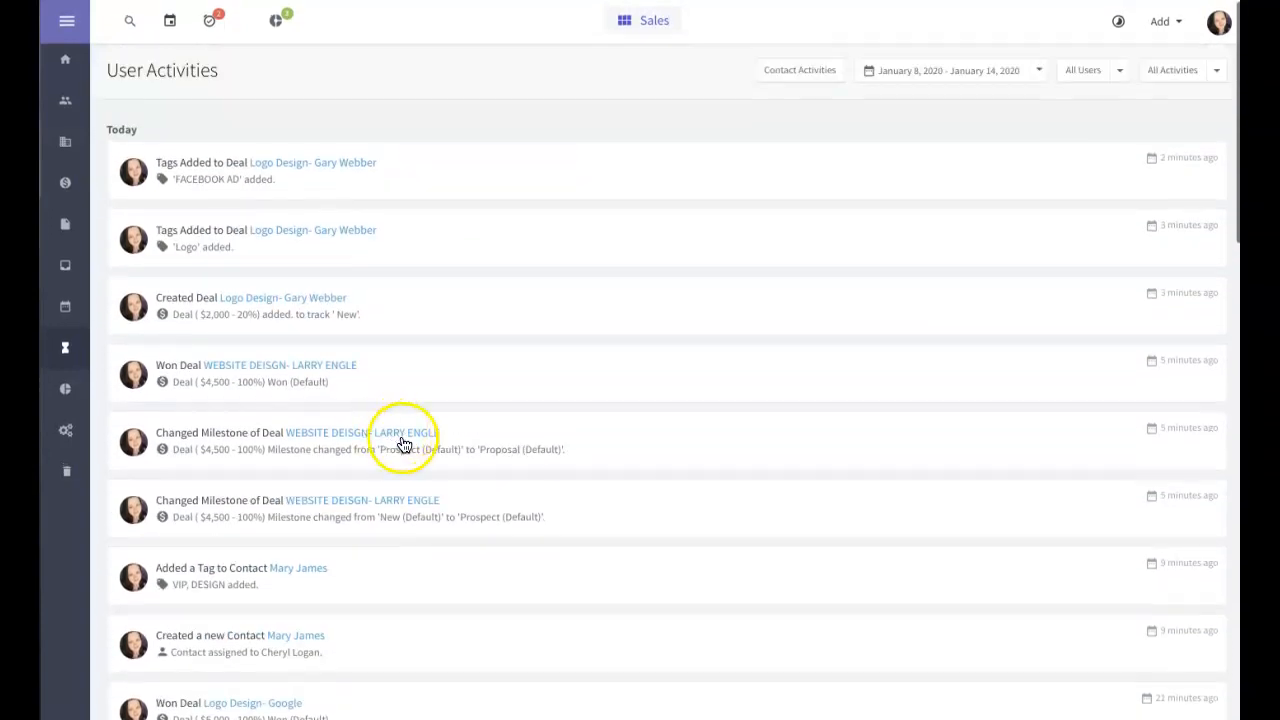
Step: Open Reports and show the Incoming Deals chart under Deals
left_click(66, 390)
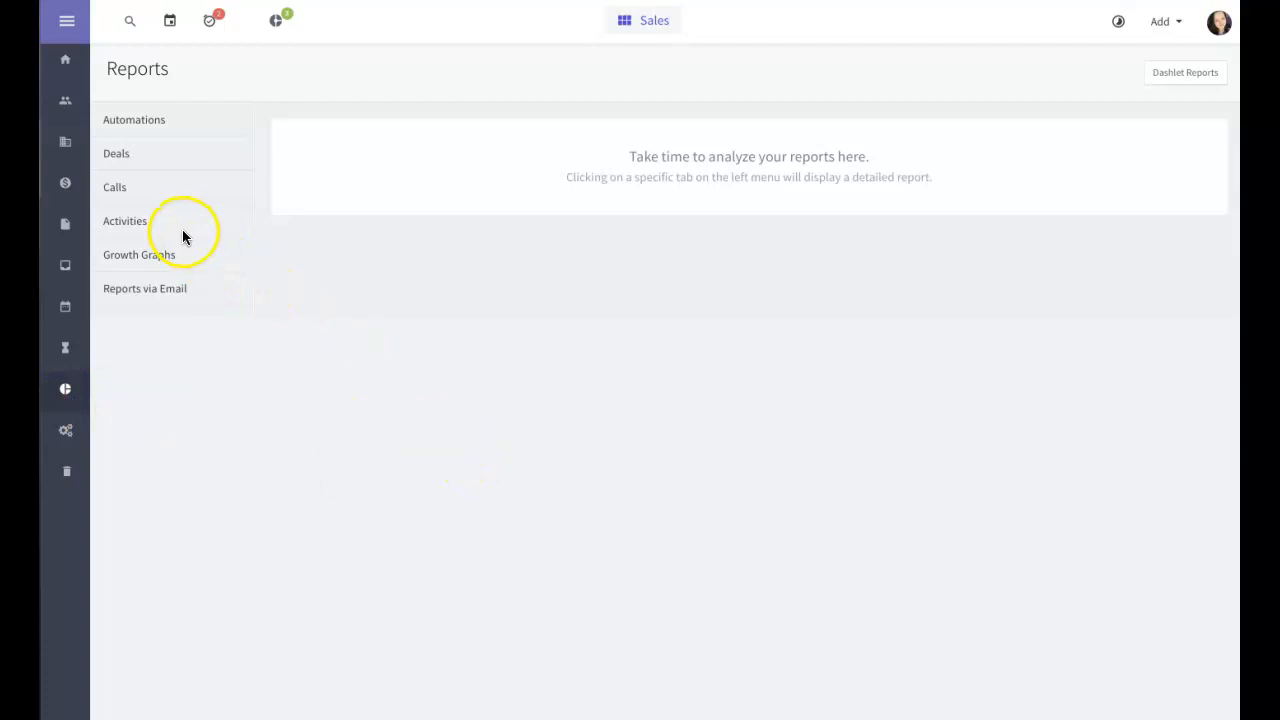
left_click(119, 154)
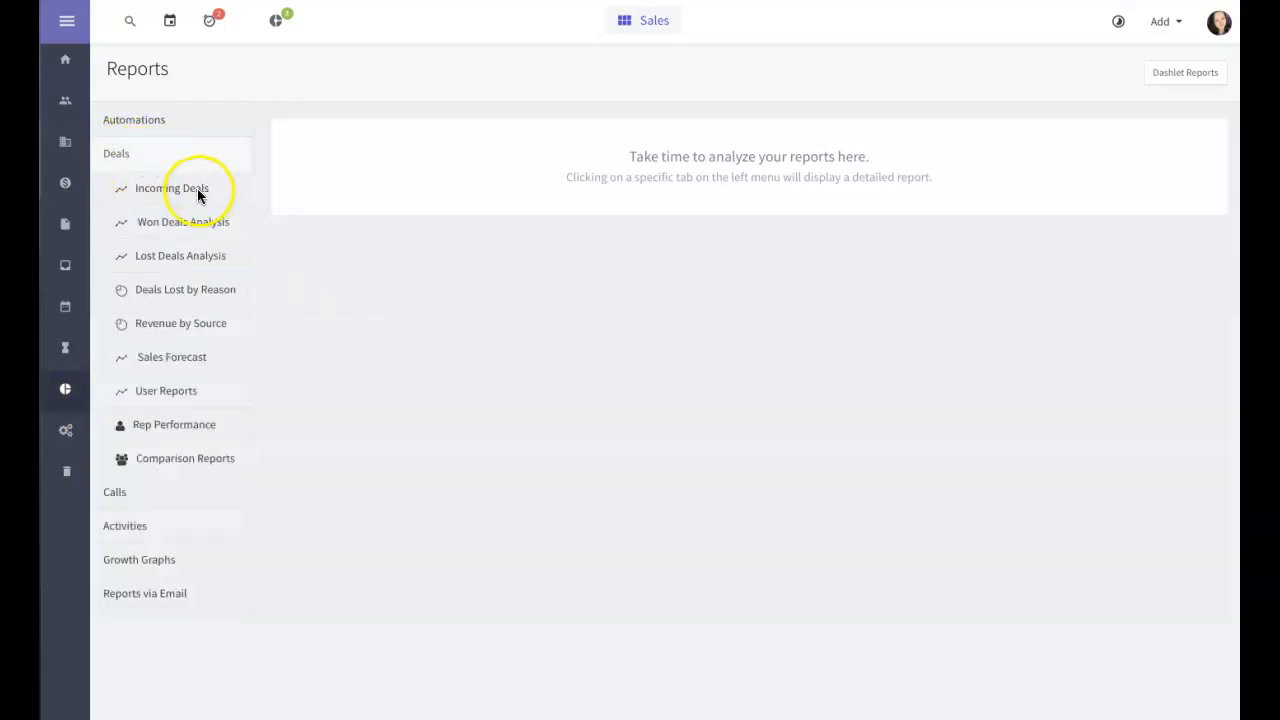
left_click(197, 190)
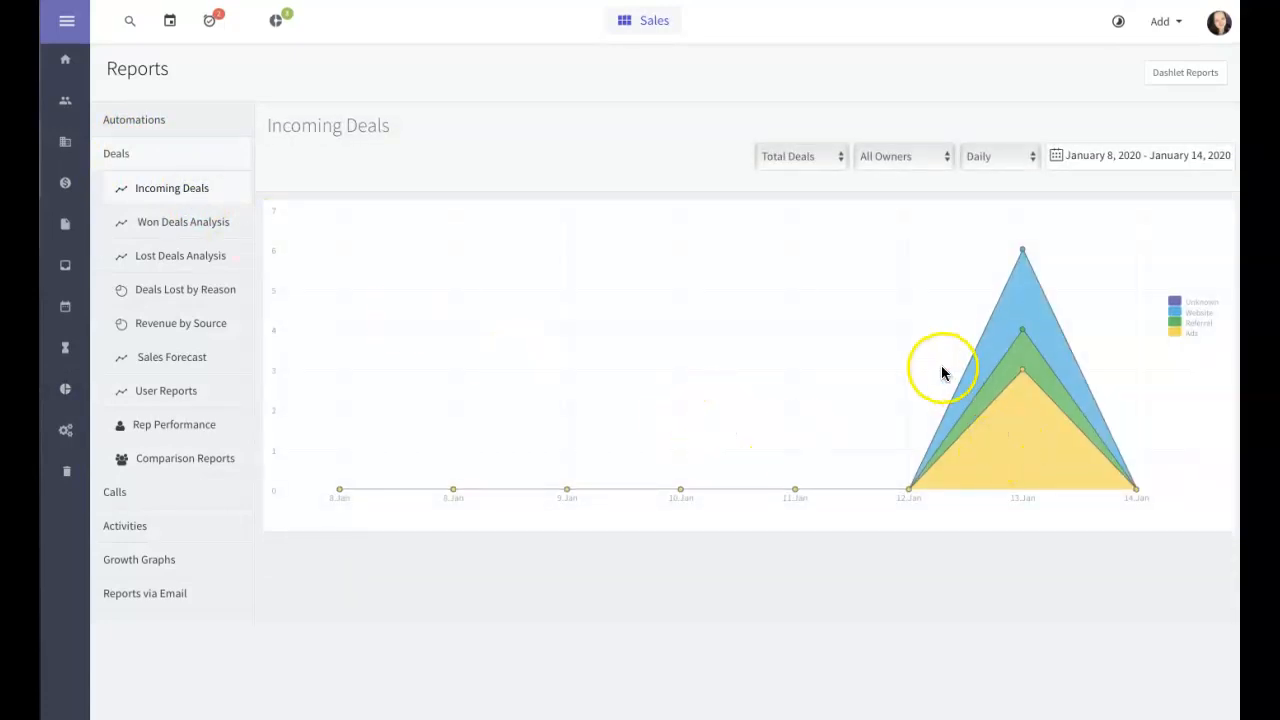
Step: Switch the report's date range through Today, Yesterday and Last 7 Days
left_click(1091, 160)
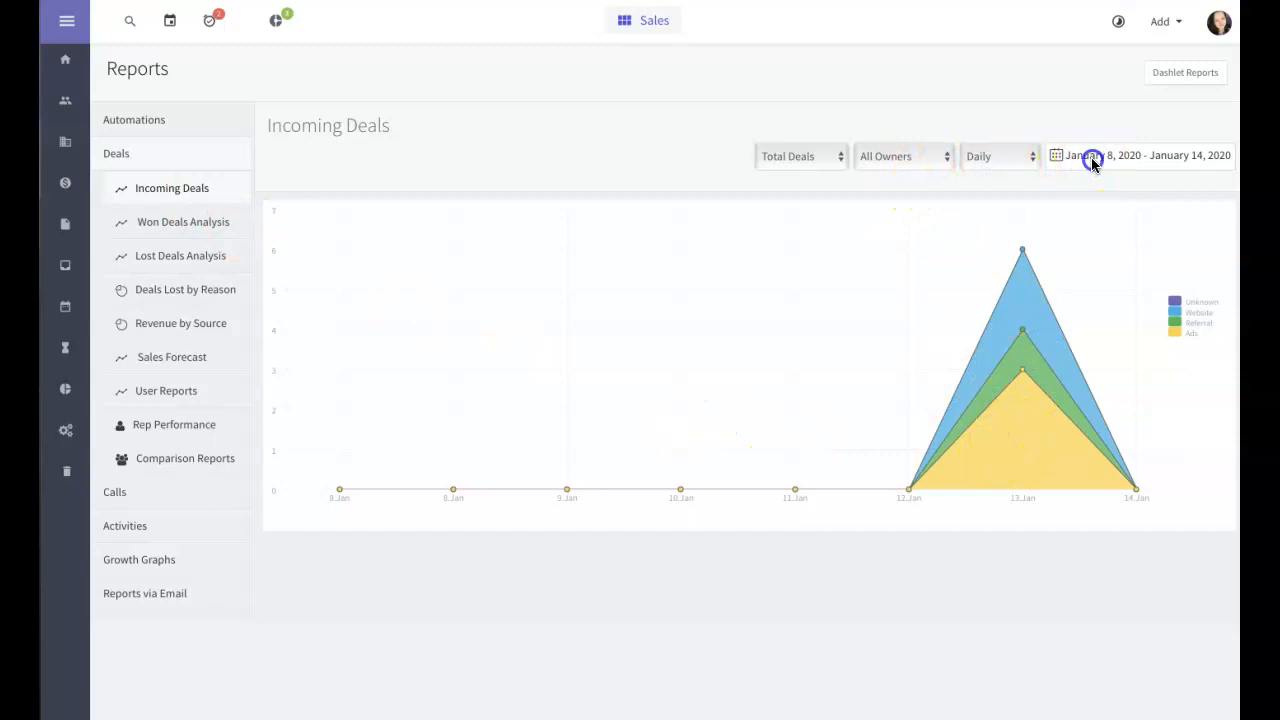
left_click(1125, 192)
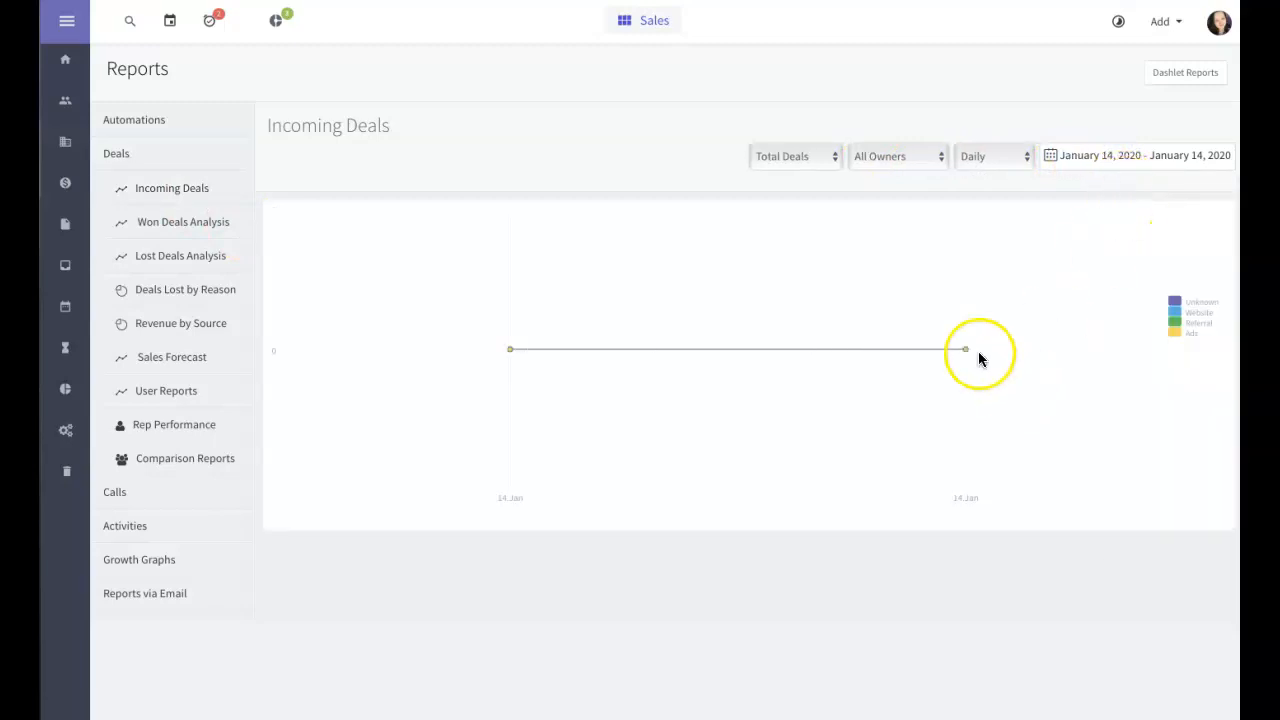
left_click(1091, 158)
left_click(1126, 221)
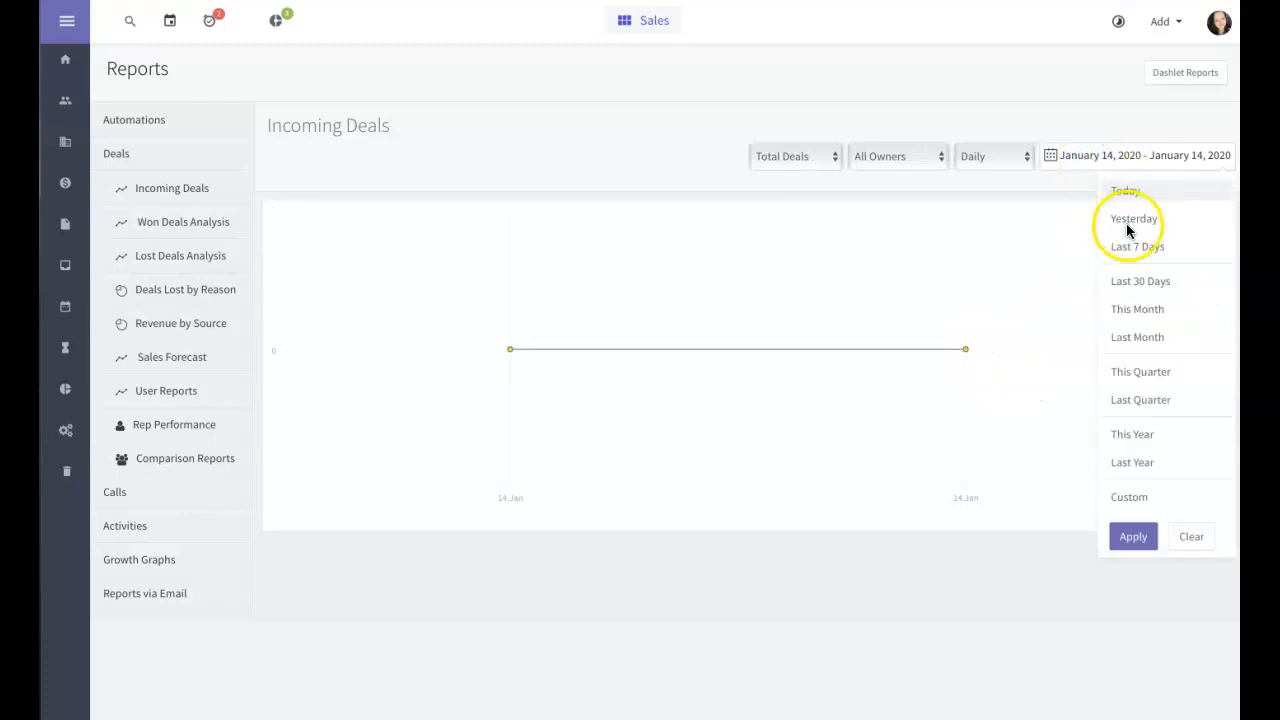
left_click(1077, 158)
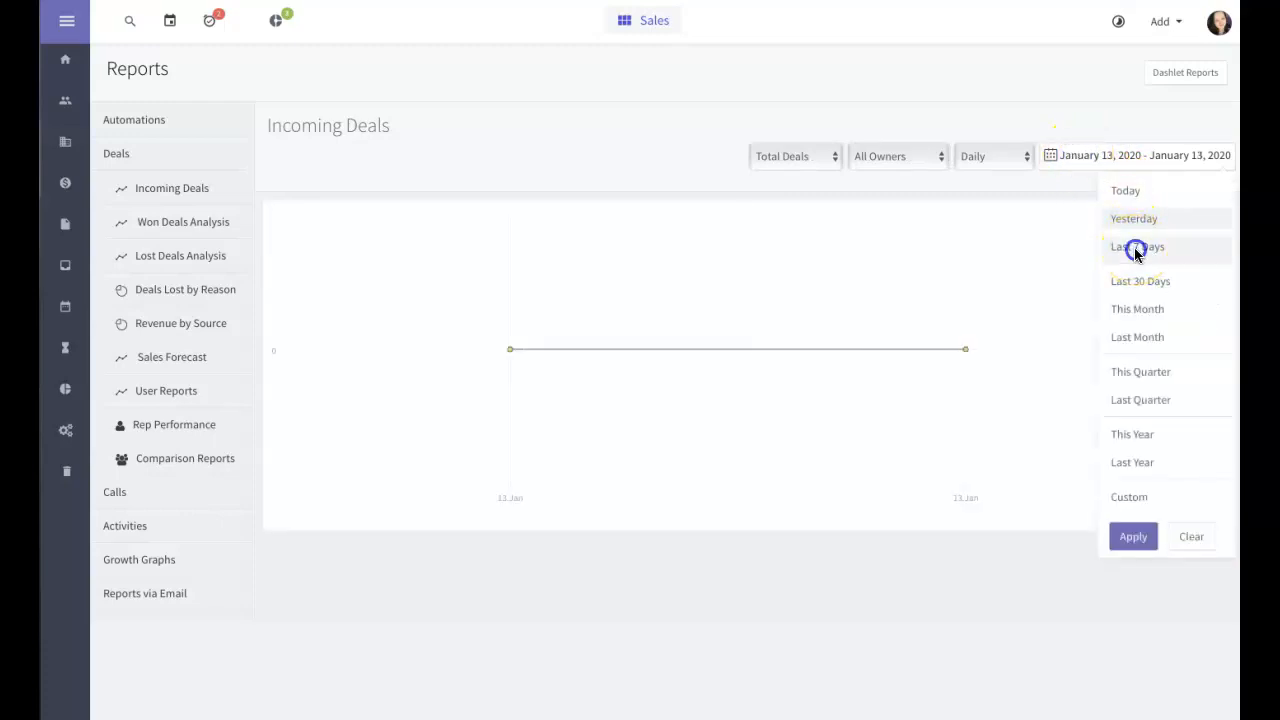
left_click(1134, 247)
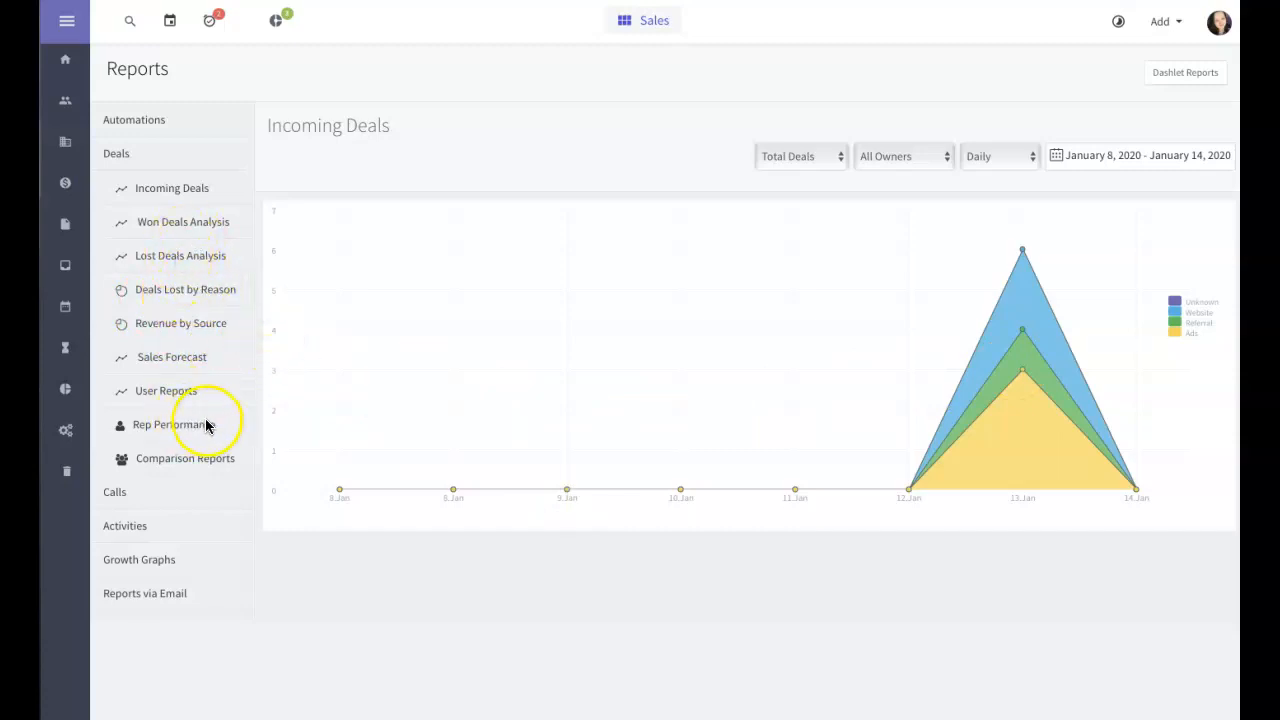
left_click(208, 360)
left_click(66, 434)
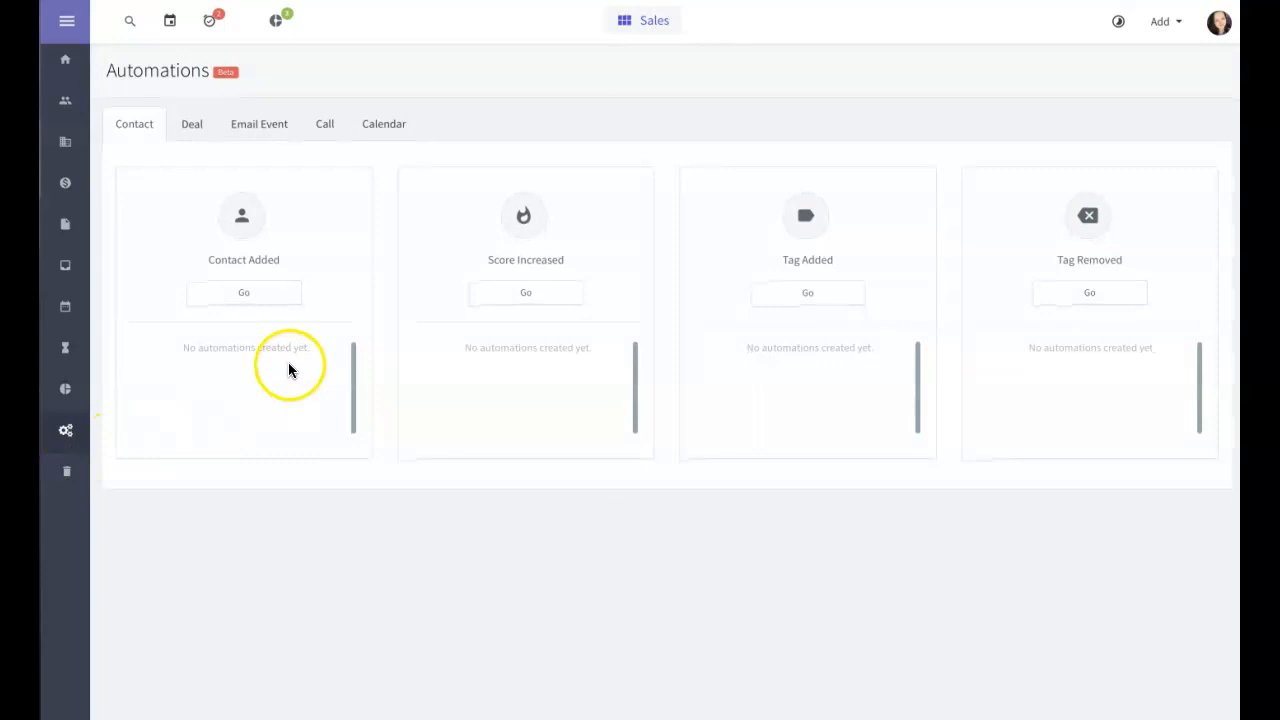
left_click(225, 295)
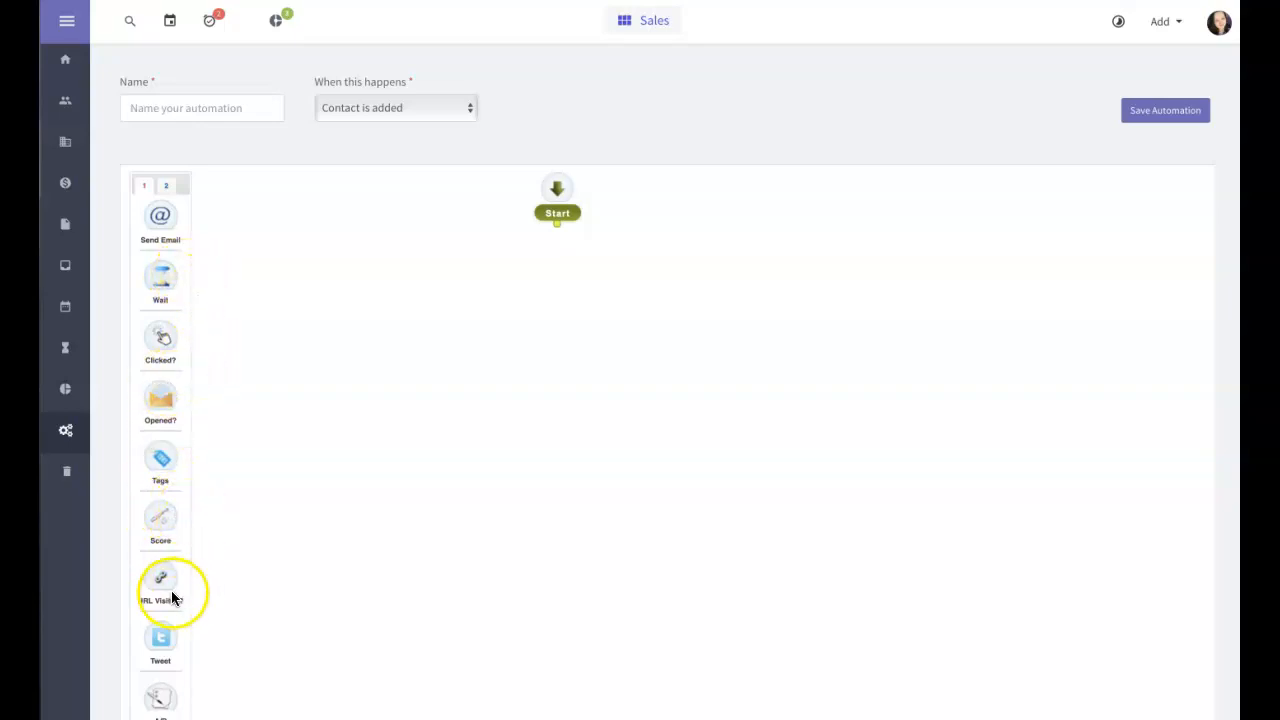
scroll(162, 591, "down", 2)
scroll(163, 598, "down", 1)
scroll(163, 598, "up", 3)
left_click(454, 578)
scroll(169, 228, "down", 1)
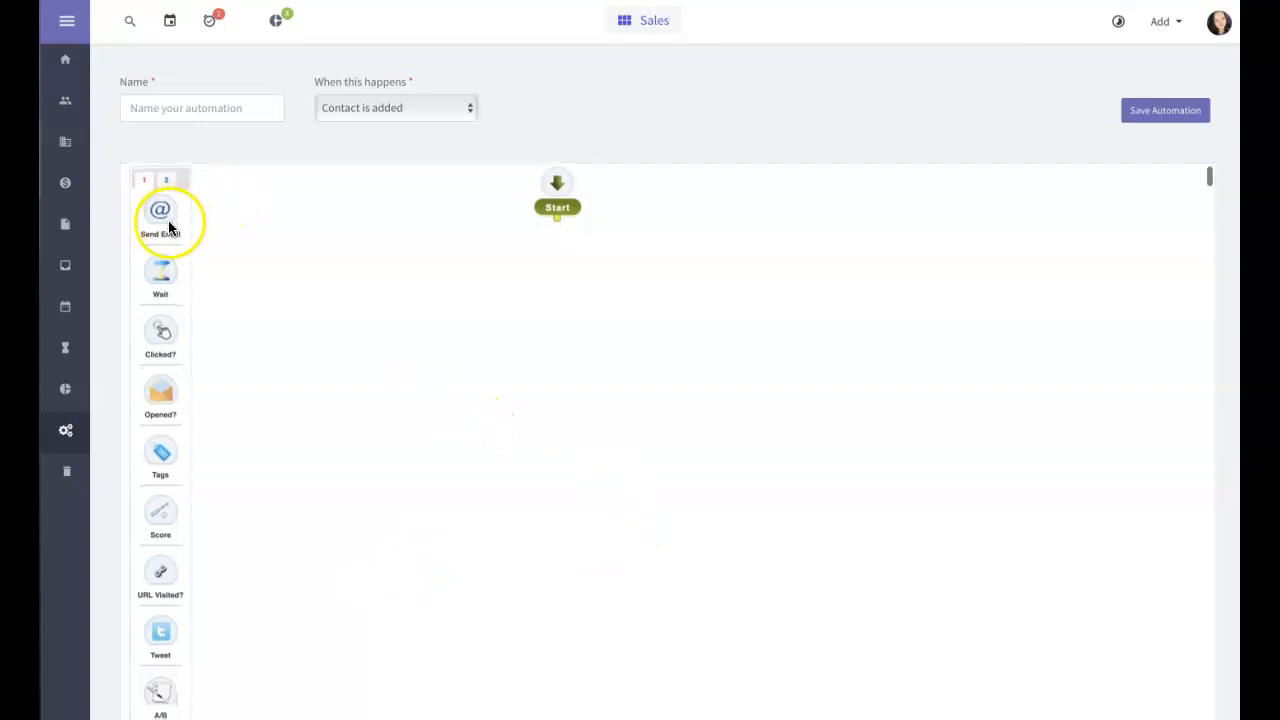
left_click(162, 214)
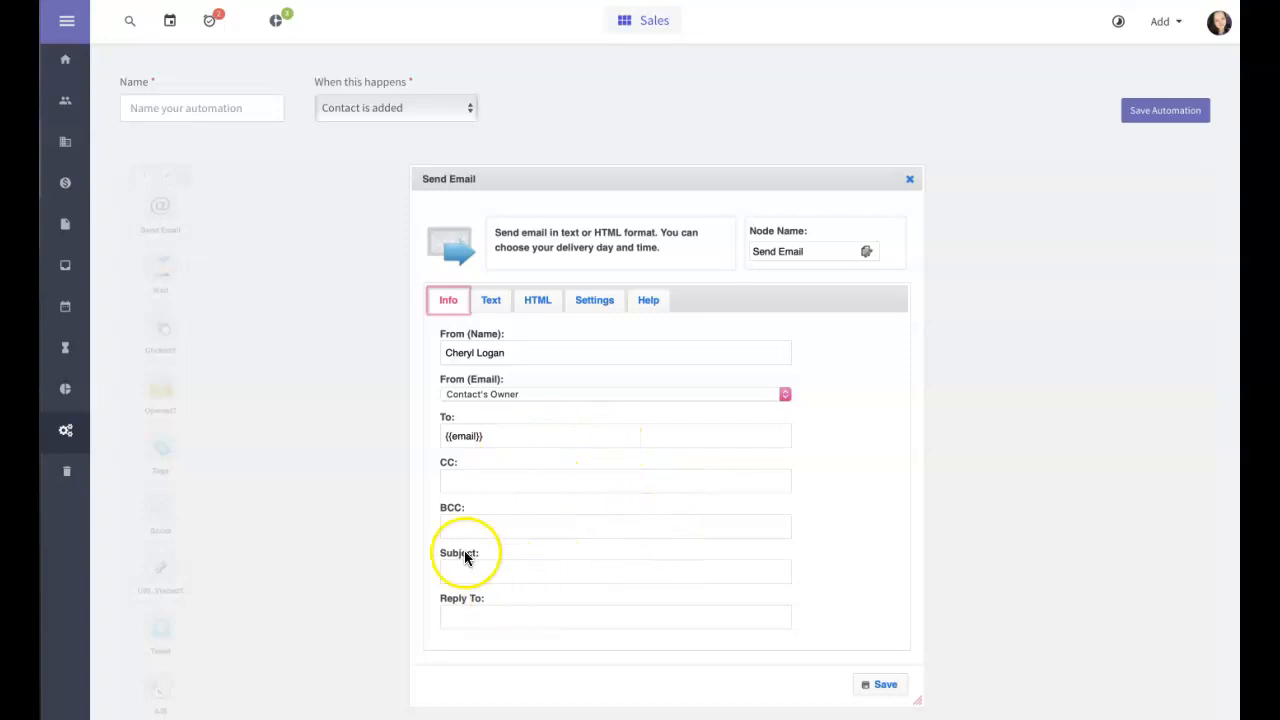
scroll(462, 612, "down", 3)
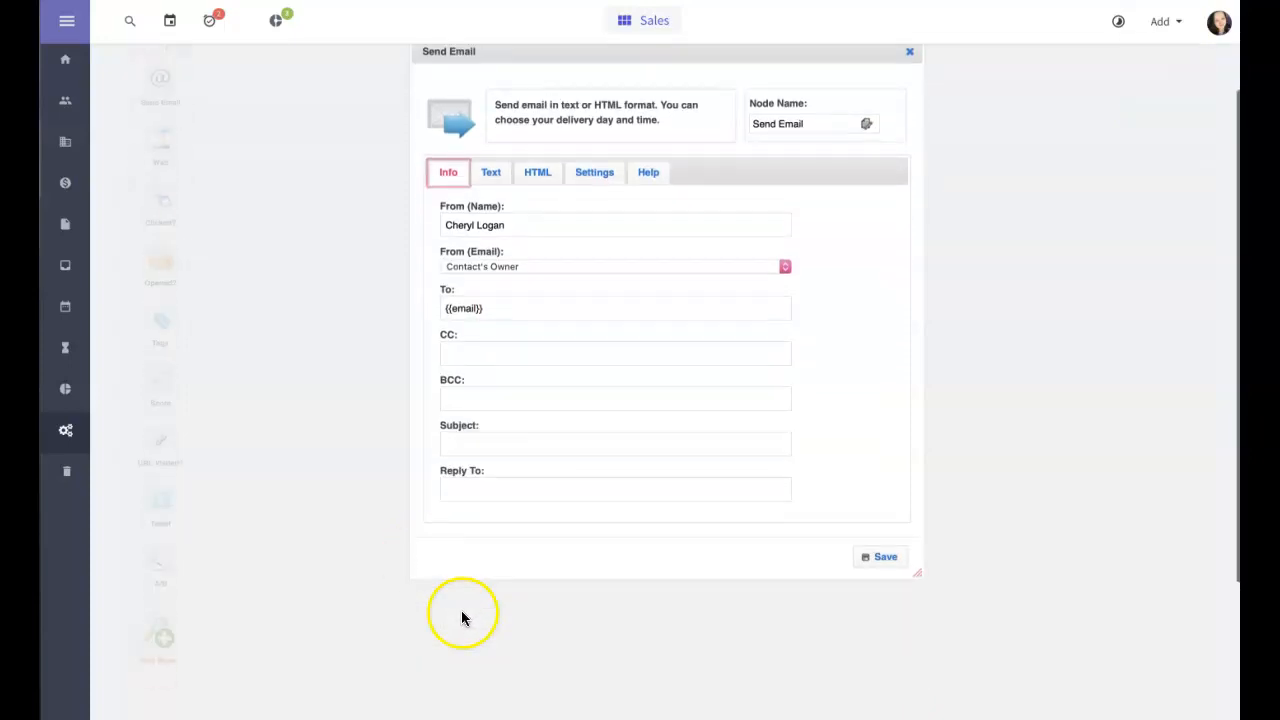
scroll(677, 437, "up", 1)
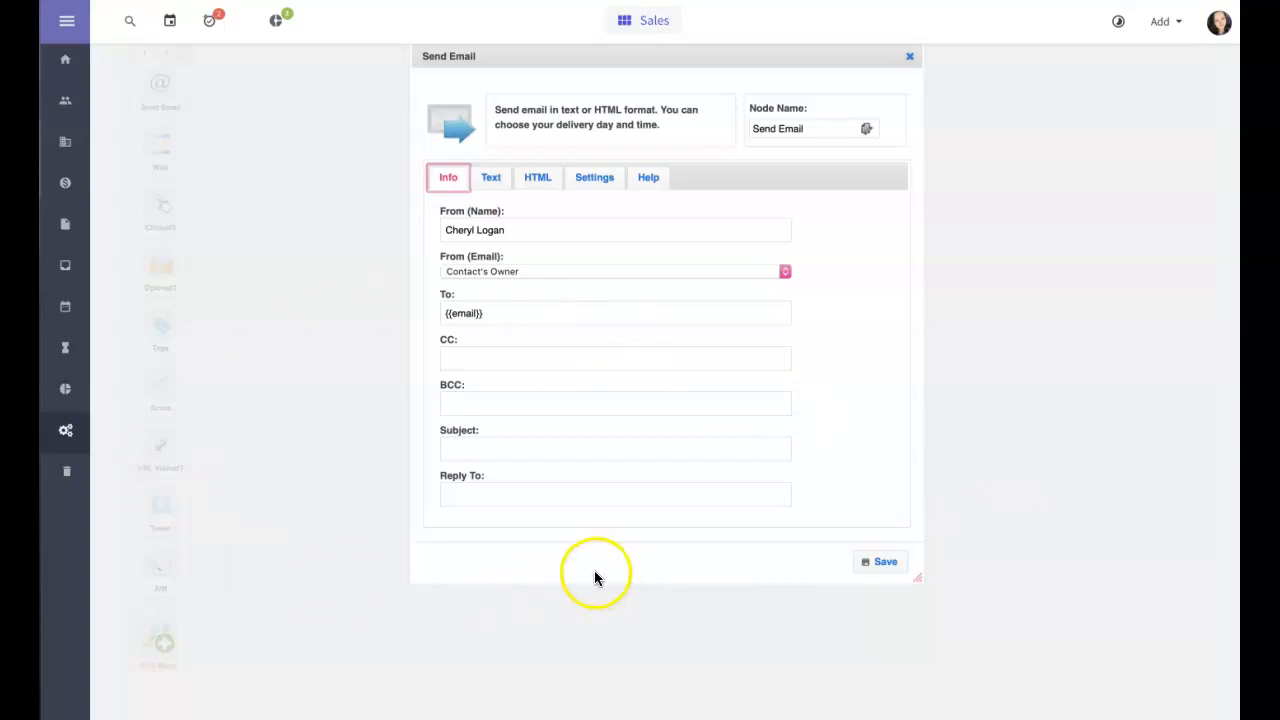
scroll(508, 523, "down", 1)
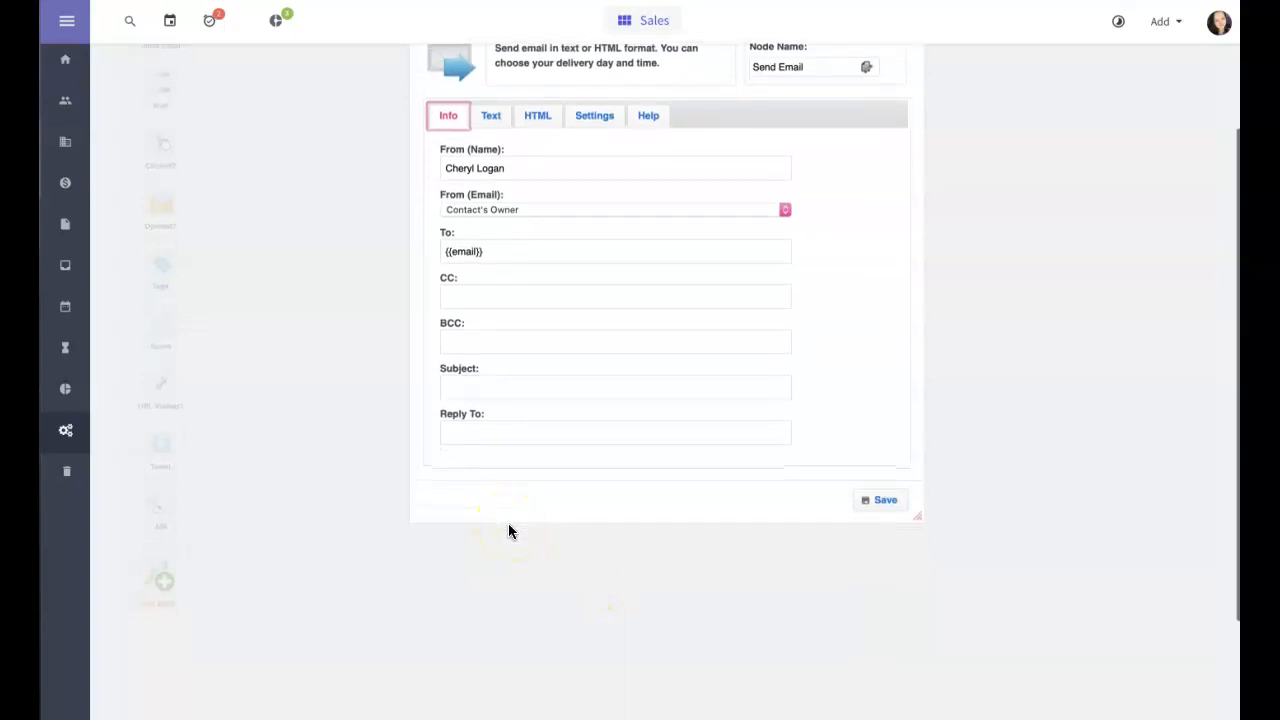
scroll(508, 523, "up", 1)
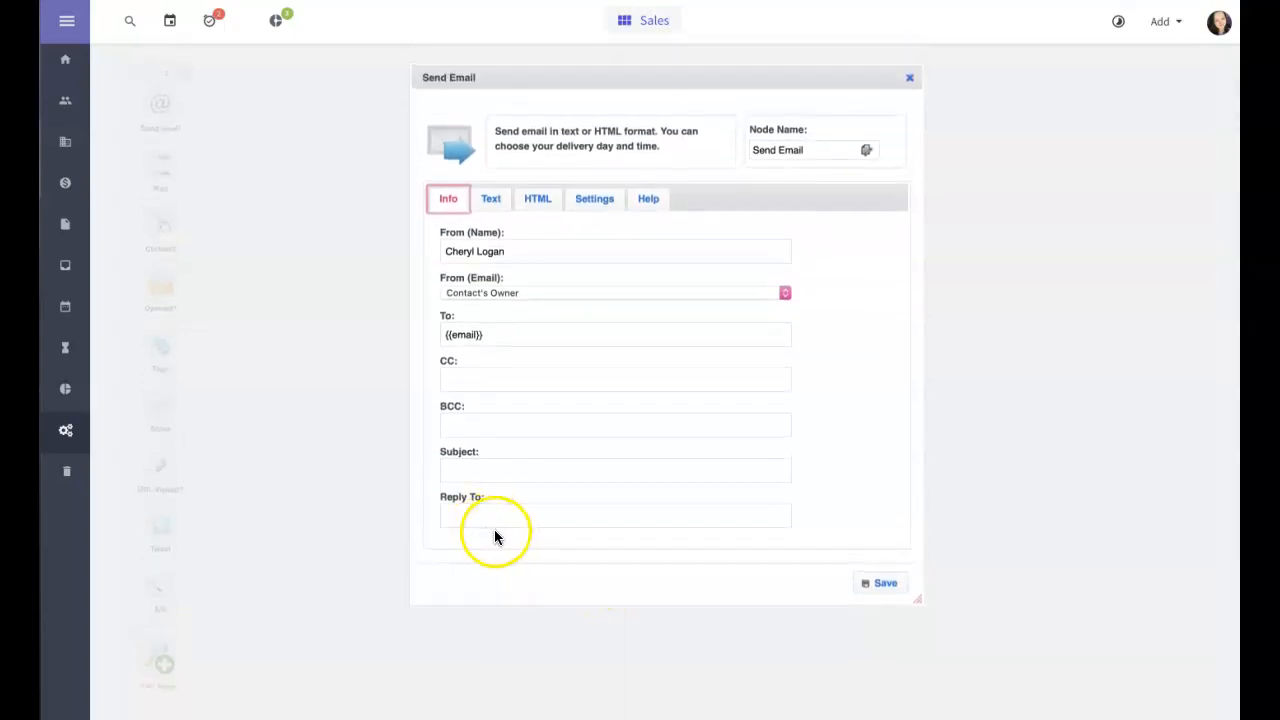
left_click(909, 78)
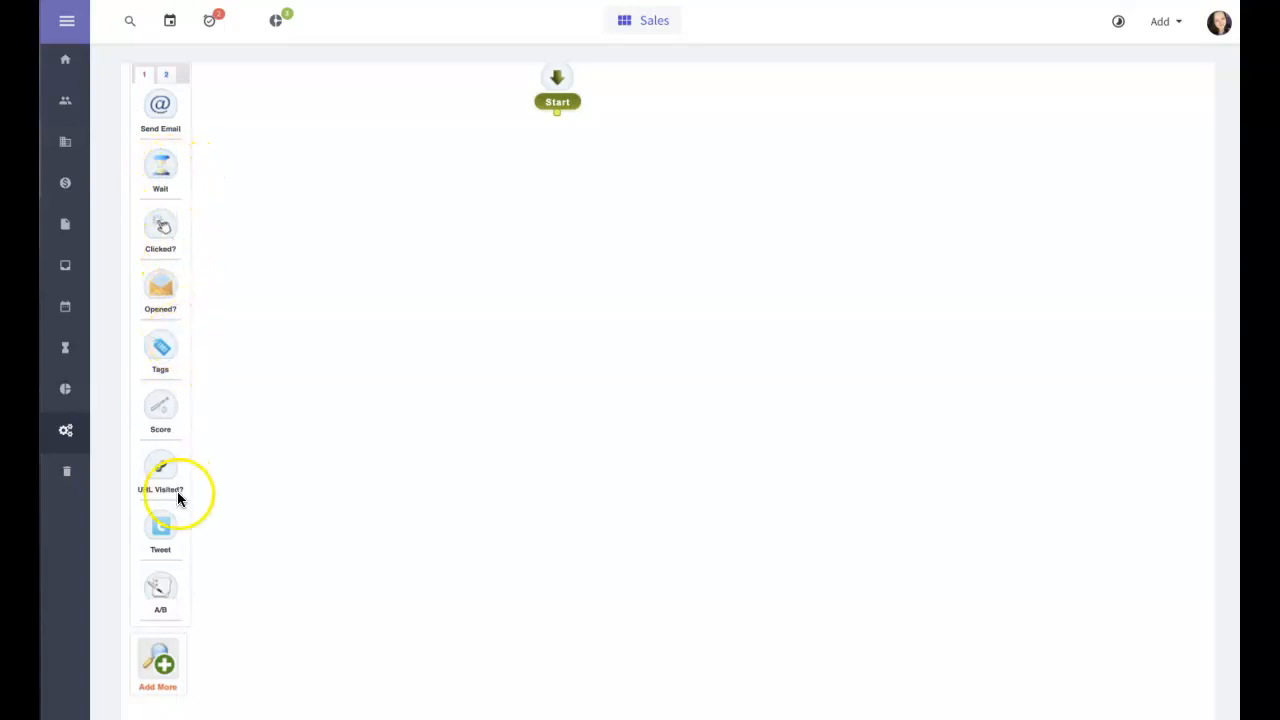
Step: View the second palette of automation actions (Add Task, Add Deal), then return to the Sales dashboard
scroll(177, 498, "down", 2)
scroll(177, 498, "up", 2)
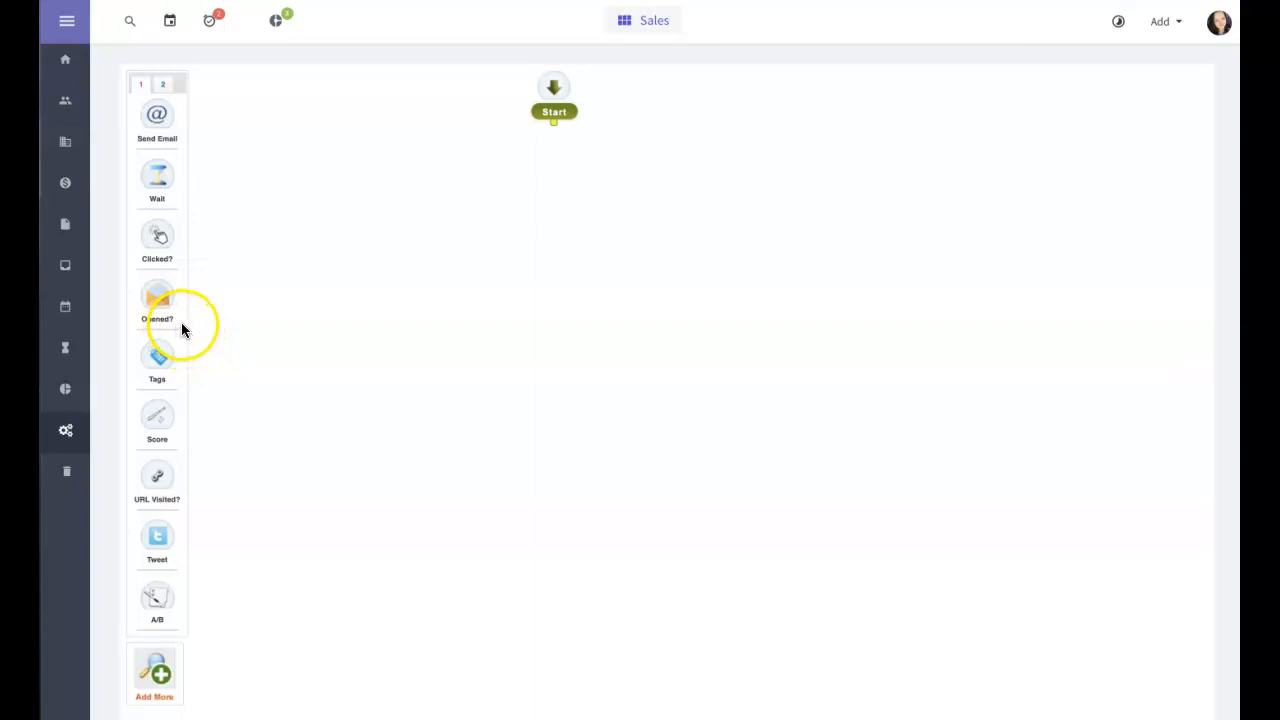
left_click(164, 88)
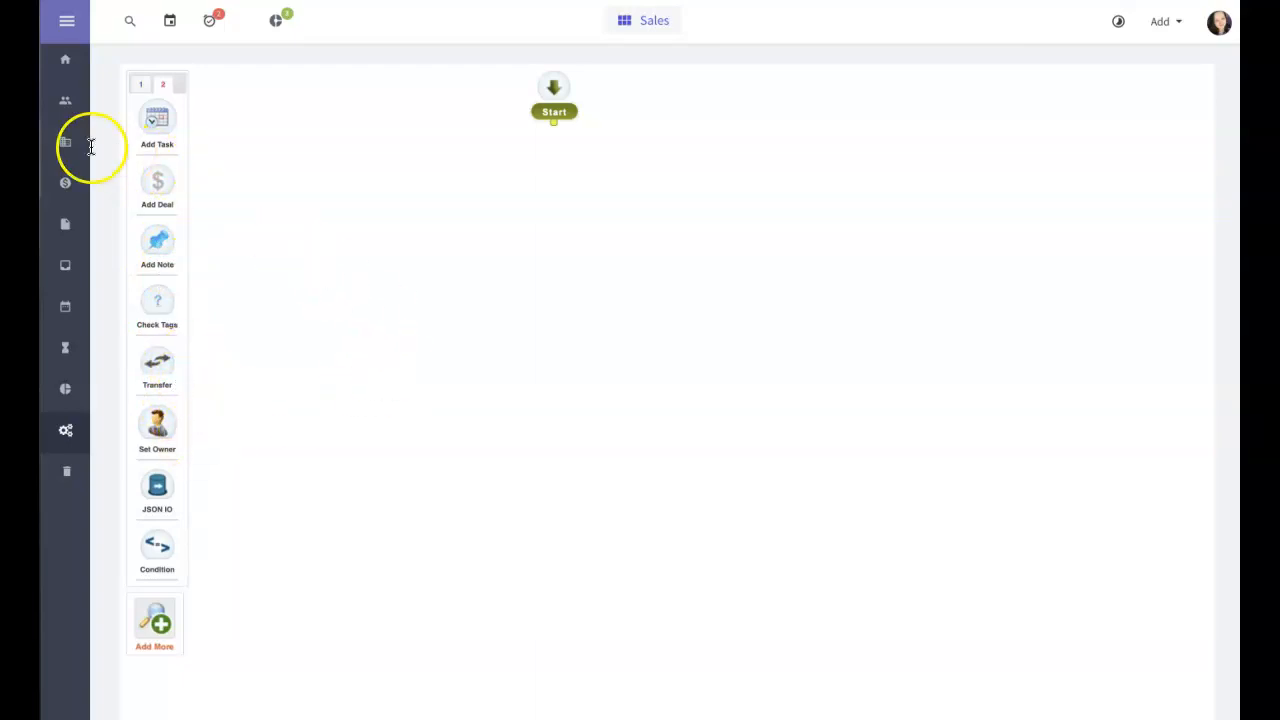
left_click(65, 62)
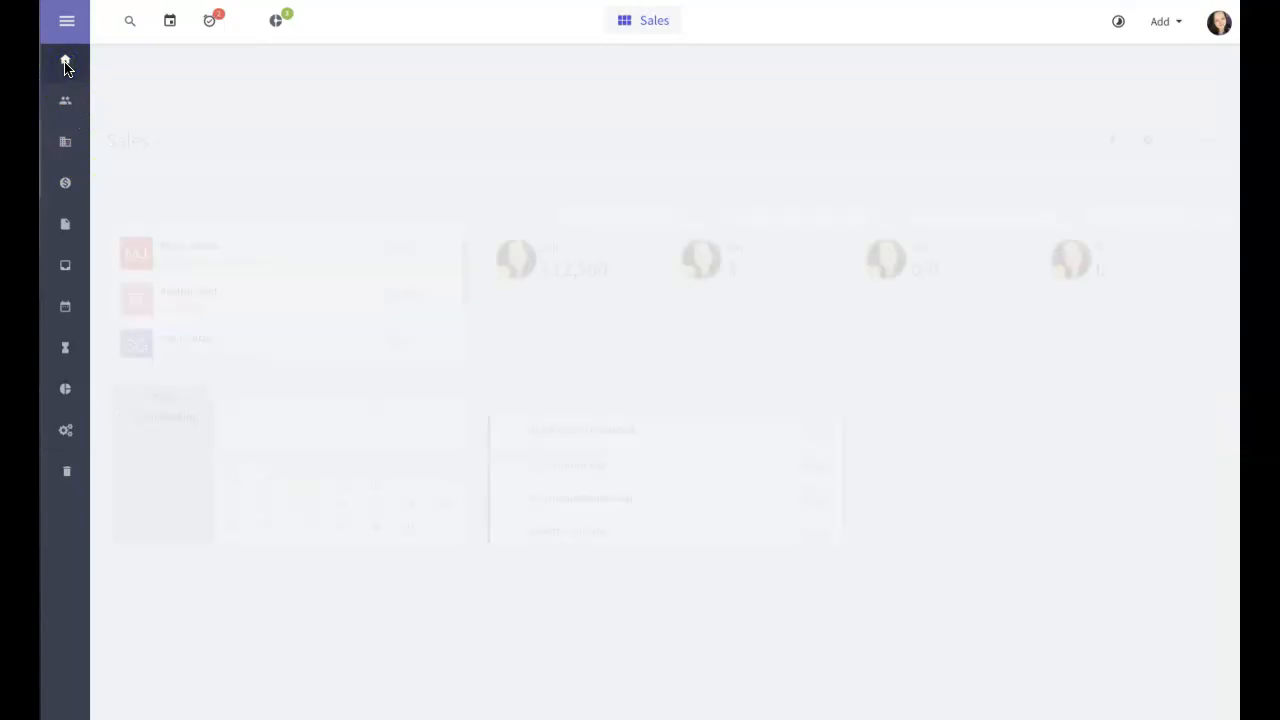
Step: Mark 'Like Agile on Facebook' and 'Tweet about Agile' done on the pending tasks board
left_click(210, 26)
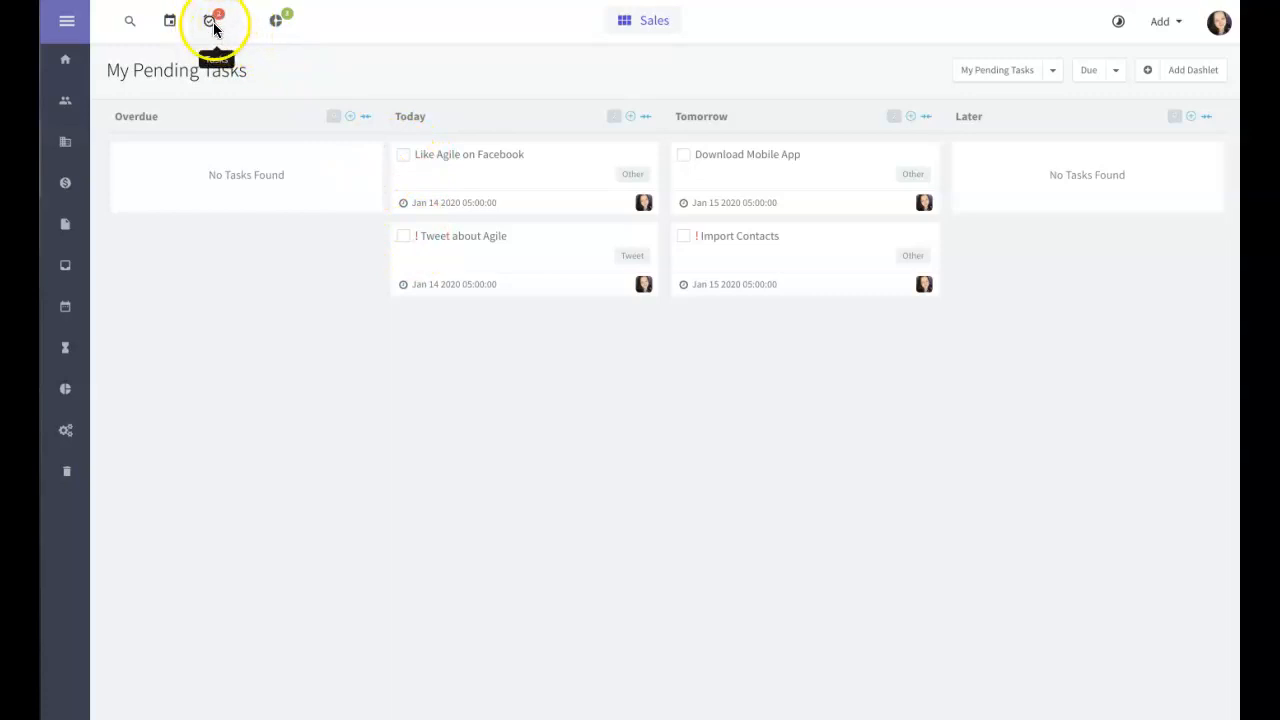
left_click(403, 160)
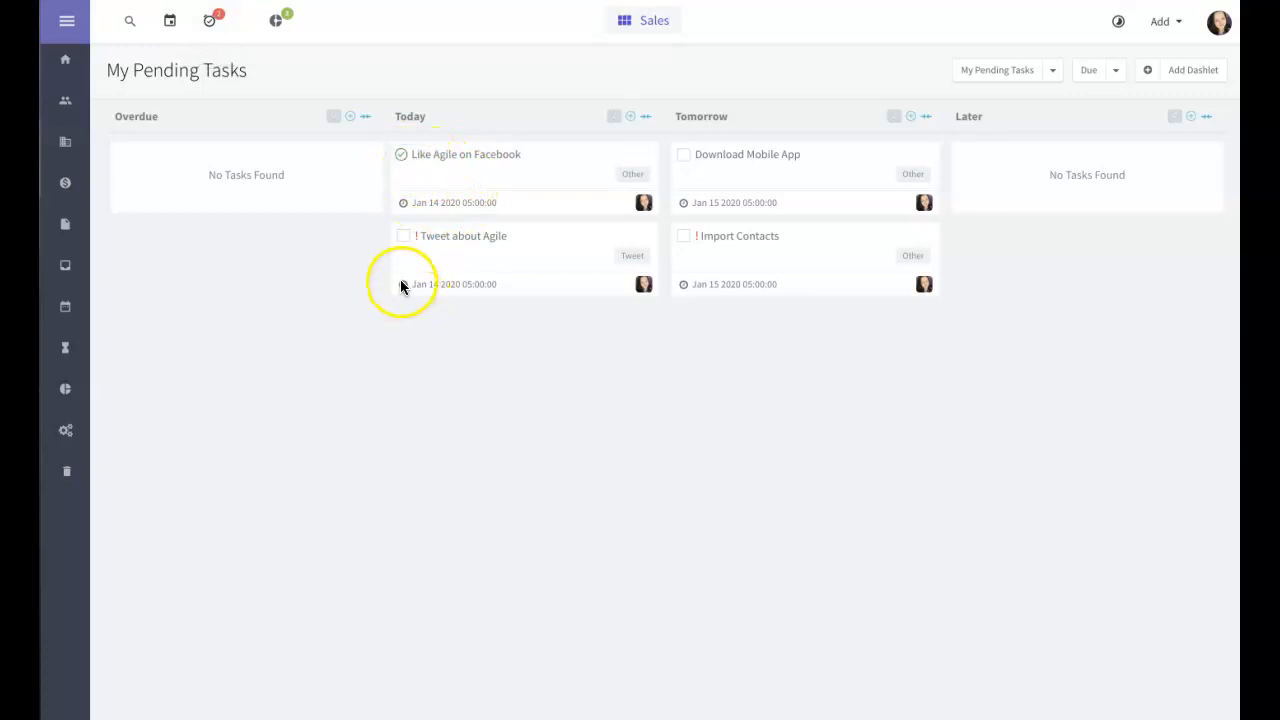
left_click(403, 240)
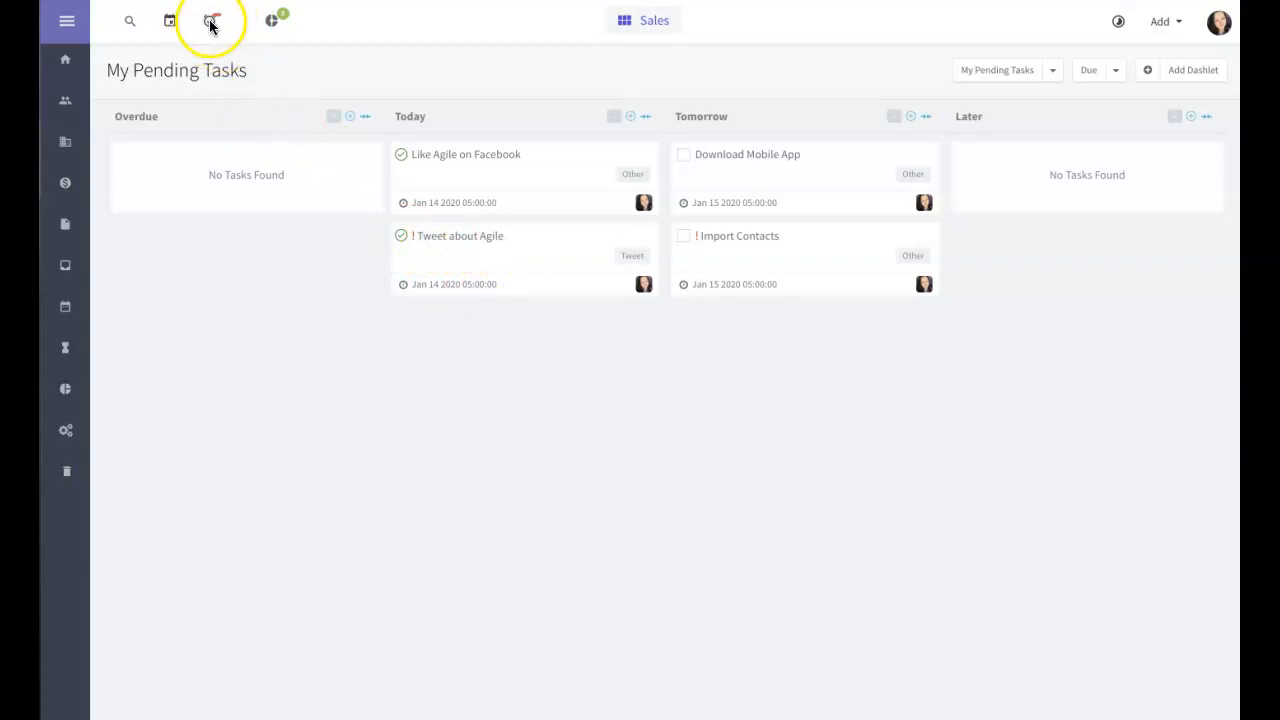
left_click(271, 22)
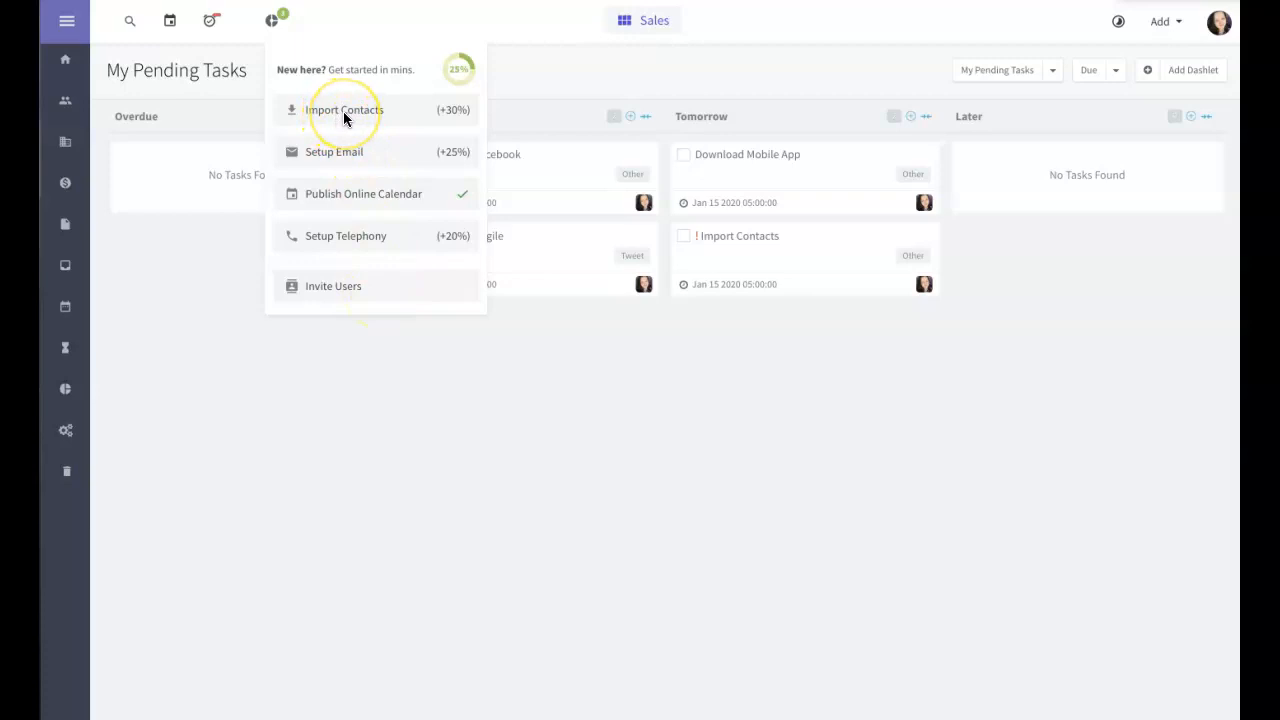
Step: Open the Telephony widgets from the getting-started checklist and browse them
left_click(341, 238)
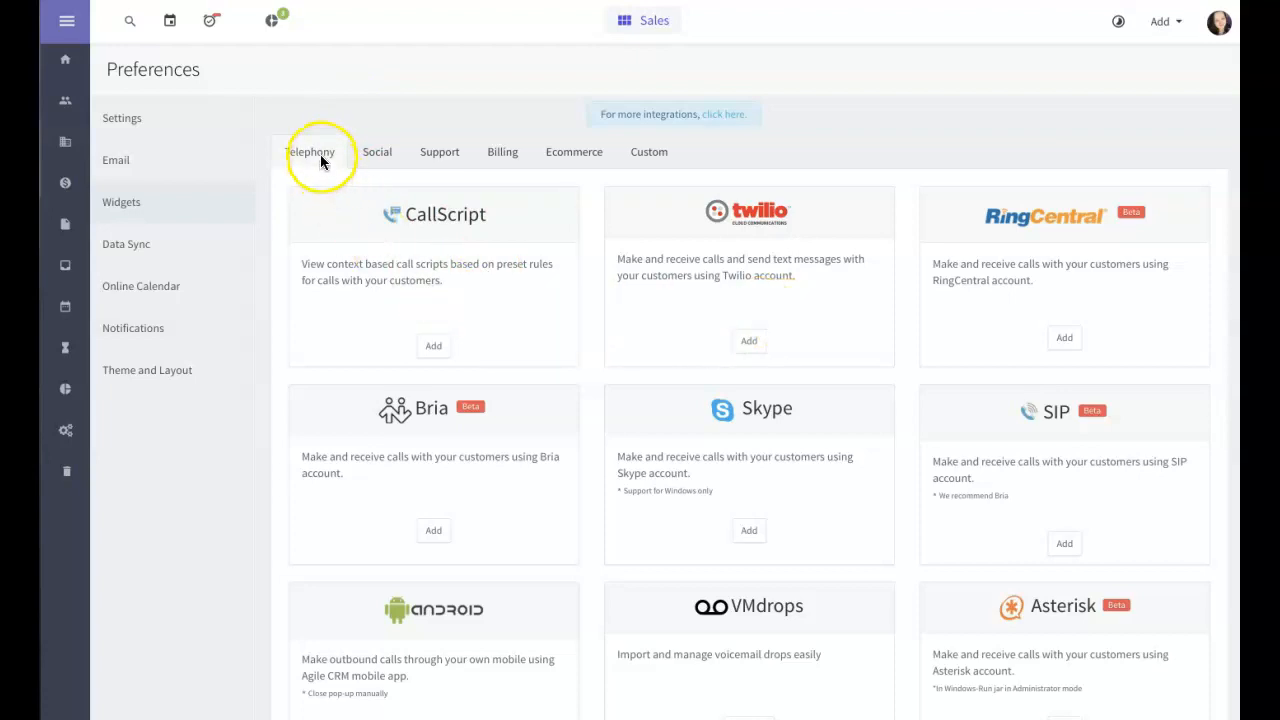
scroll(559, 310, "down", 3)
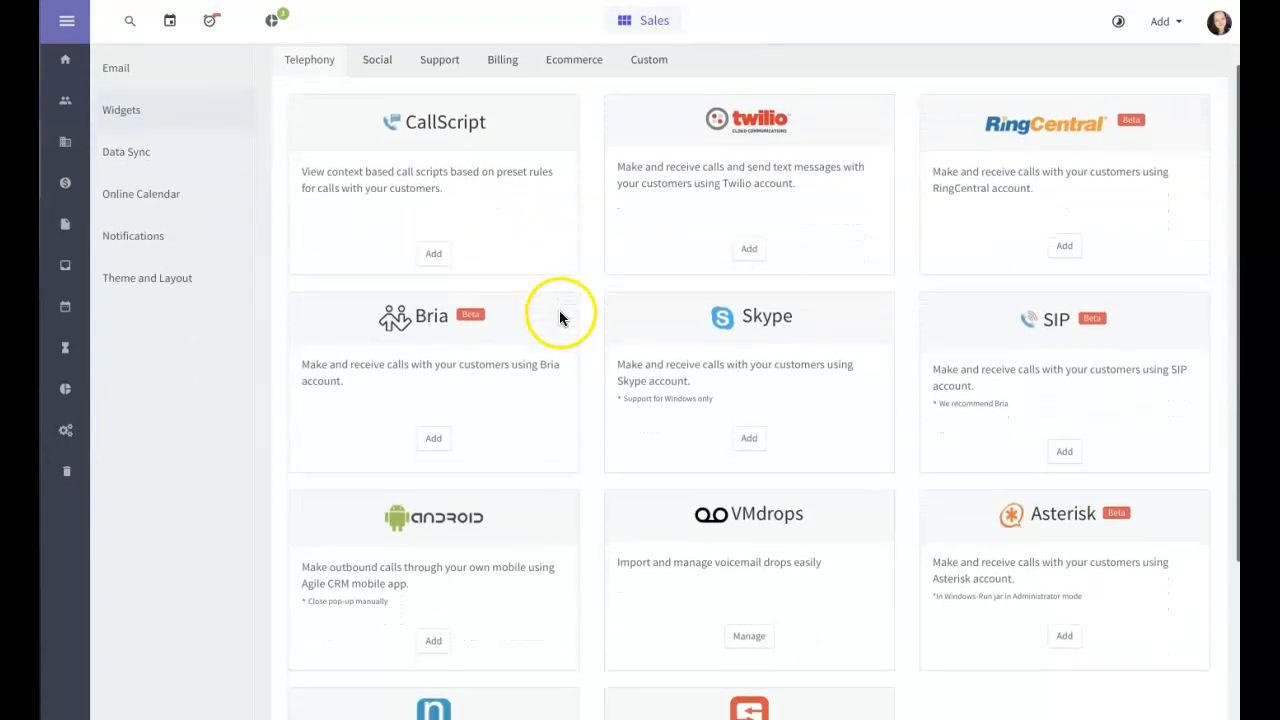
scroll(560, 322, "down", 3)
scroll(549, 323, "up", 4)
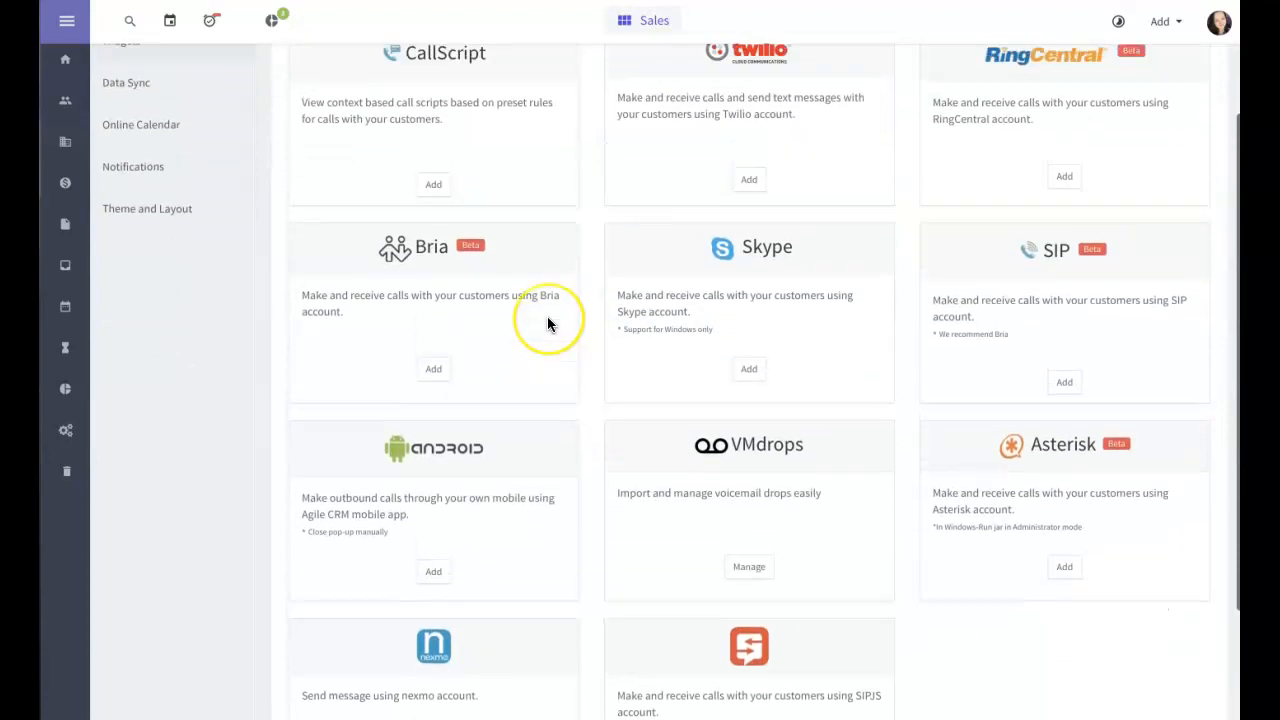
scroll(548, 322, "up", 1)
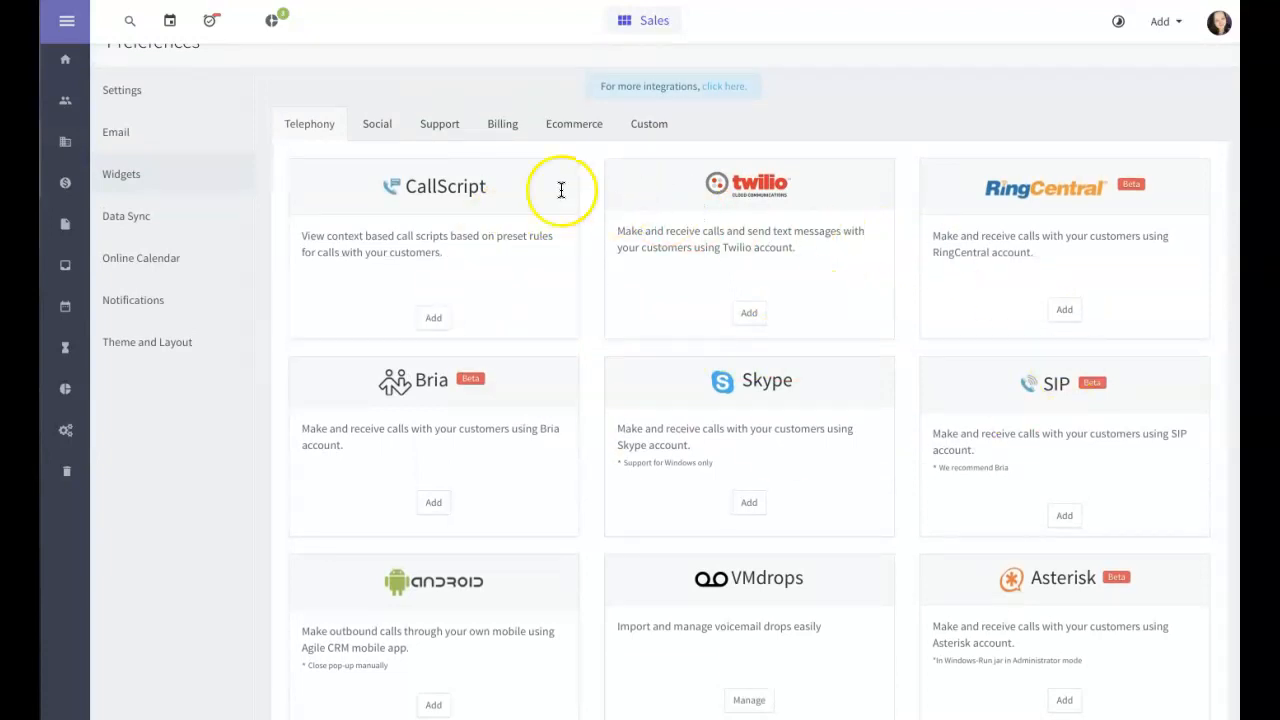
Step: Switch to the Social widgets, such as Email Finder, LinkedIn and Facebook
left_click(377, 125)
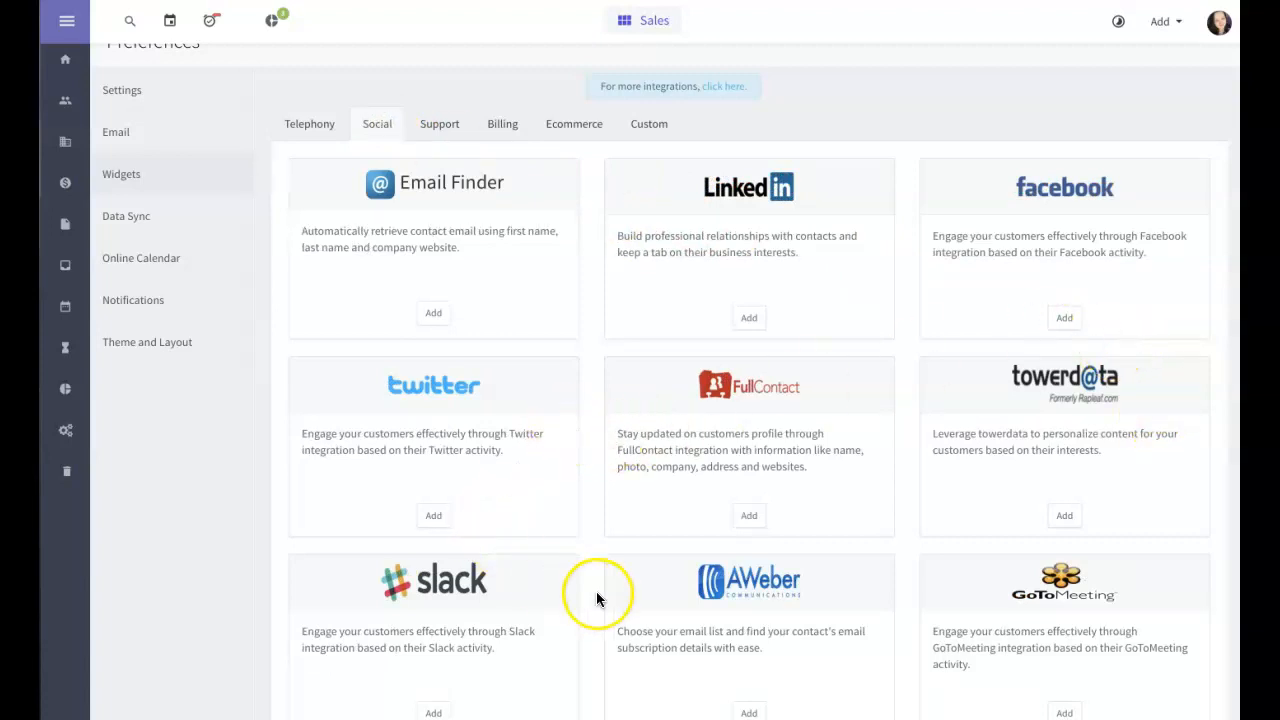
scroll(657, 560, "down", 2)
scroll(655, 558, "up", 3)
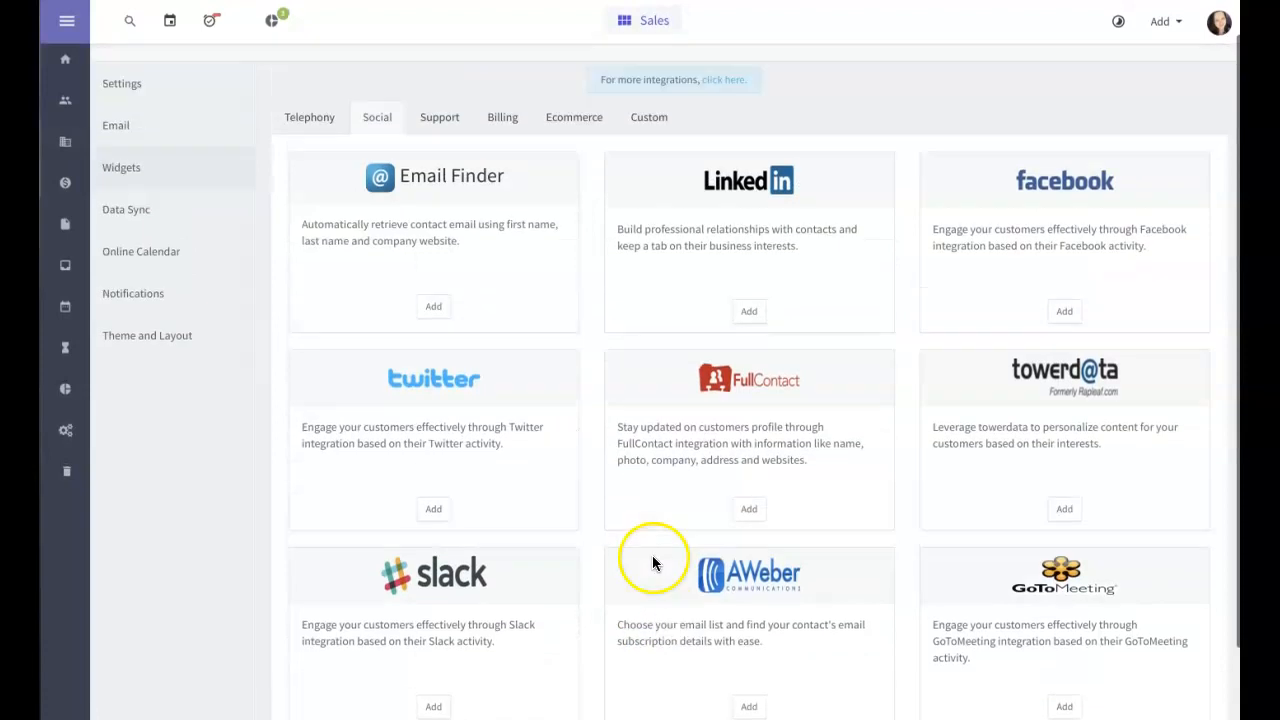
Step: Browse the Support, Billing, Ecommerce and Custom widget tabs in turn
left_click(447, 155)
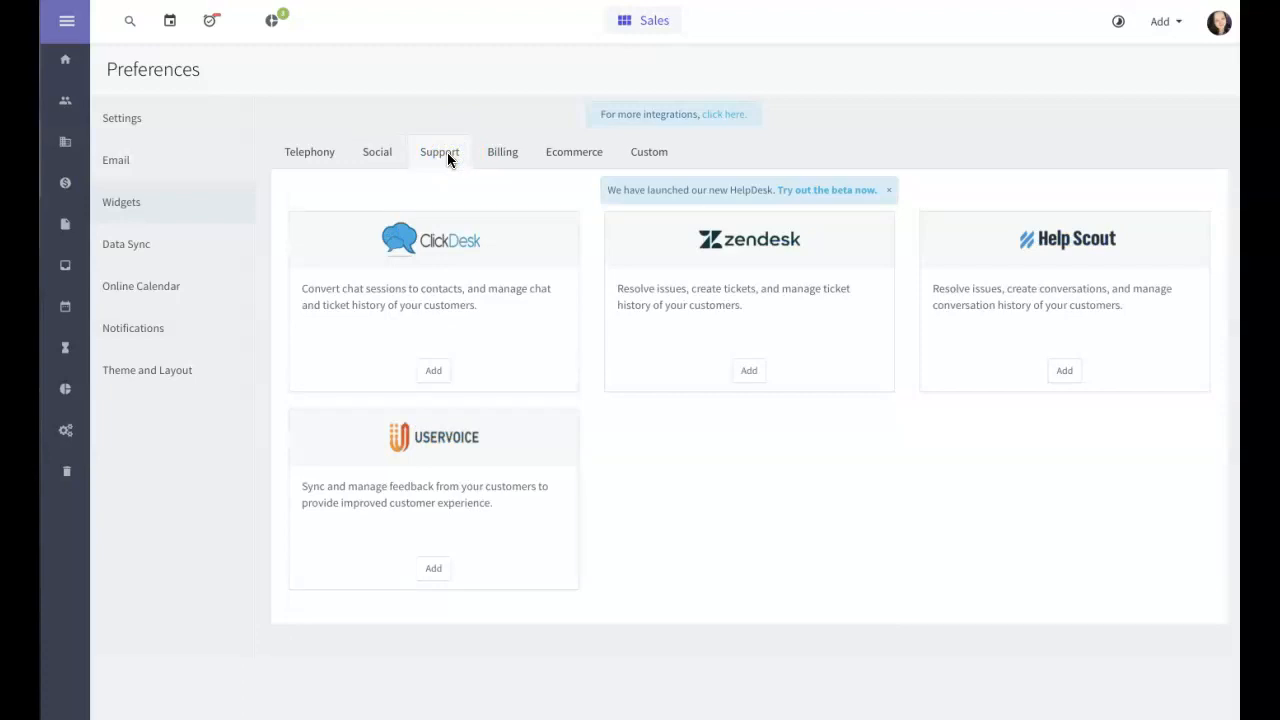
left_click(491, 153)
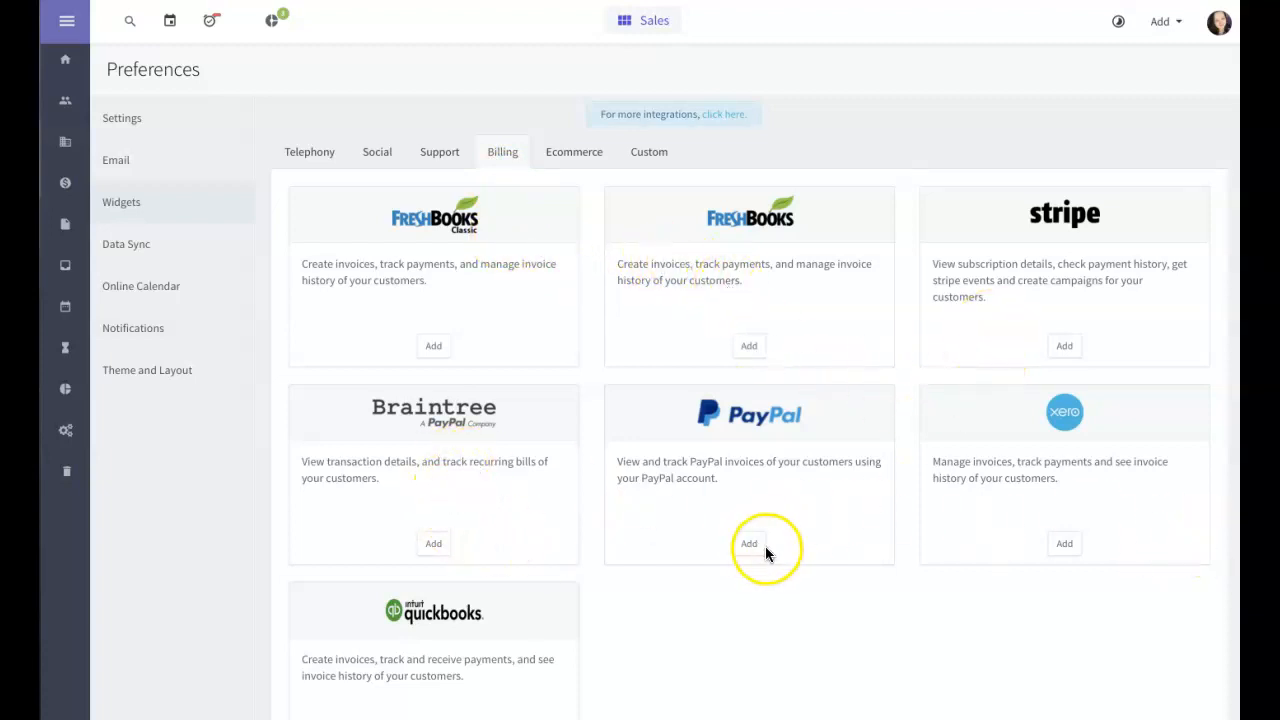
scroll(508, 520, "down", 3)
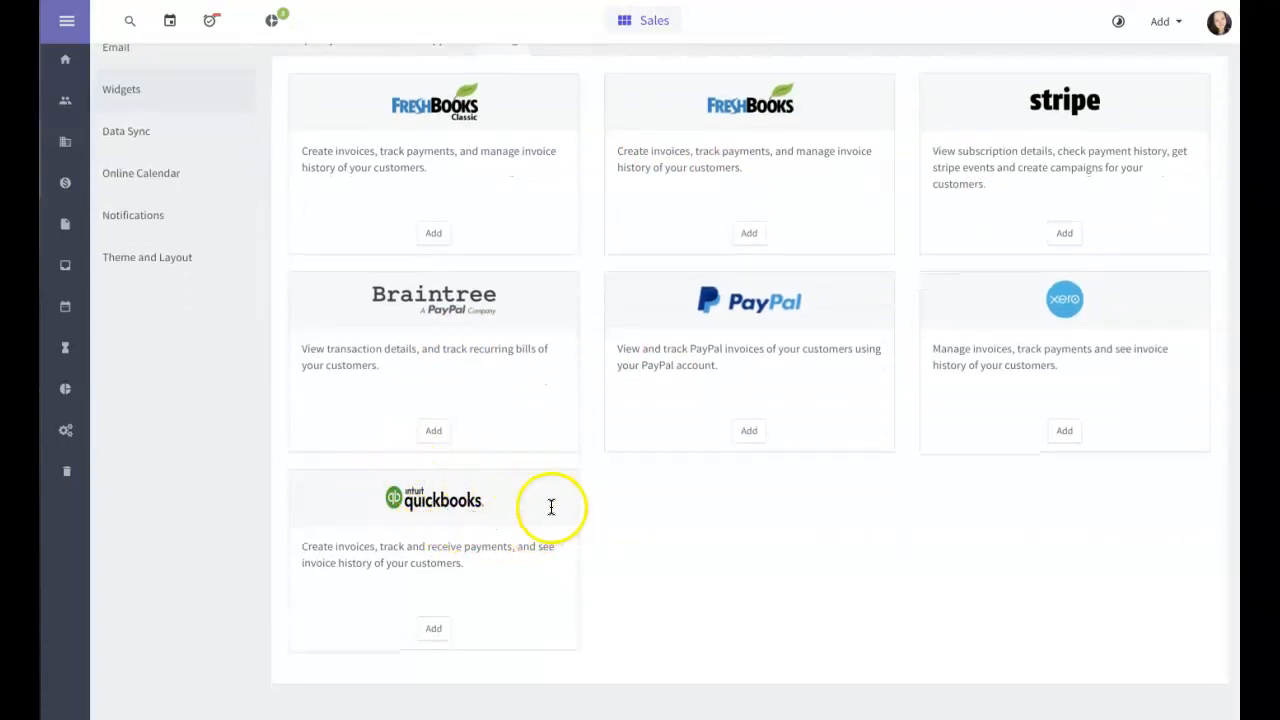
scroll(577, 463, "up", 3)
scroll(578, 464, "down", 2)
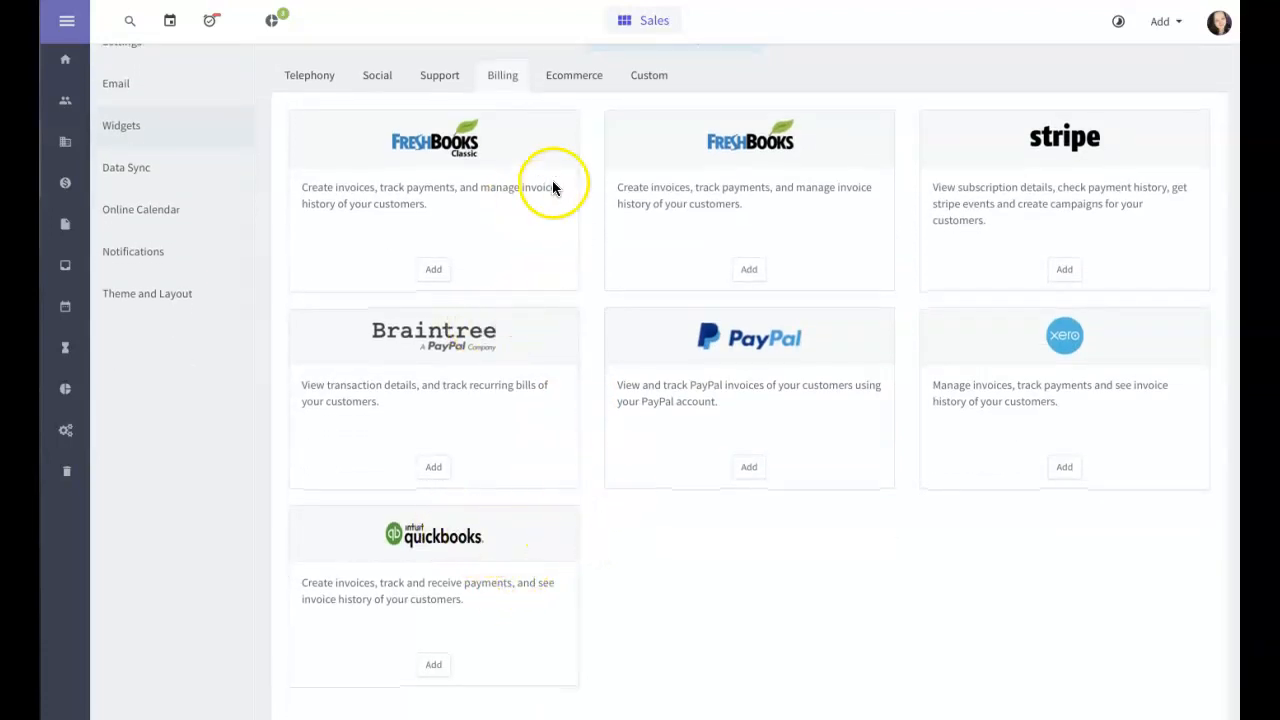
left_click(574, 75)
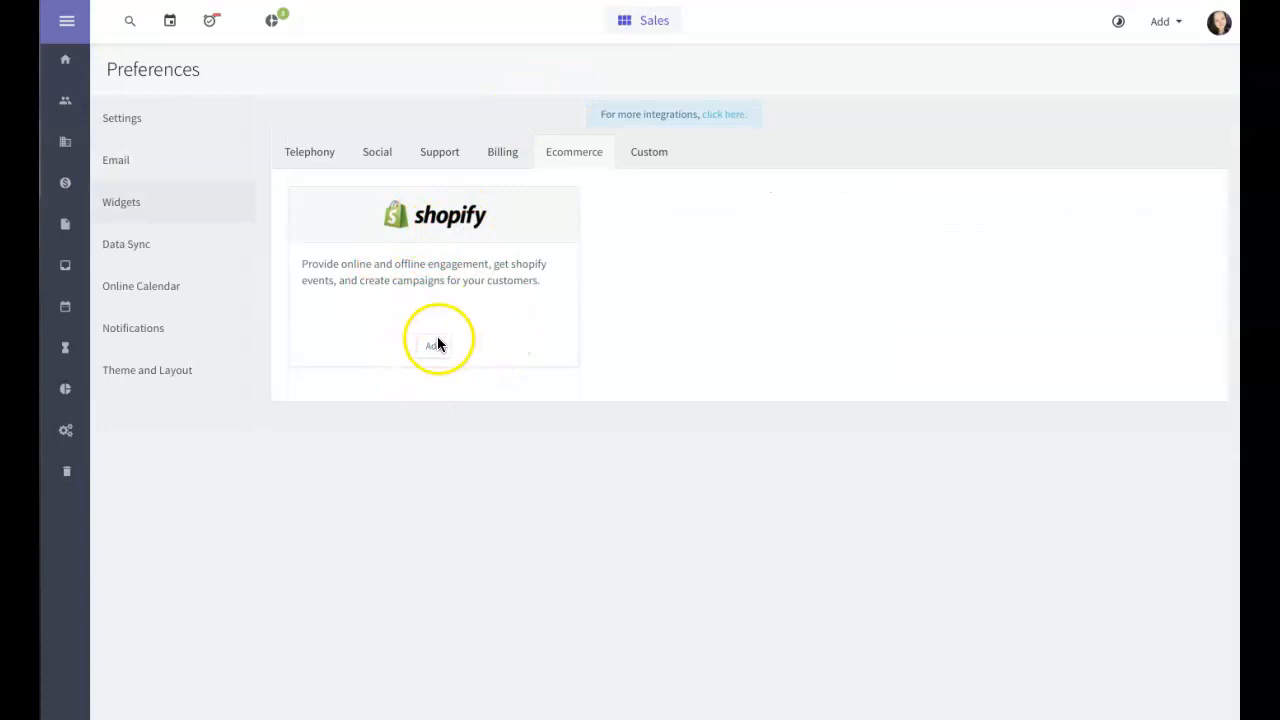
left_click(655, 155)
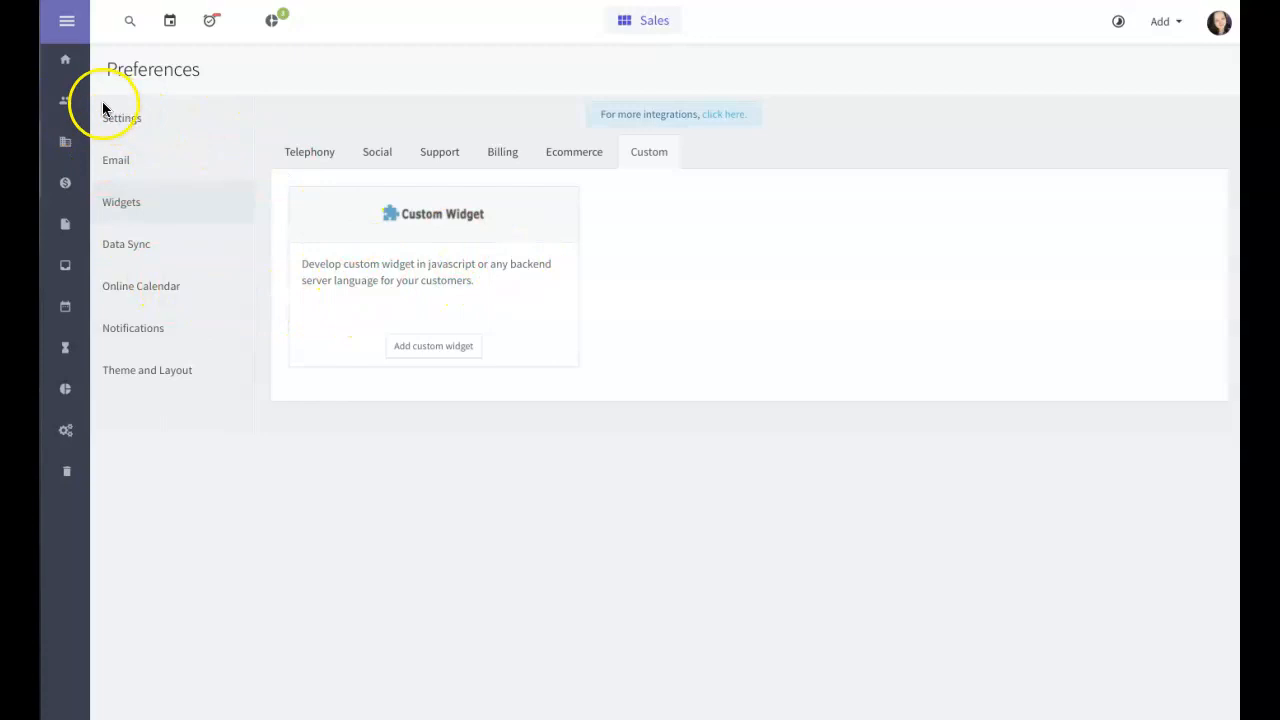
Step: Return home to the Sales dashboard with its 2 completed tasks
left_click(68, 64)
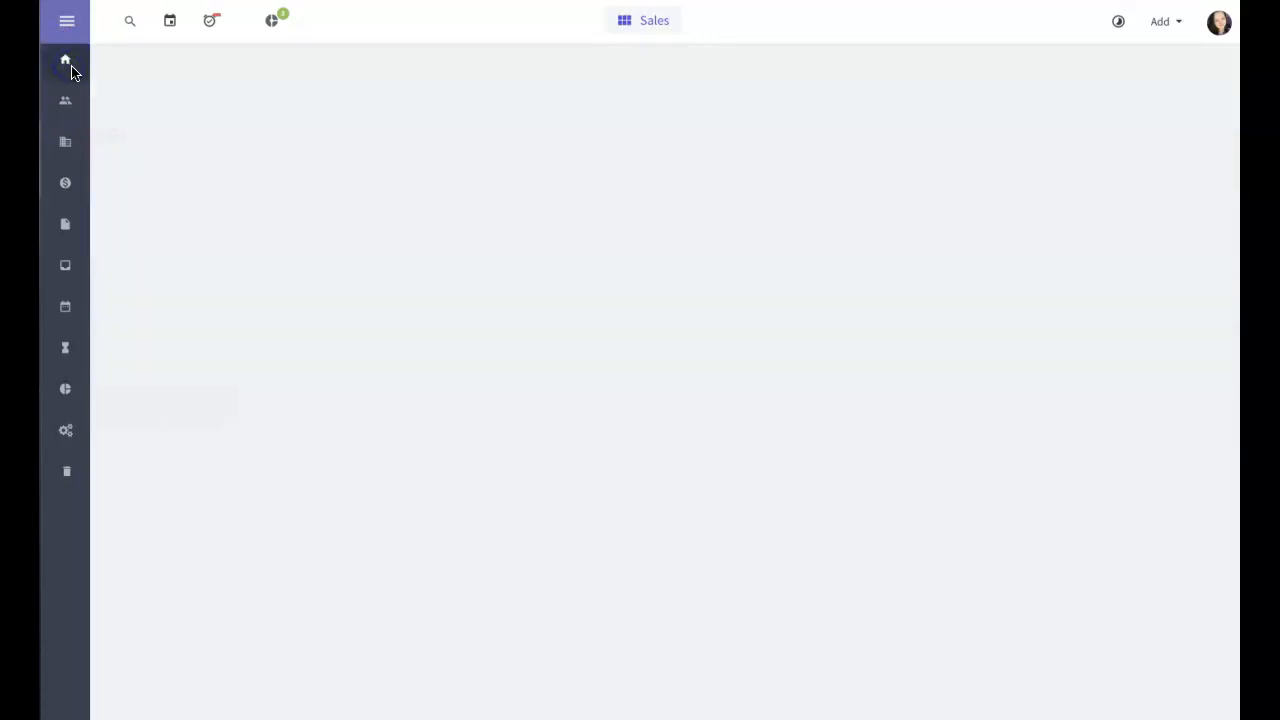